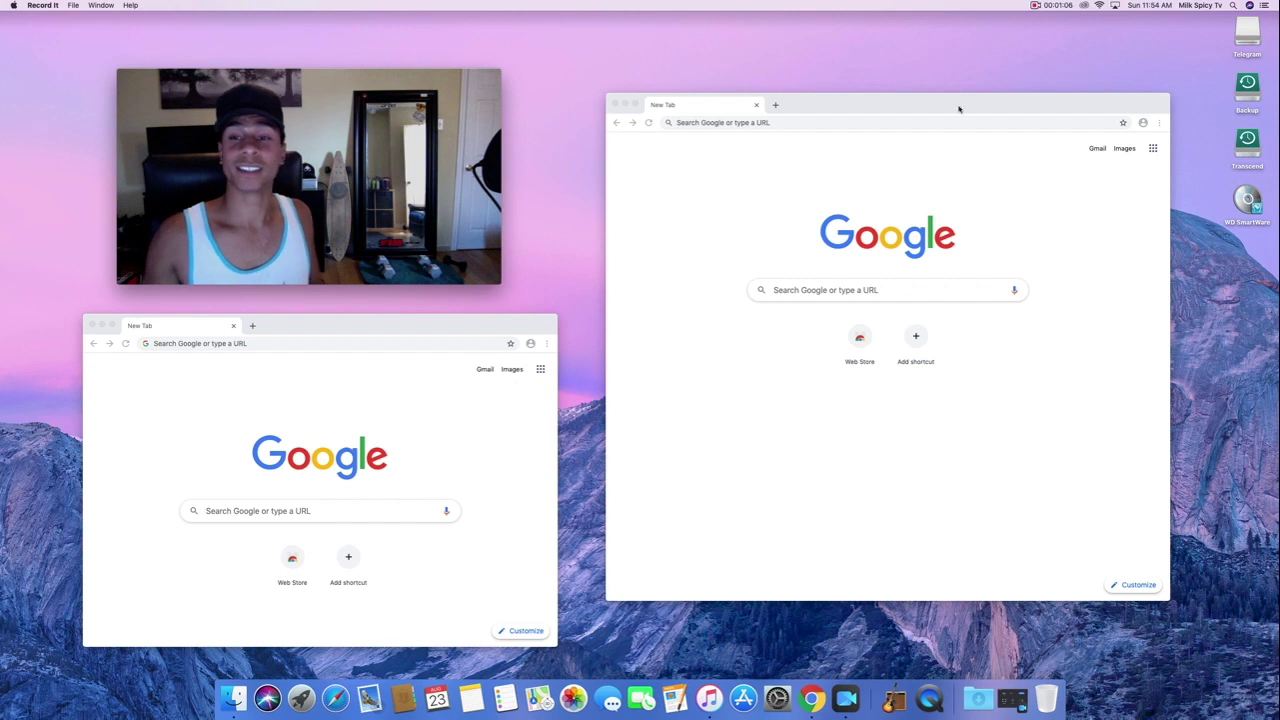
- Search Google for 'metamask' and go to the metamask.io download page
{"action": "left_click", "coordinate": [913, 108]}
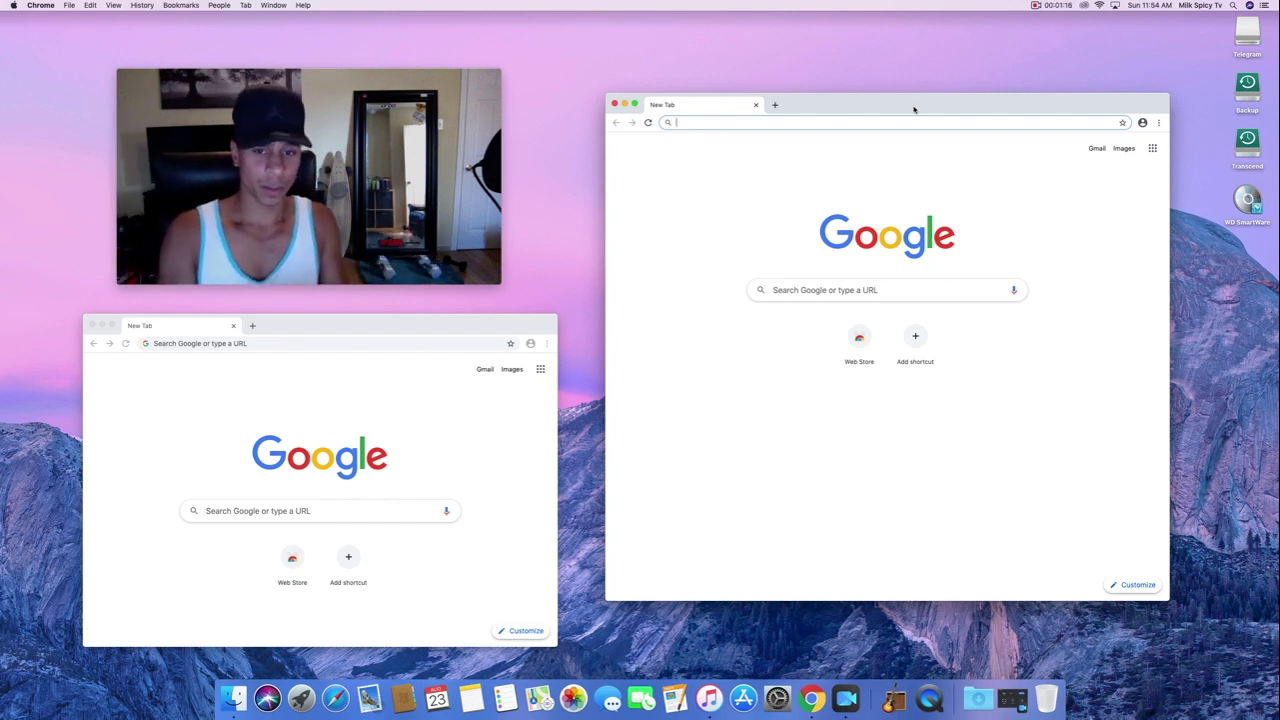
{"action": "type", "text": "metamask"}
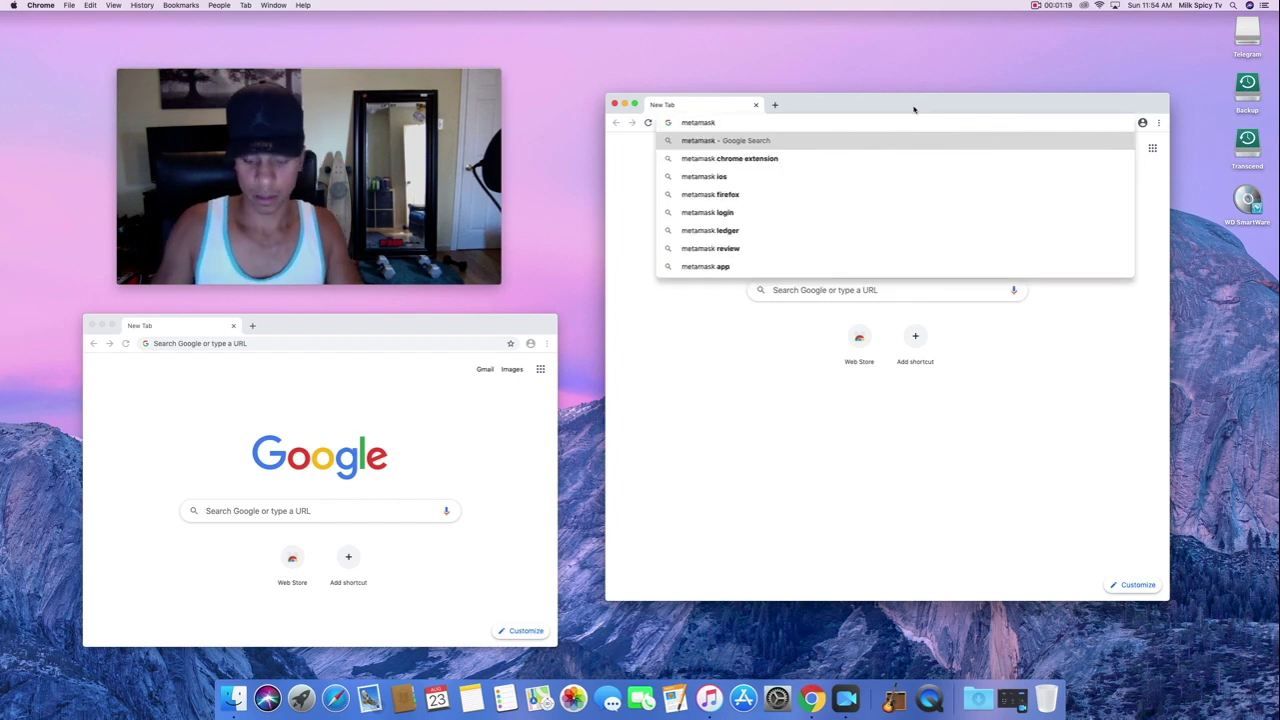
{"action": "key", "text": "Return"}
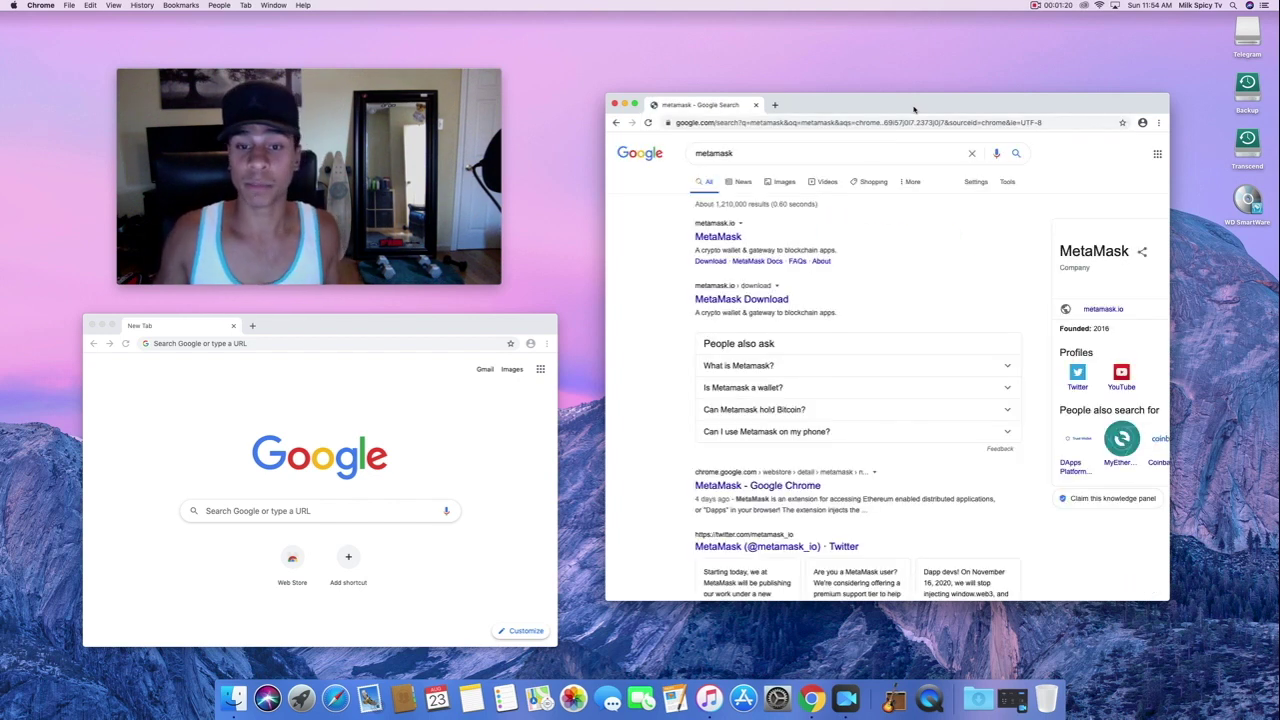
{"action": "left_click", "coordinate": [727, 238]}
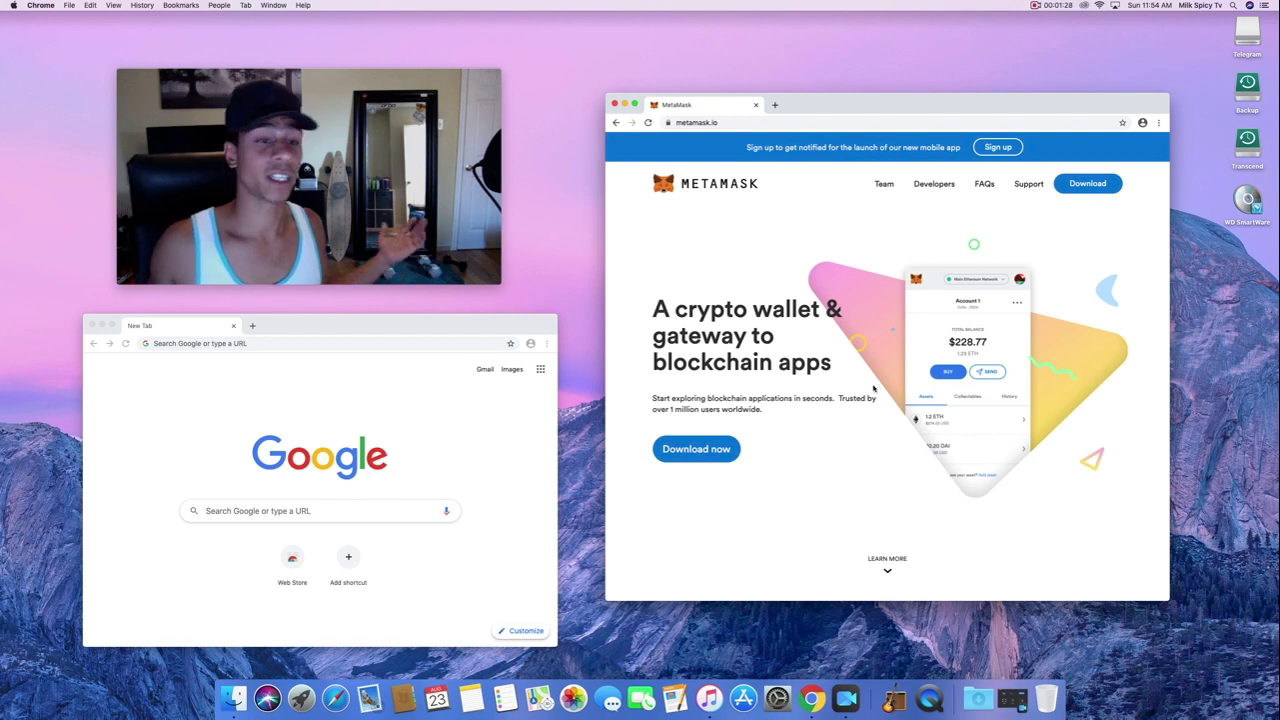
{"action": "left_click", "coordinate": [686, 455]}
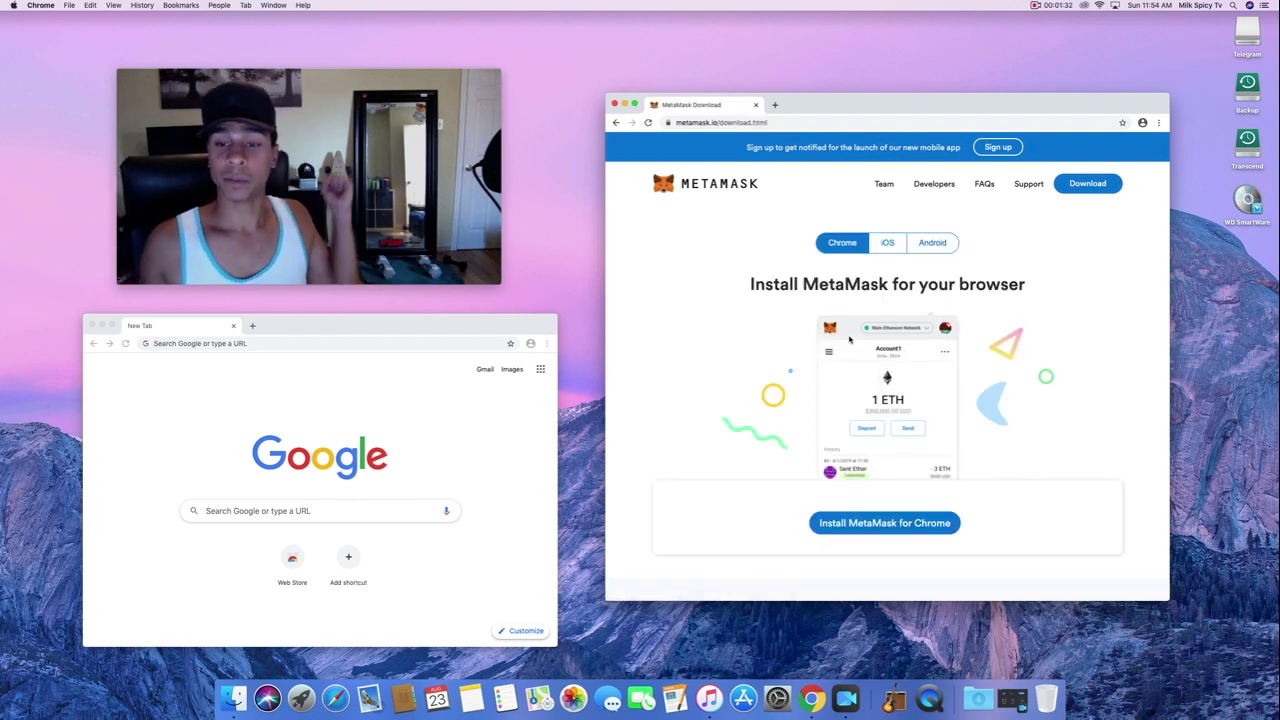
- Add the MetaMask extension to Chrome from its Web Store listing
{"action": "left_click", "coordinate": [882, 522]}
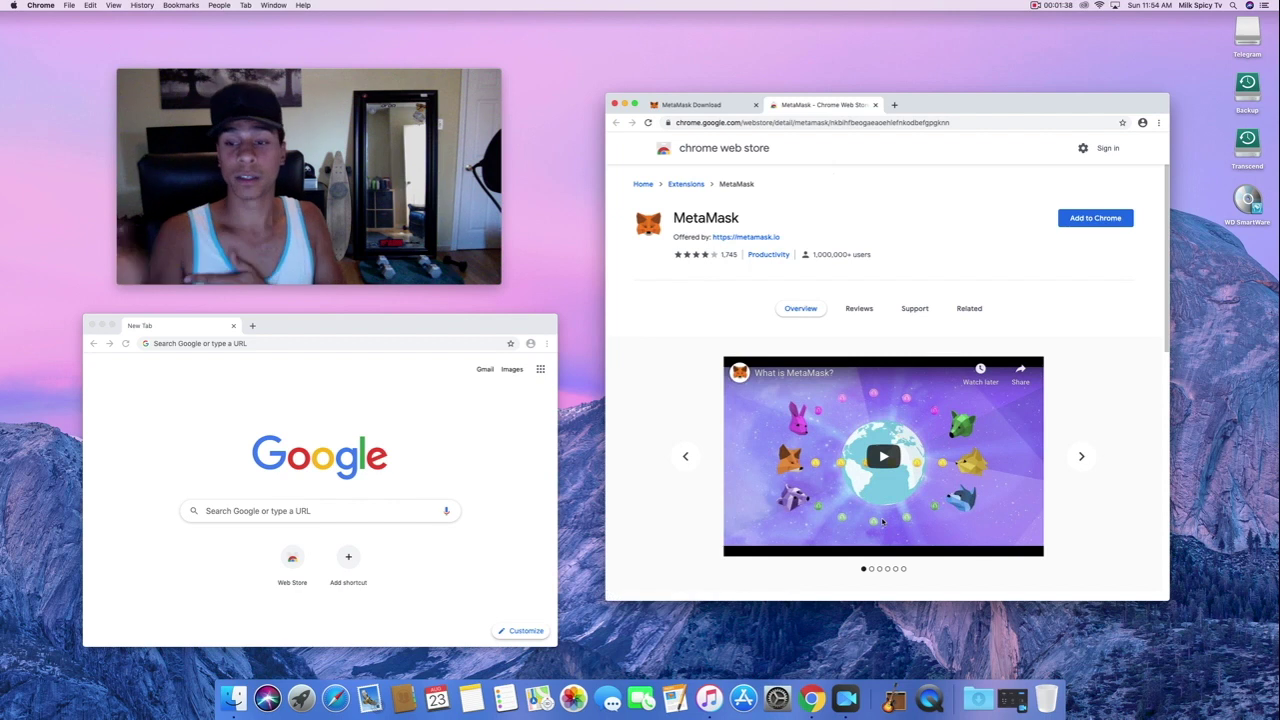
{"action": "left_click", "coordinate": [1094, 217]}
{"action": "left_click", "coordinate": [968, 237]}
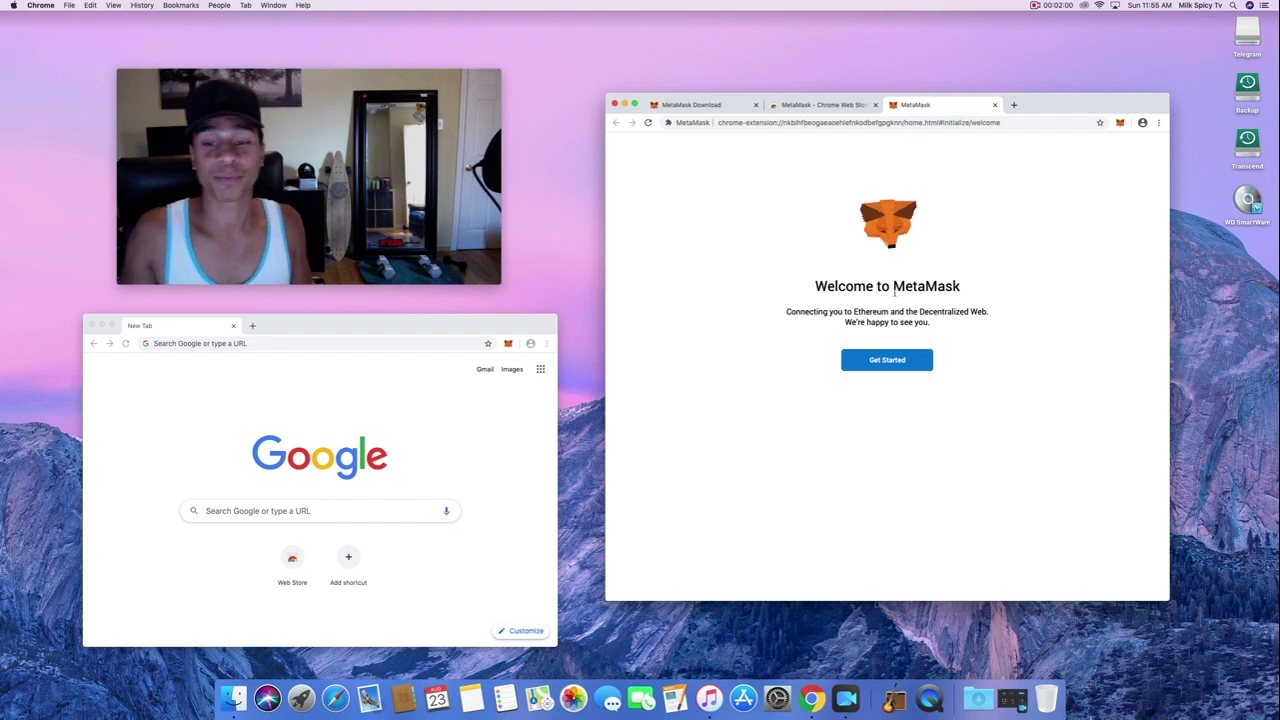
- Start creating a brand-new wallet, agreeing to share anonymous usage data
{"action": "left_click", "coordinate": [873, 362]}
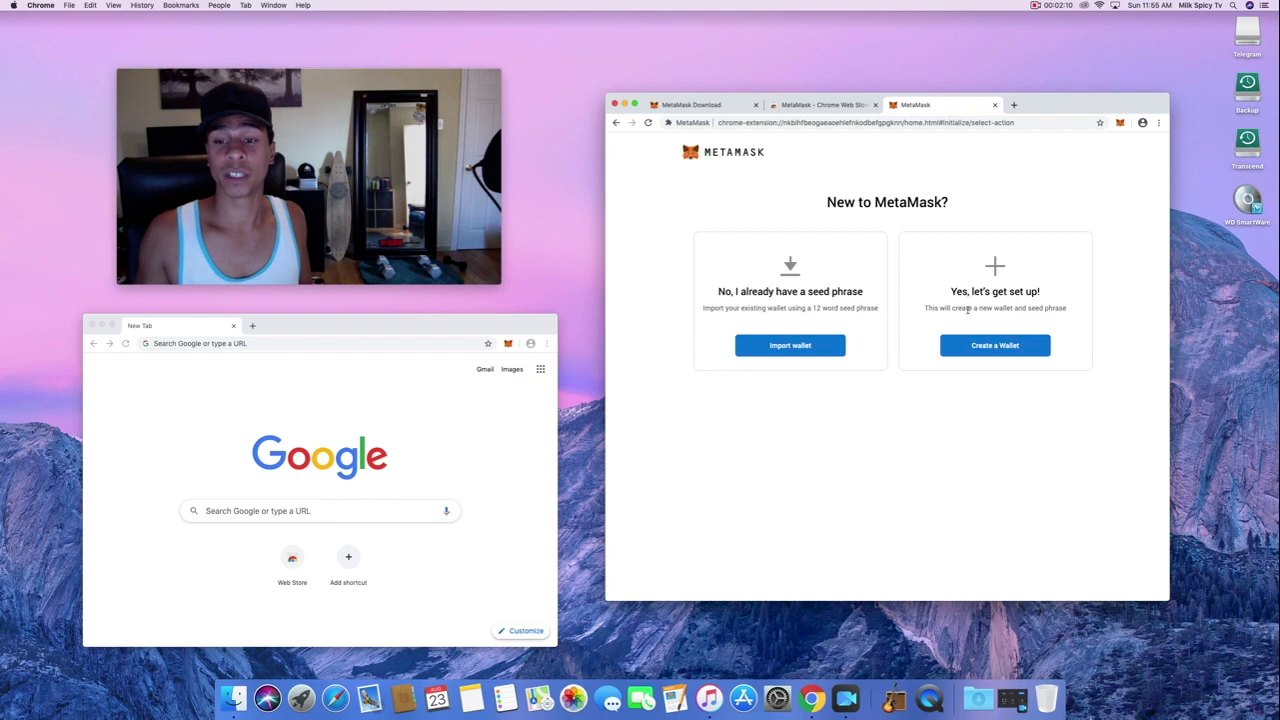
{"action": "left_click", "coordinate": [1012, 348]}
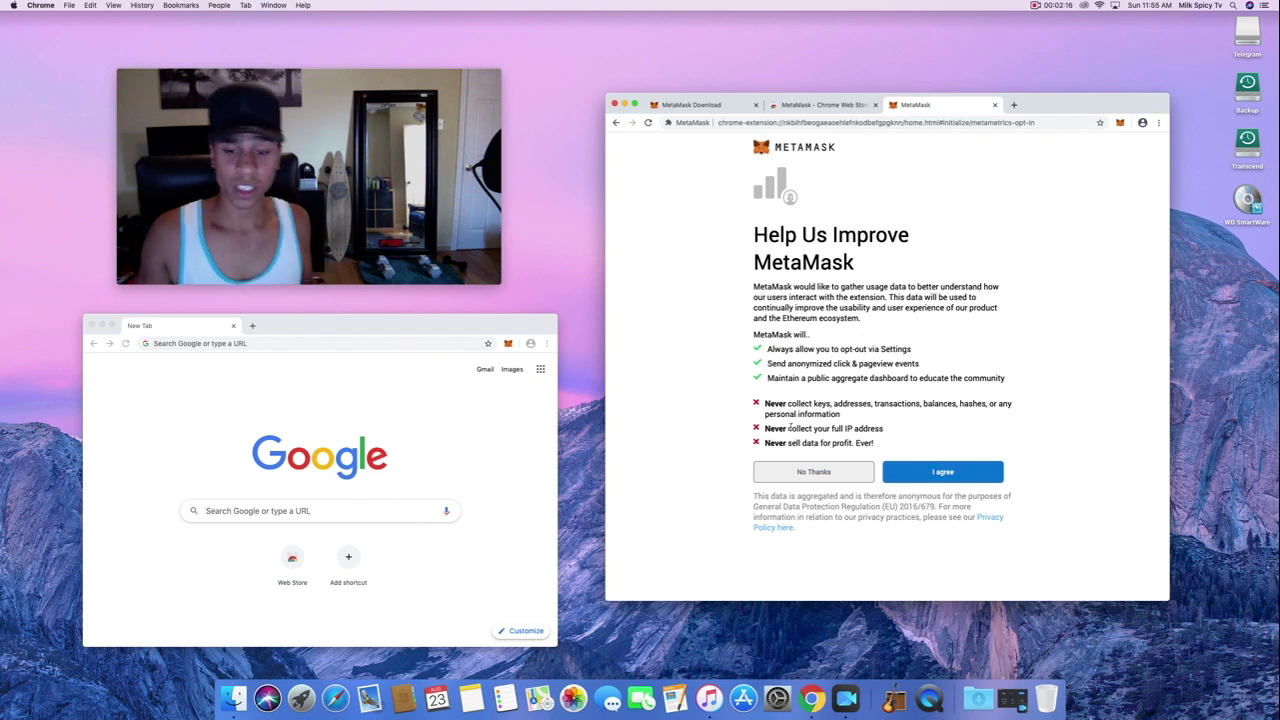
{"action": "left_click", "coordinate": [950, 474]}
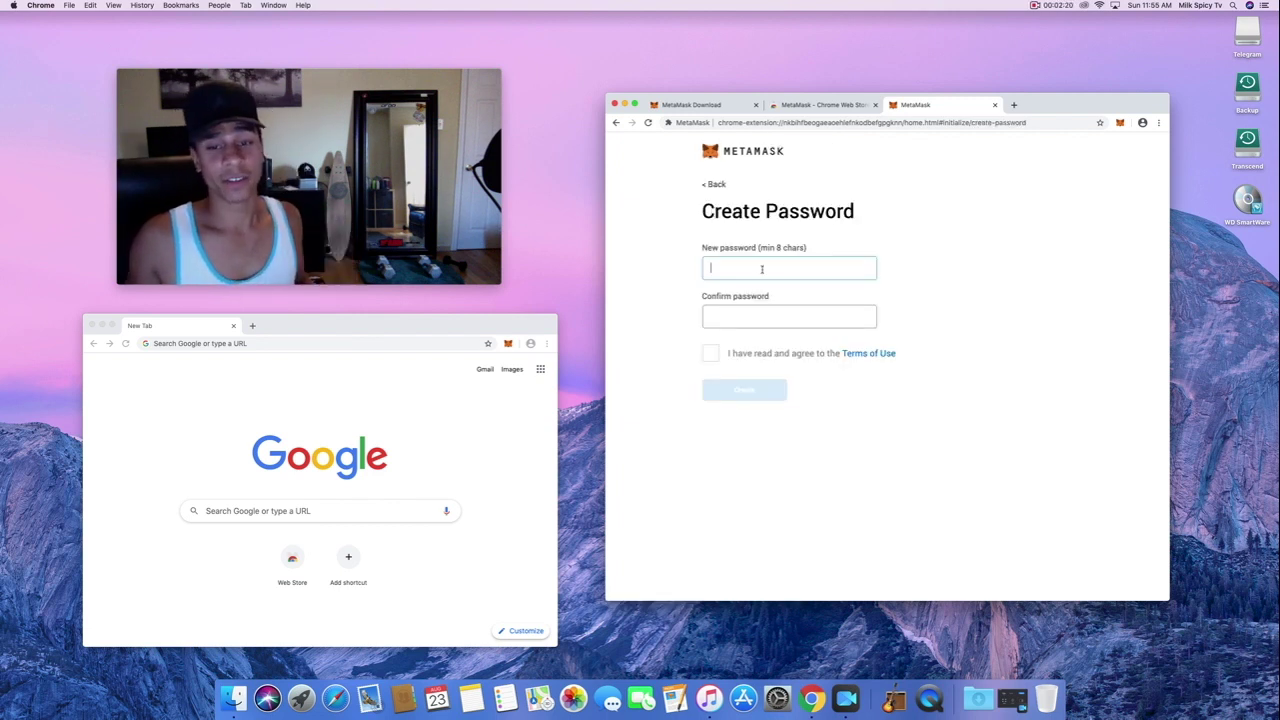
- Set and confirm the wallet password, accept the Terms of Use, and create the wallet
{"action": "type", "text": "••••••"}
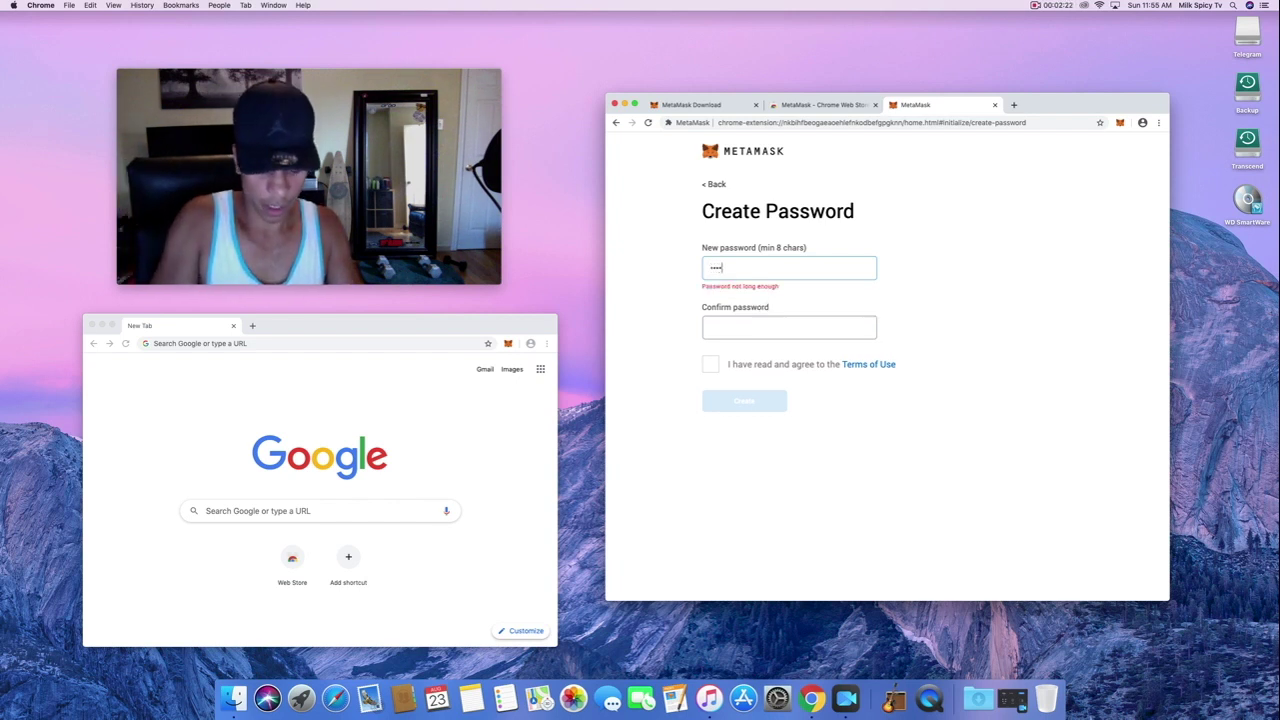
{"action": "type", "text": "•"}
{"action": "left_click", "coordinate": [869, 317]}
{"action": "type", "text": "••••••••"}
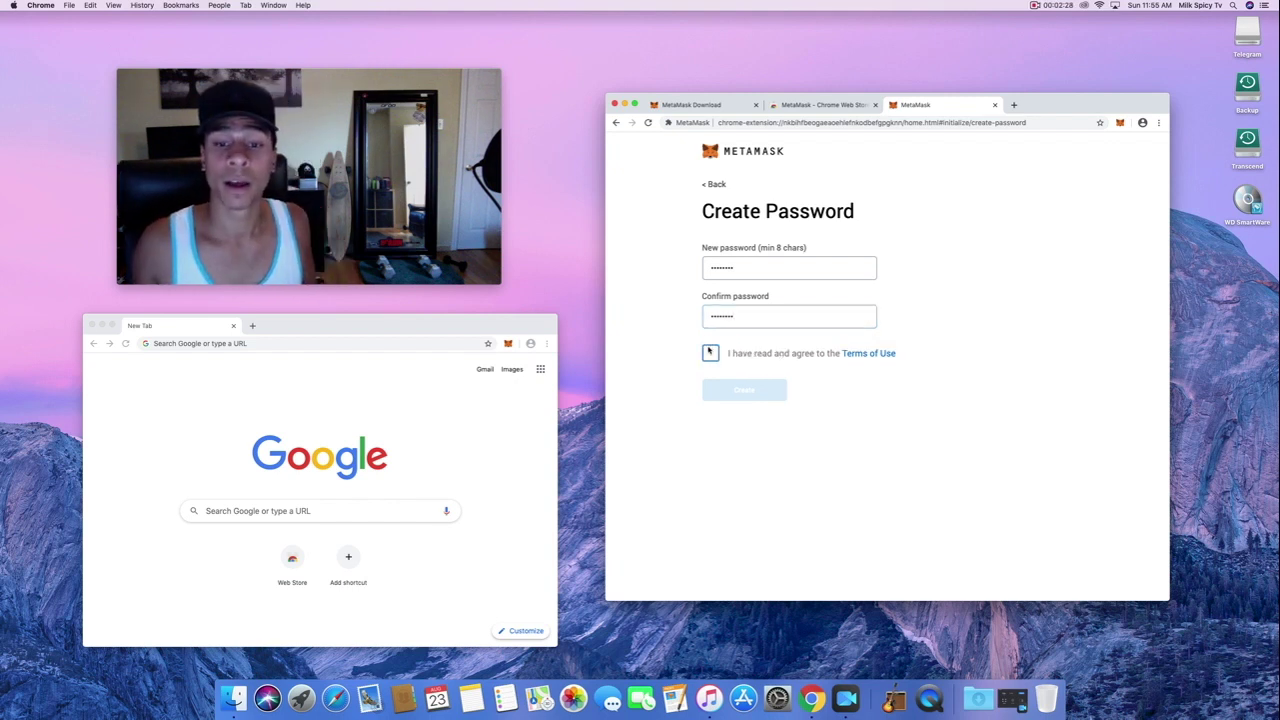
{"action": "left_click", "coordinate": [710, 353]}
{"action": "left_click", "coordinate": [746, 391]}
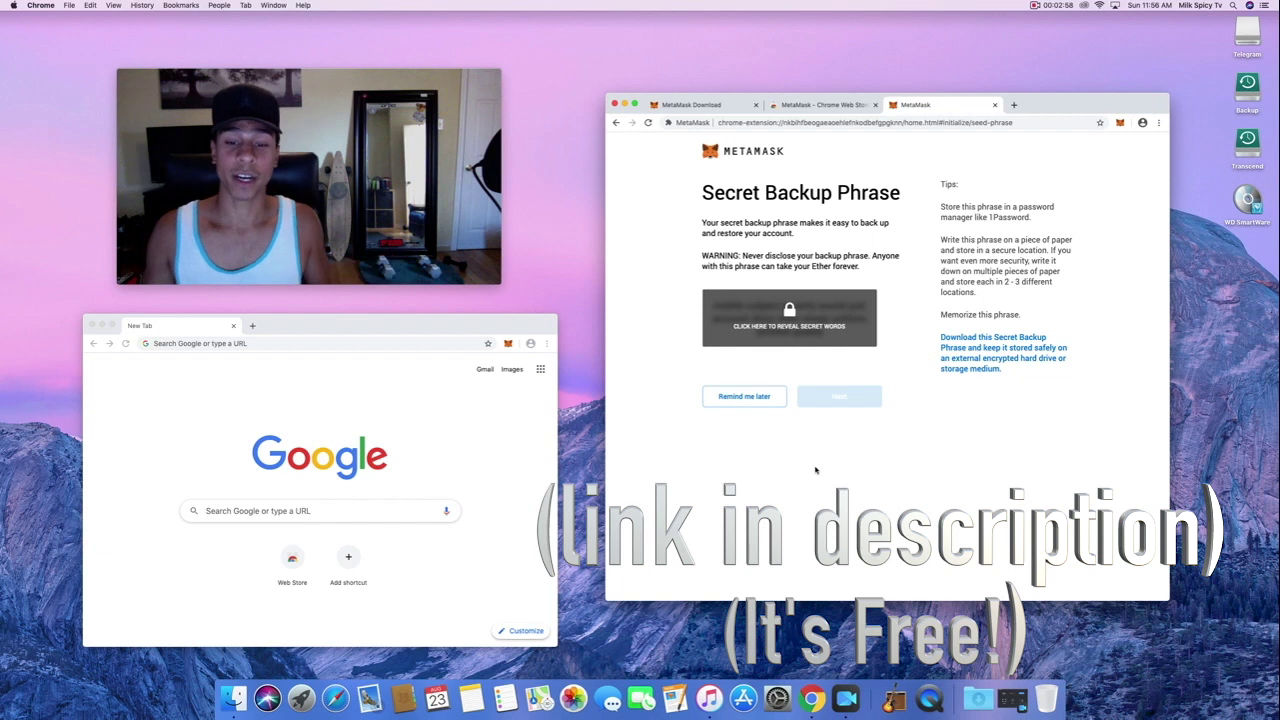
- Postpone the secret phrase backup and check Account 1's 0 ETH balance in the toolbar popup
{"action": "left_click", "coordinate": [743, 397]}
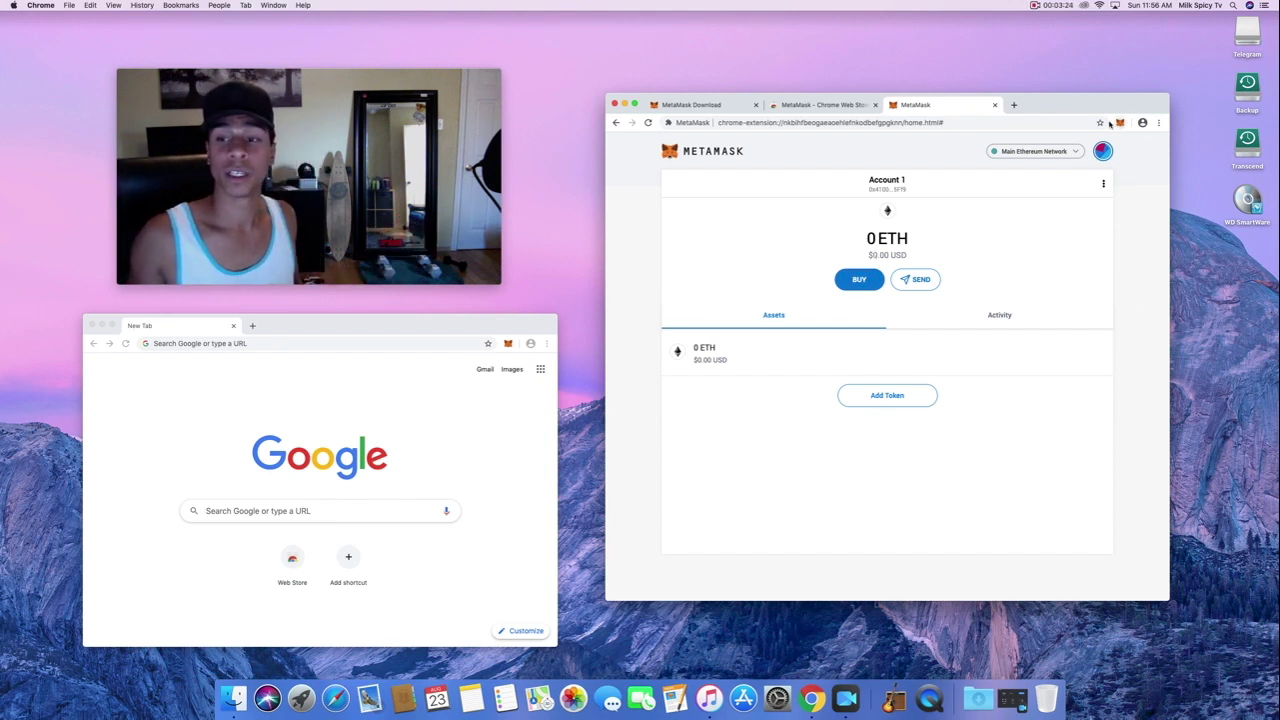
{"action": "left_click", "coordinate": [507, 344]}
{"action": "left_click", "coordinate": [507, 344]}
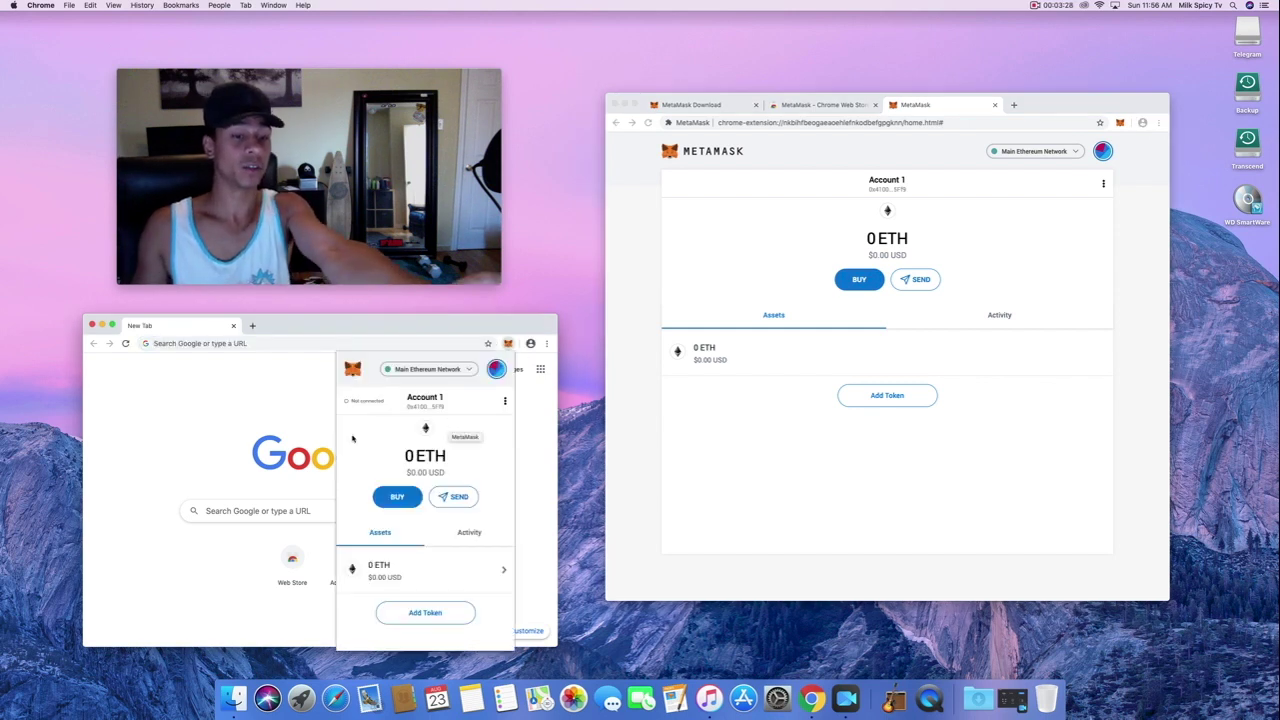
{"action": "left_click", "coordinate": [507, 344]}
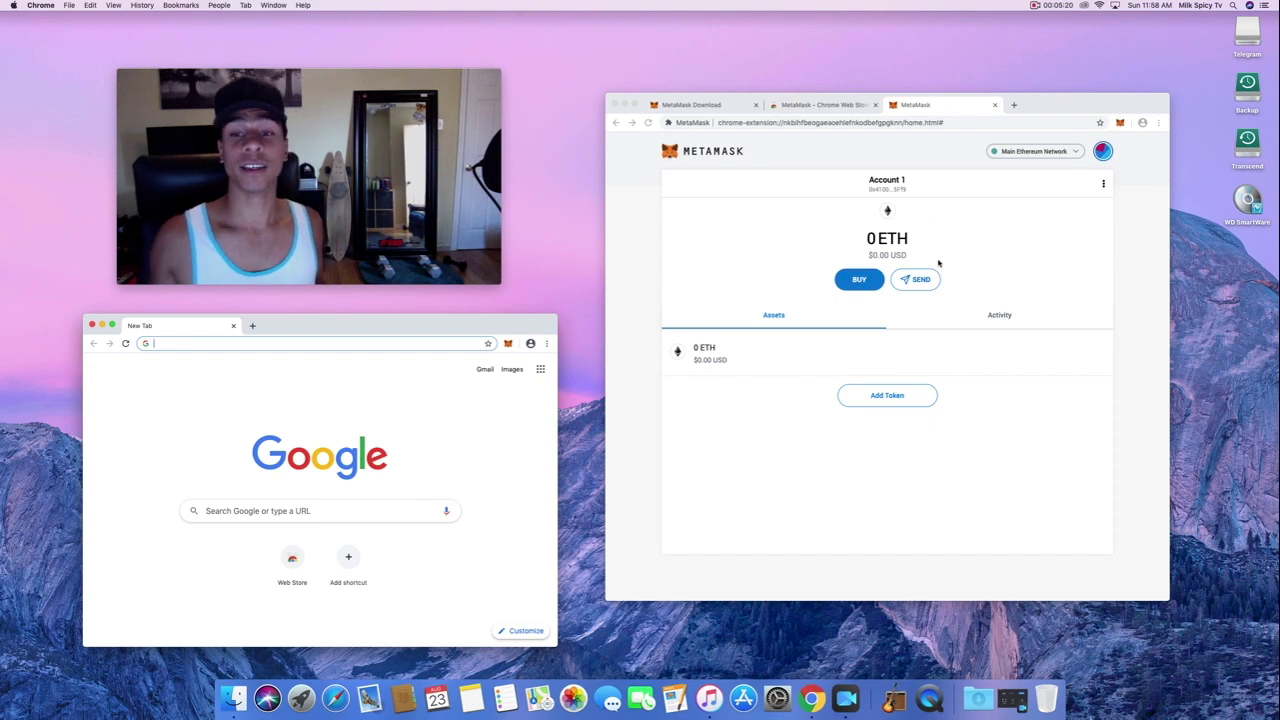
- Open BUY and view Account 1's deposit address and QR code for direct deposit
{"action": "left_click", "coordinate": [857, 283]}
{"action": "left_click", "coordinate": [857, 282]}
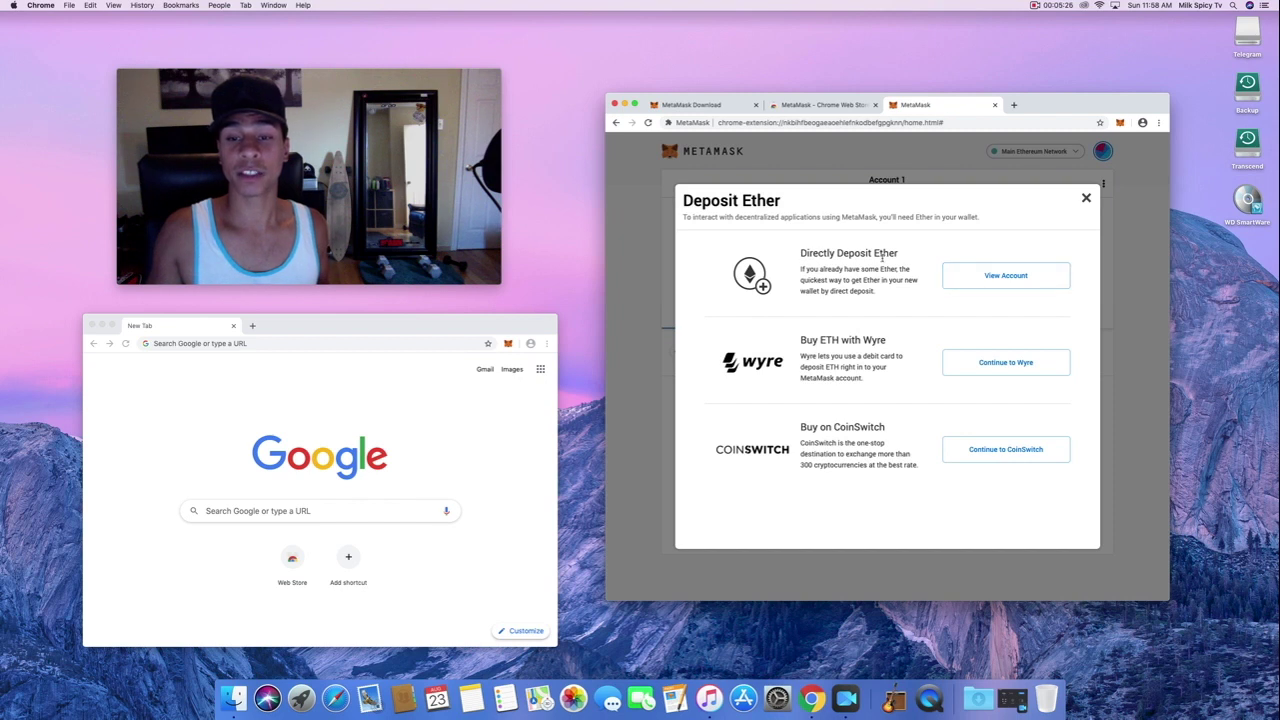
{"action": "left_click", "coordinate": [1002, 285]}
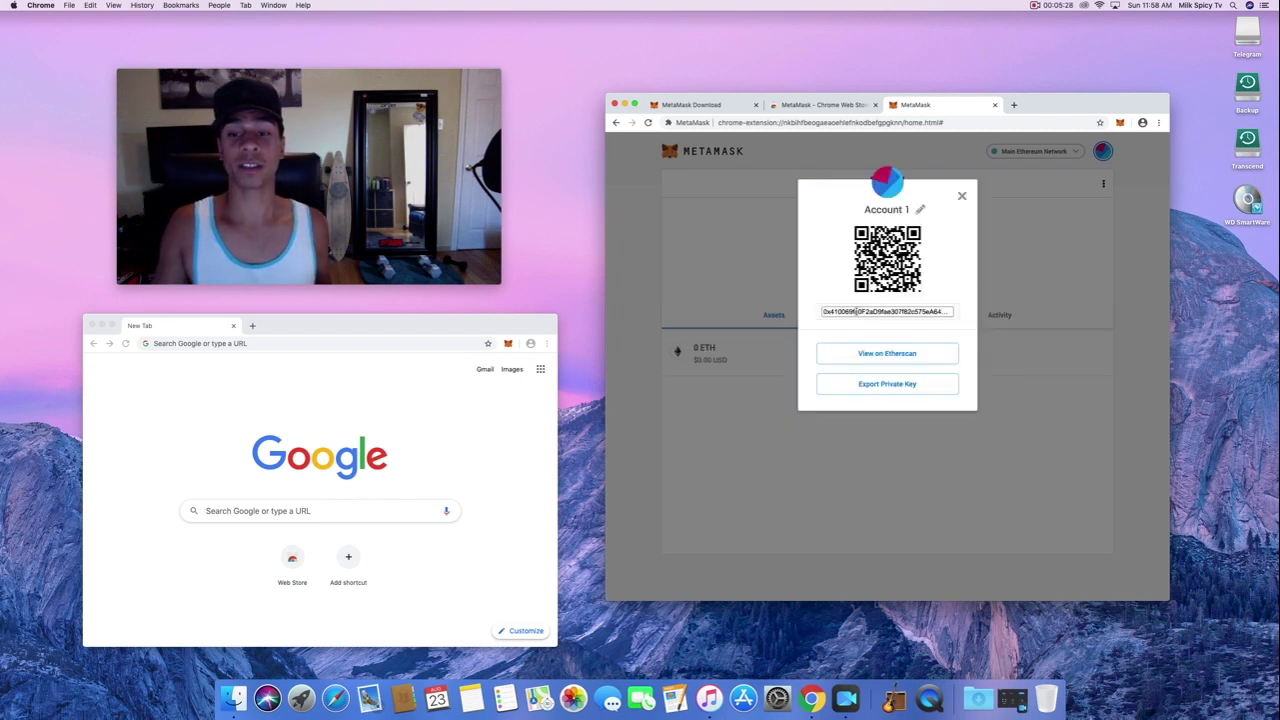
- Select Account 1's wallet address to fund it with 0.2 ETH, then close the account dialog
{"action": "left_click", "coordinate": [940, 311]}
{"action": "left_click", "coordinate": [953, 311]}
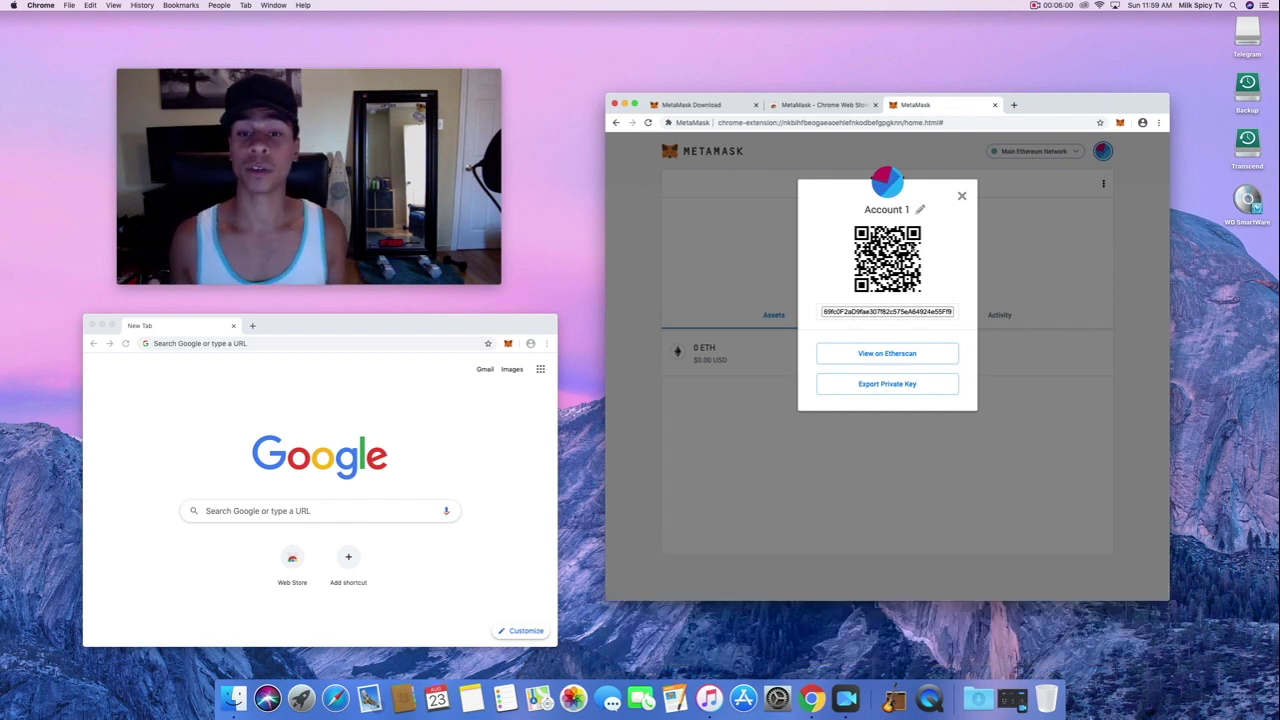
{"action": "left_click", "coordinate": [961, 195]}
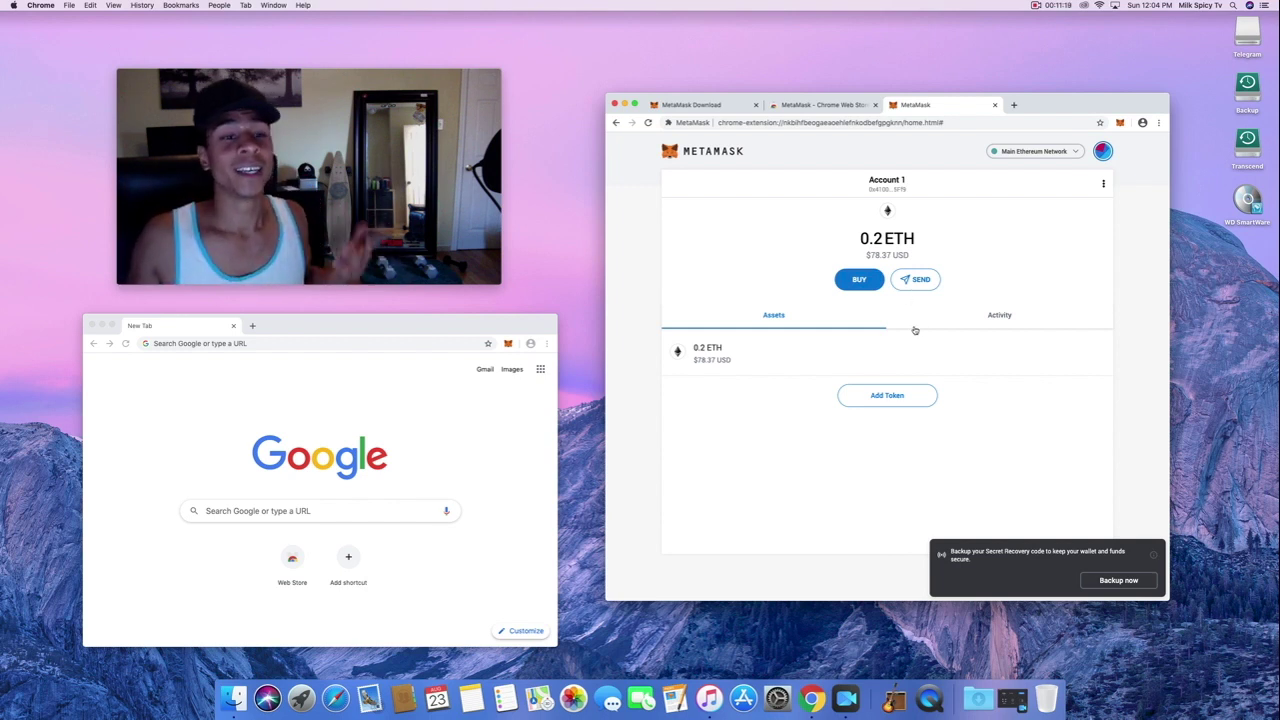
{"action": "left_click", "coordinate": [1014, 105]}
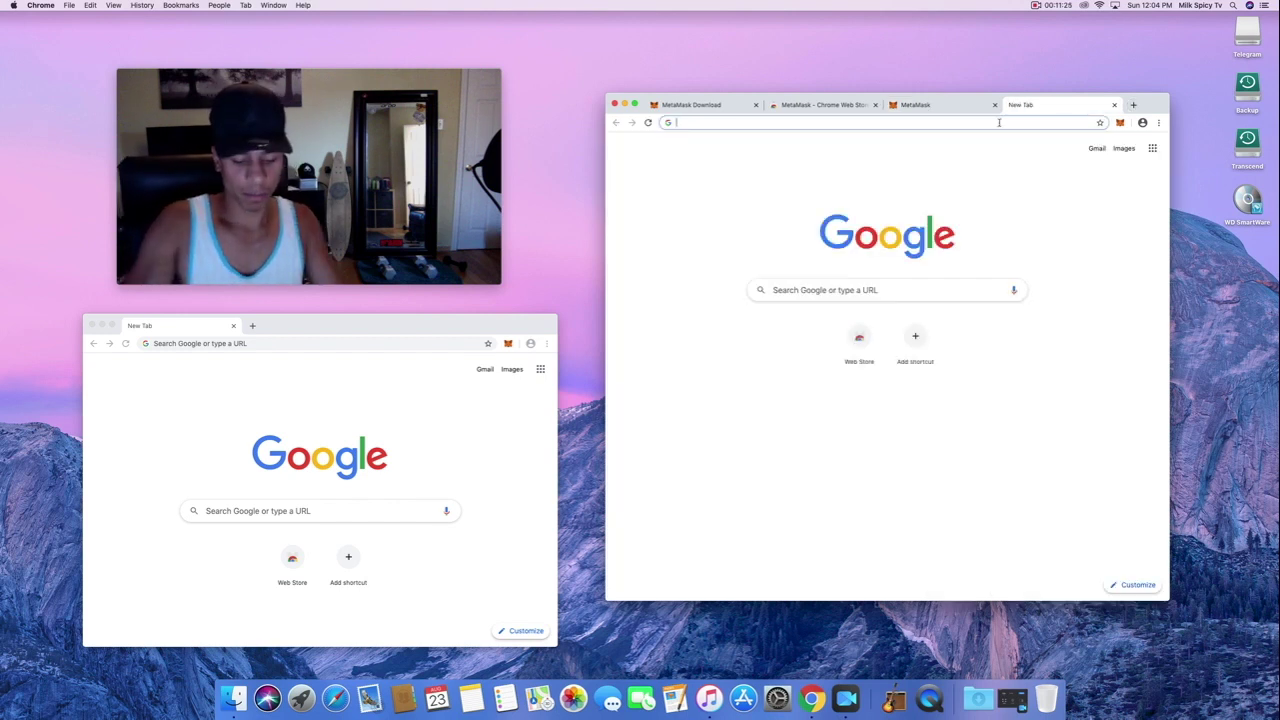
- Search Google for 'uniswap', open uniswap.org and launch the swap app at app.uniswap.org
{"action": "type", "text": "unisw"}
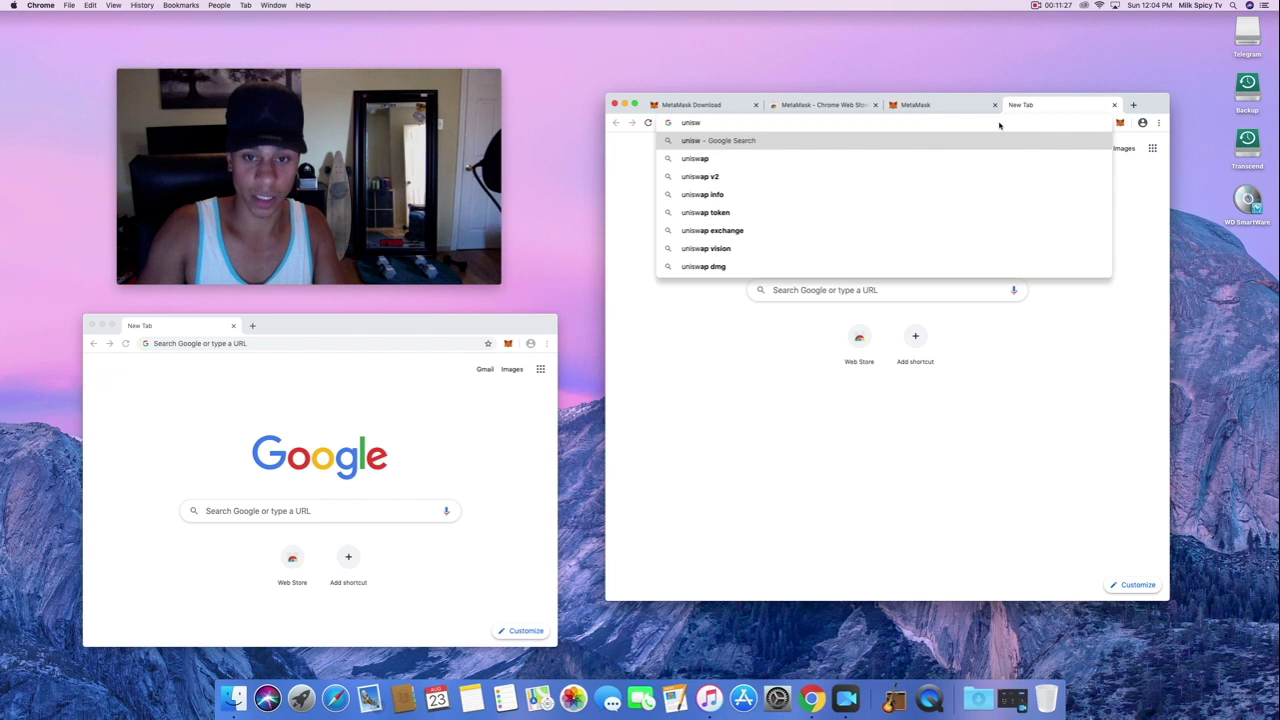
{"action": "type", "text": "ap"}
{"action": "key", "text": "Return"}
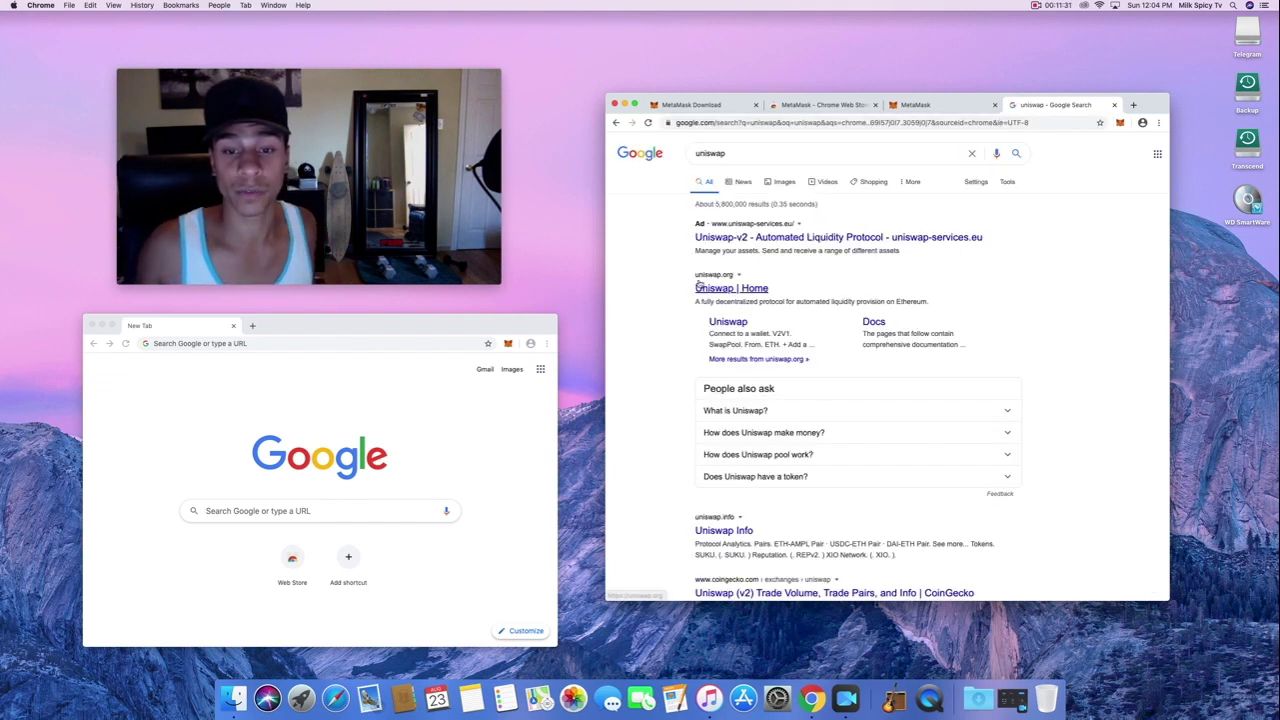
{"action": "scroll", "coordinate": [738, 276], "scroll_direction": "down", "scroll_amount": 1}
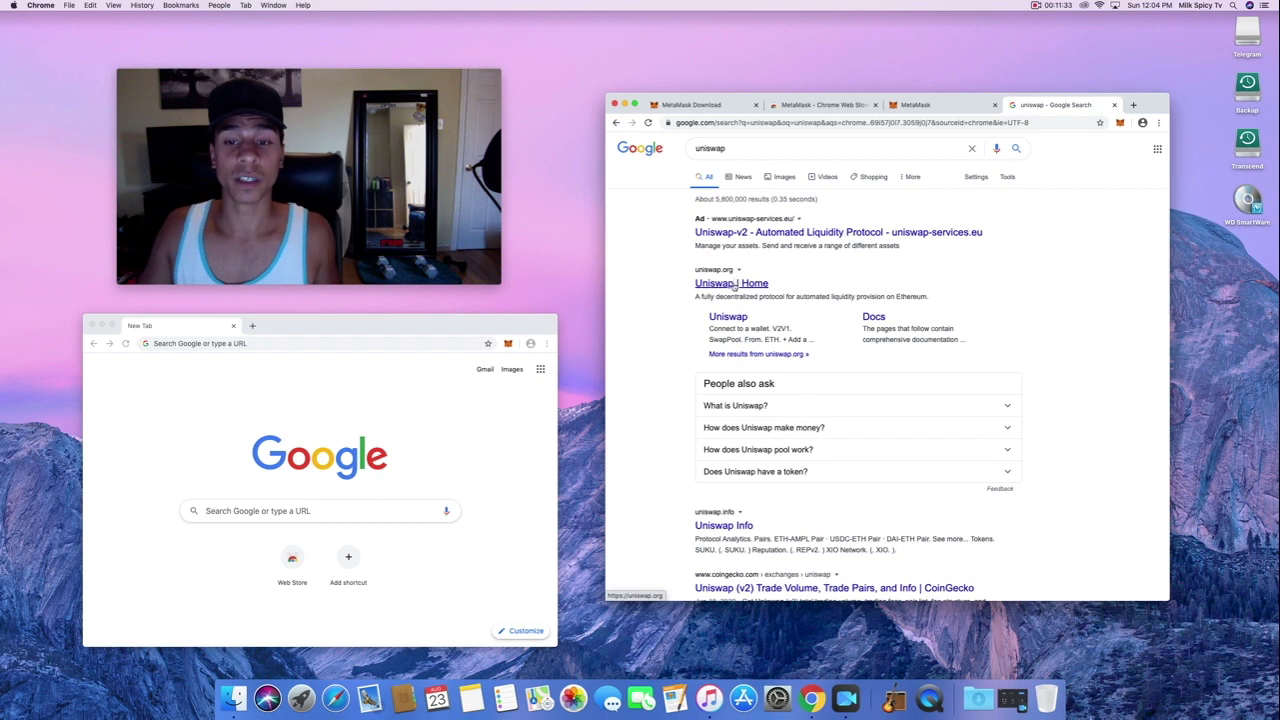
{"action": "left_click", "coordinate": [733, 284]}
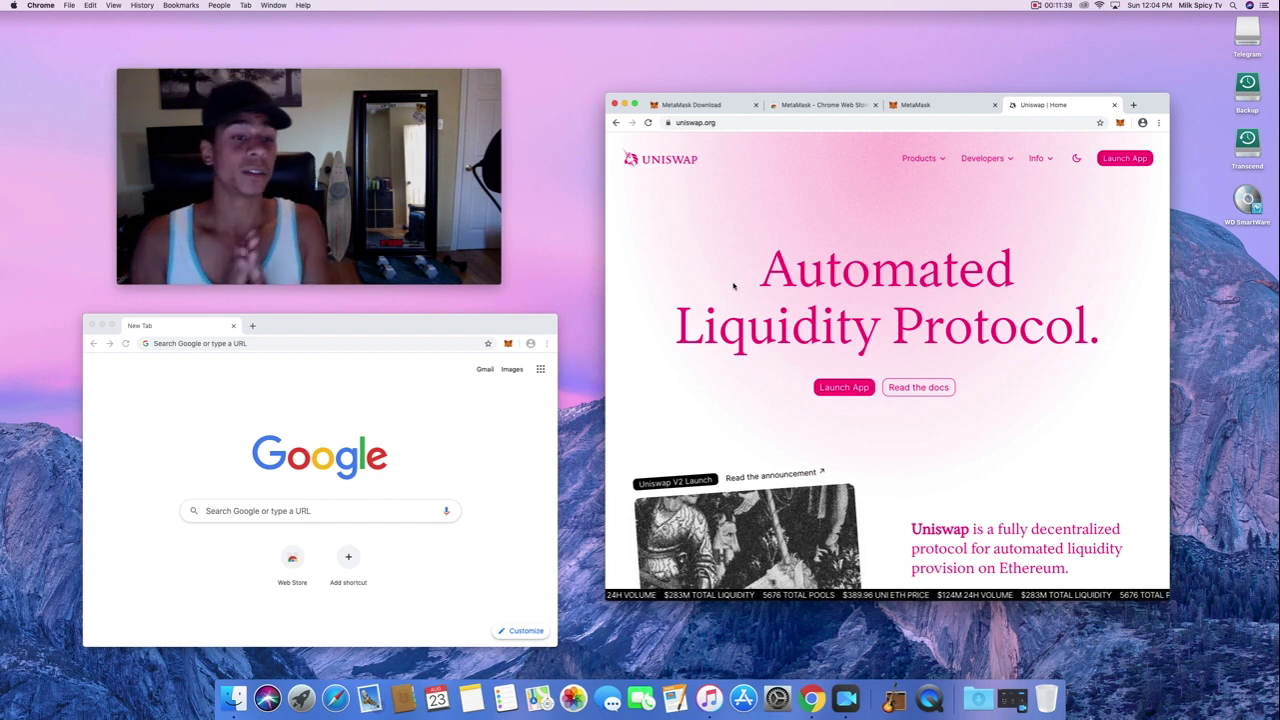
{"action": "left_click", "coordinate": [1139, 160]}
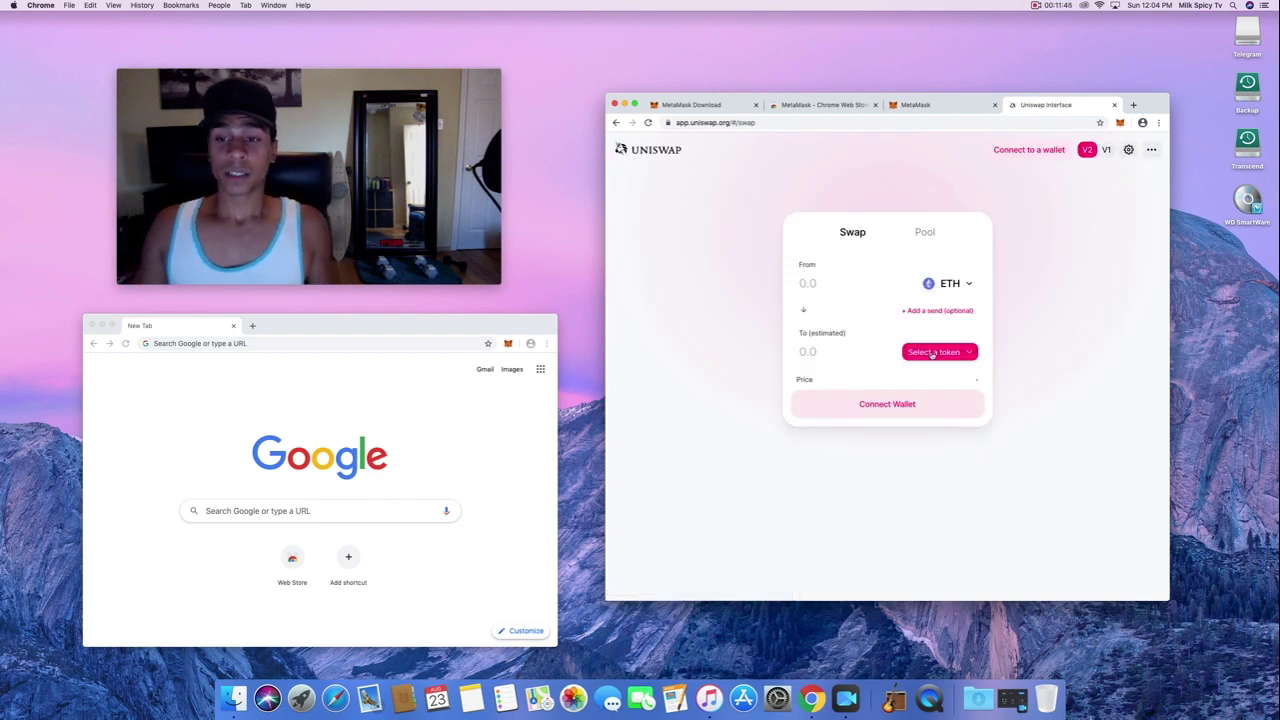
- Connect the MetaMask wallet account to Uniswap
{"action": "left_click", "coordinate": [1019, 149]}
{"action": "left_click", "coordinate": [899, 292]}
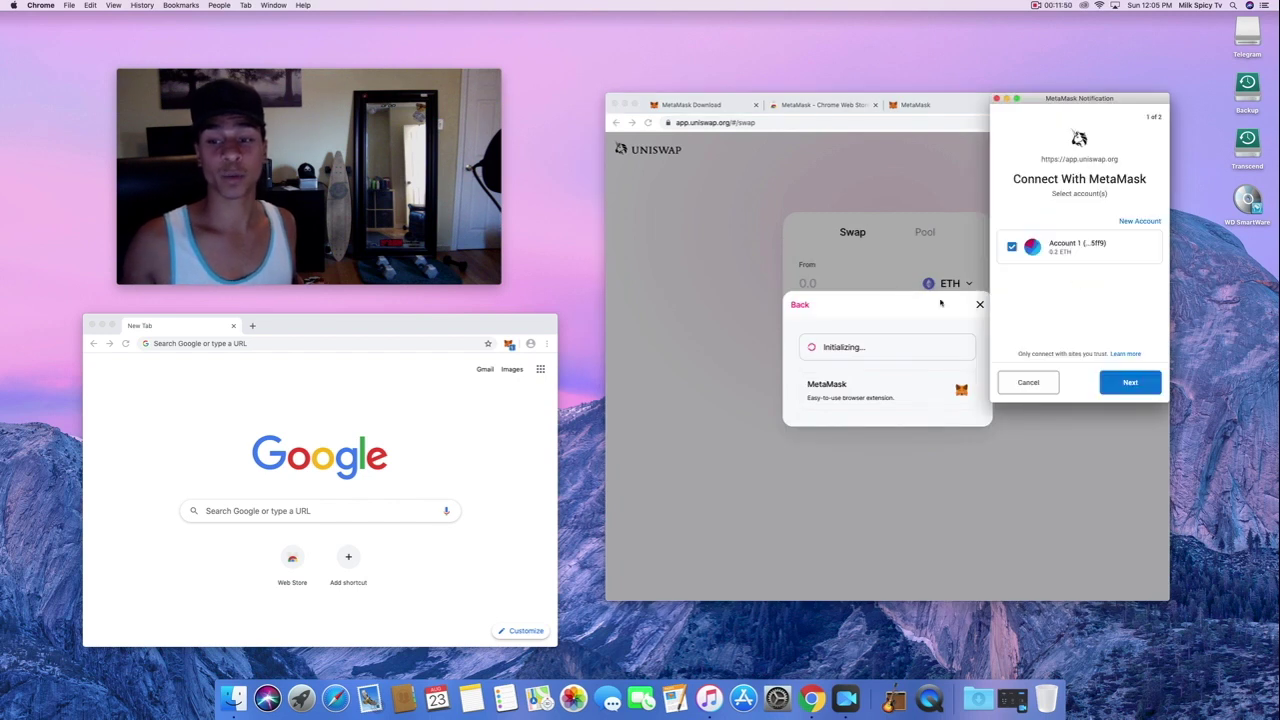
{"action": "left_click", "coordinate": [1130, 382]}
{"action": "left_click", "coordinate": [1130, 382]}
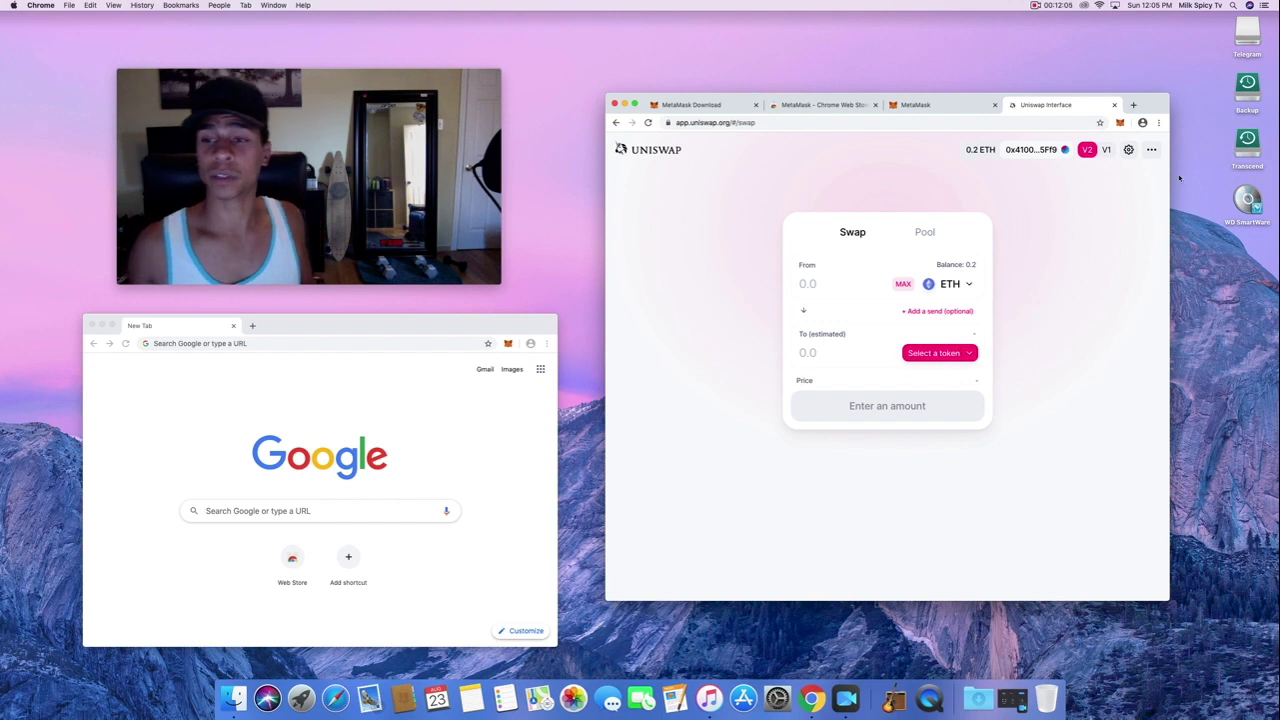
- Check the wallet's 0.2 ETH balance and bring up the list of tokens to receive
{"action": "left_click", "coordinate": [1119, 123]}
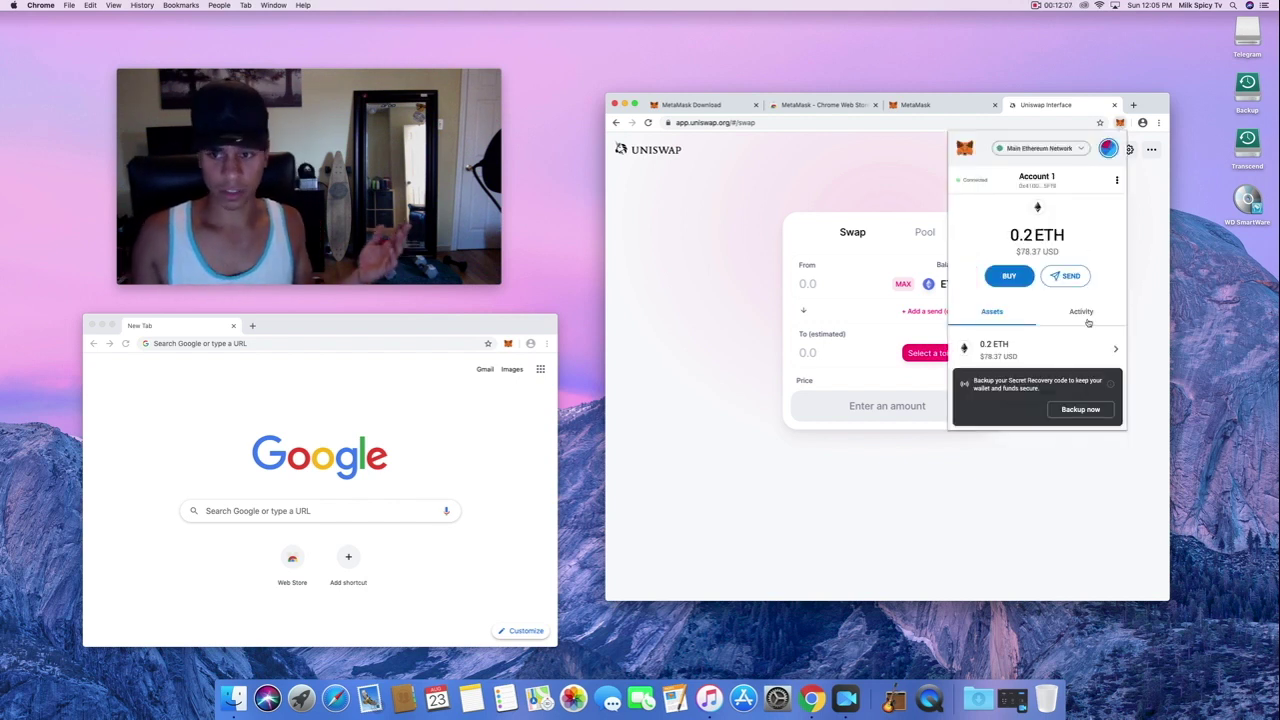
{"action": "left_click", "coordinate": [1153, 252]}
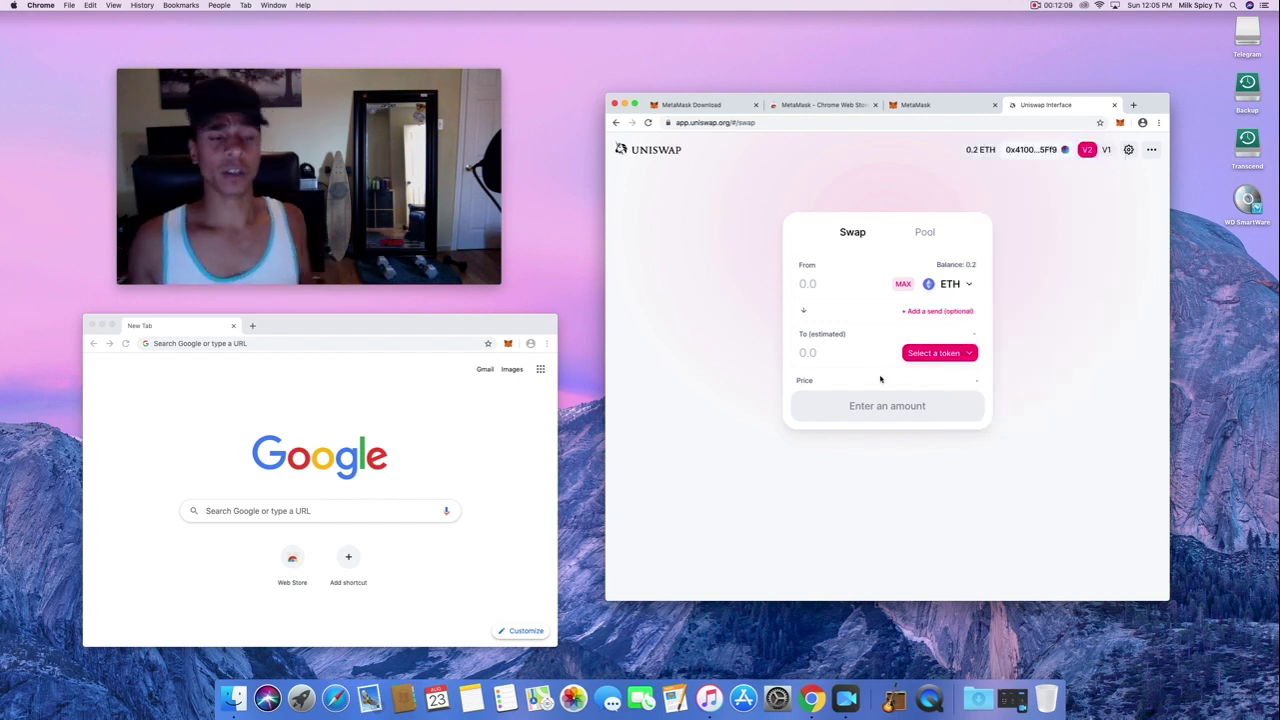
{"action": "left_click", "coordinate": [948, 355]}
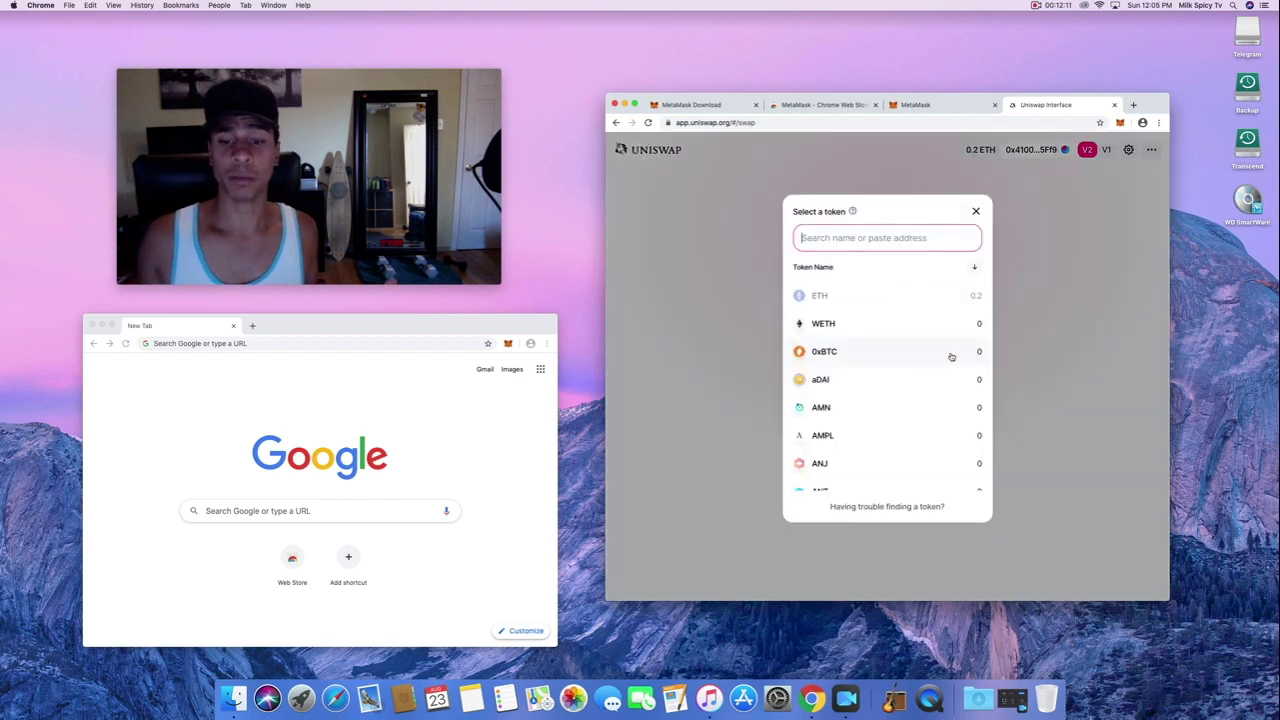
- Search the token list for 'link' and pick LINK as the token to receive
{"action": "scroll", "coordinate": [901, 407], "scroll_direction": "down", "scroll_amount": 3}
{"action": "scroll", "coordinate": [901, 407], "scroll_direction": "down", "scroll_amount": 5}
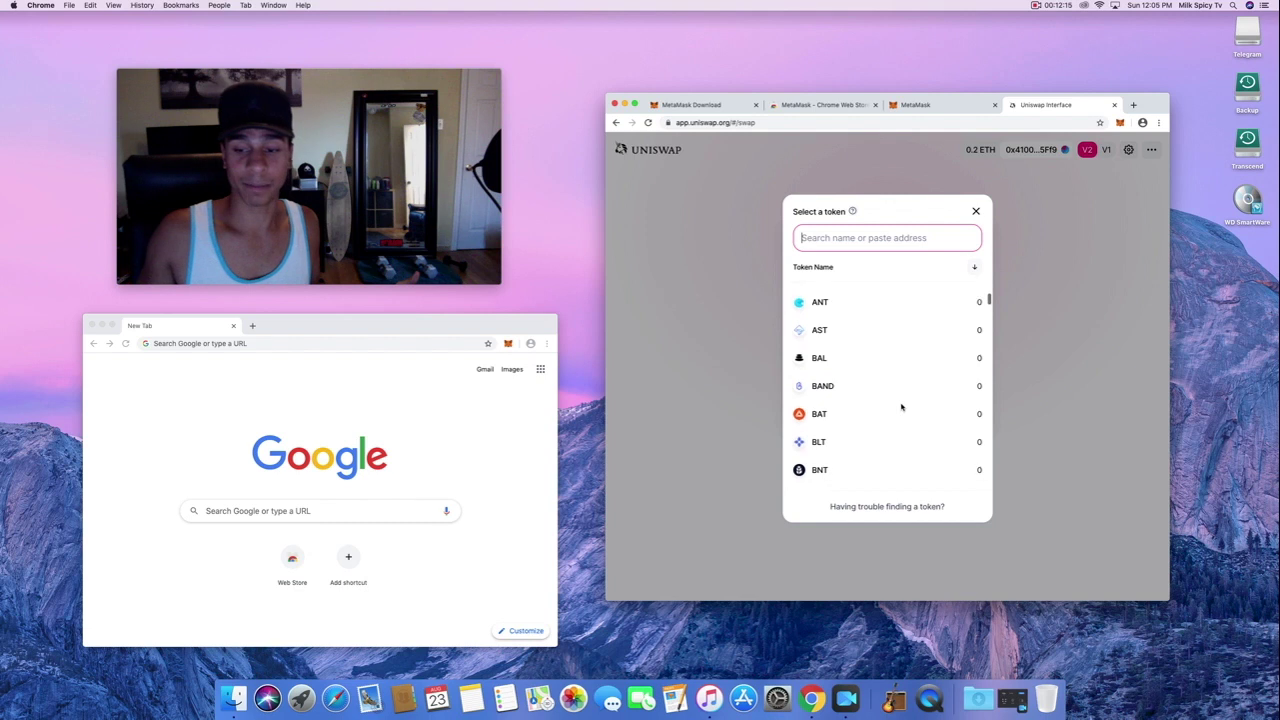
{"action": "scroll", "coordinate": [901, 407], "scroll_direction": "down", "scroll_amount": 10}
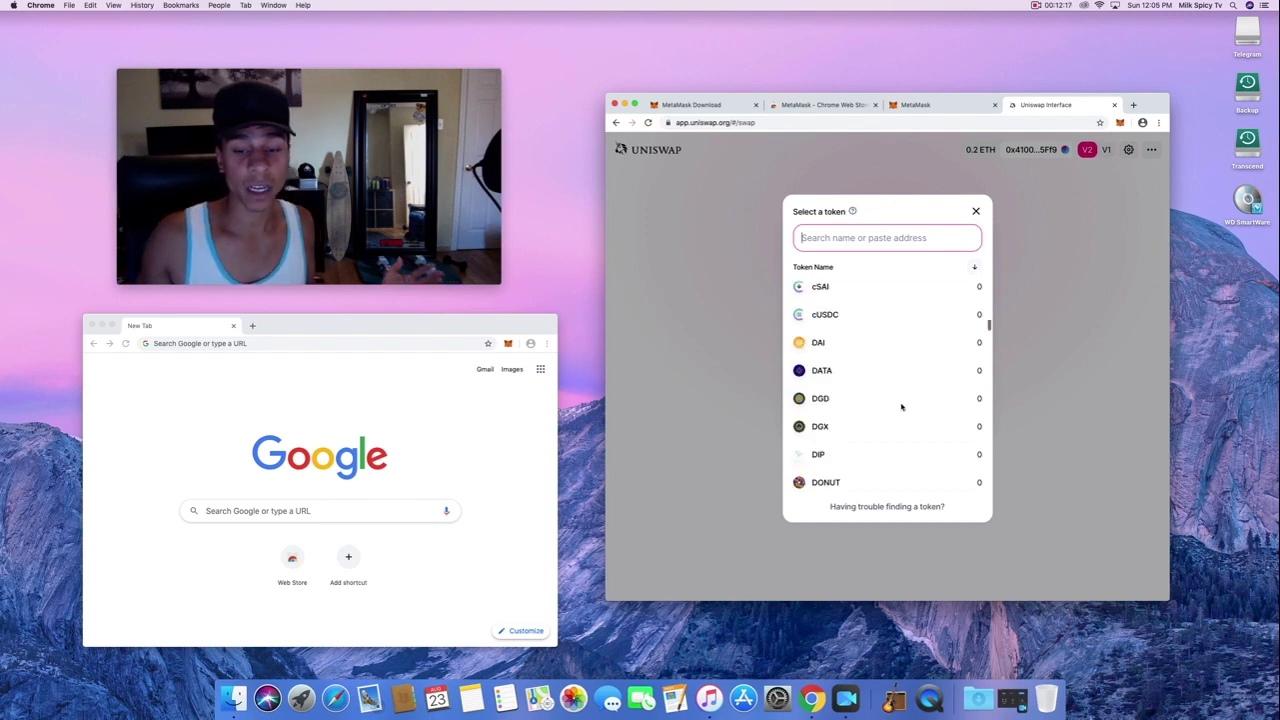
{"action": "scroll", "coordinate": [901, 407], "scroll_direction": "up", "scroll_amount": 15}
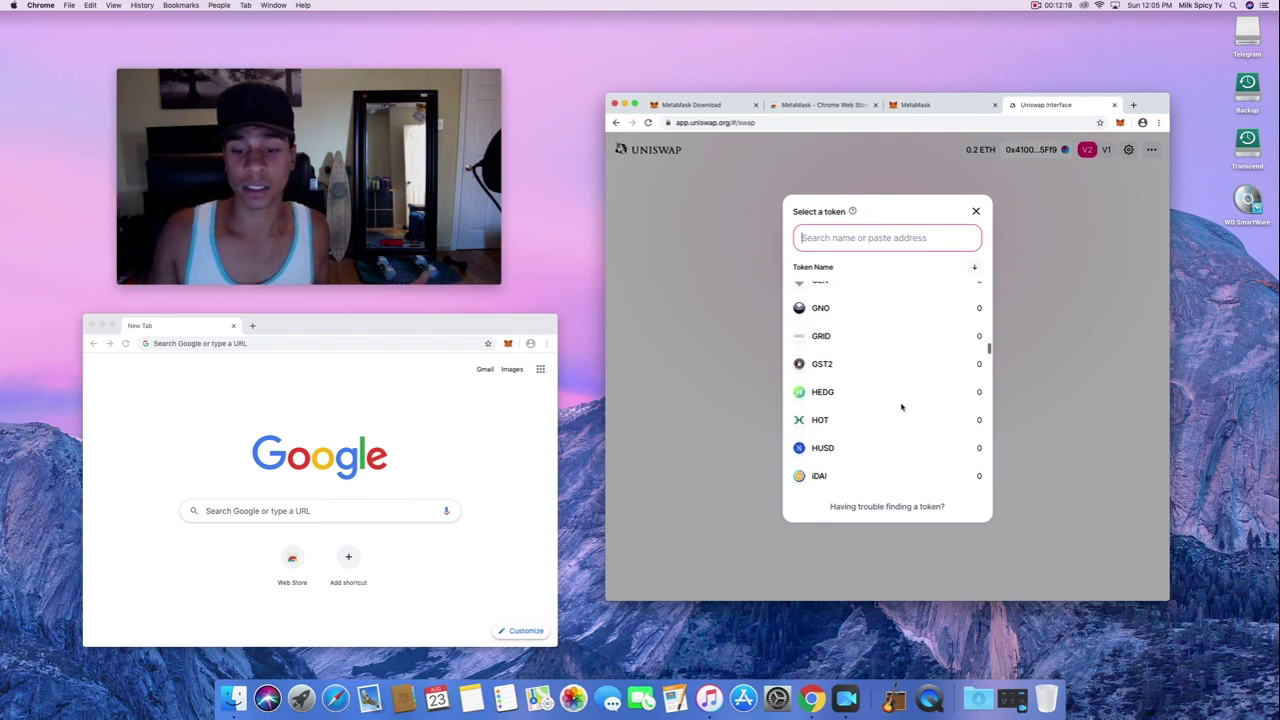
{"action": "scroll", "coordinate": [874, 383], "scroll_direction": "down", "scroll_amount": 2}
{"action": "scroll", "coordinate": [874, 383], "scroll_direction": "up", "scroll_amount": 2}
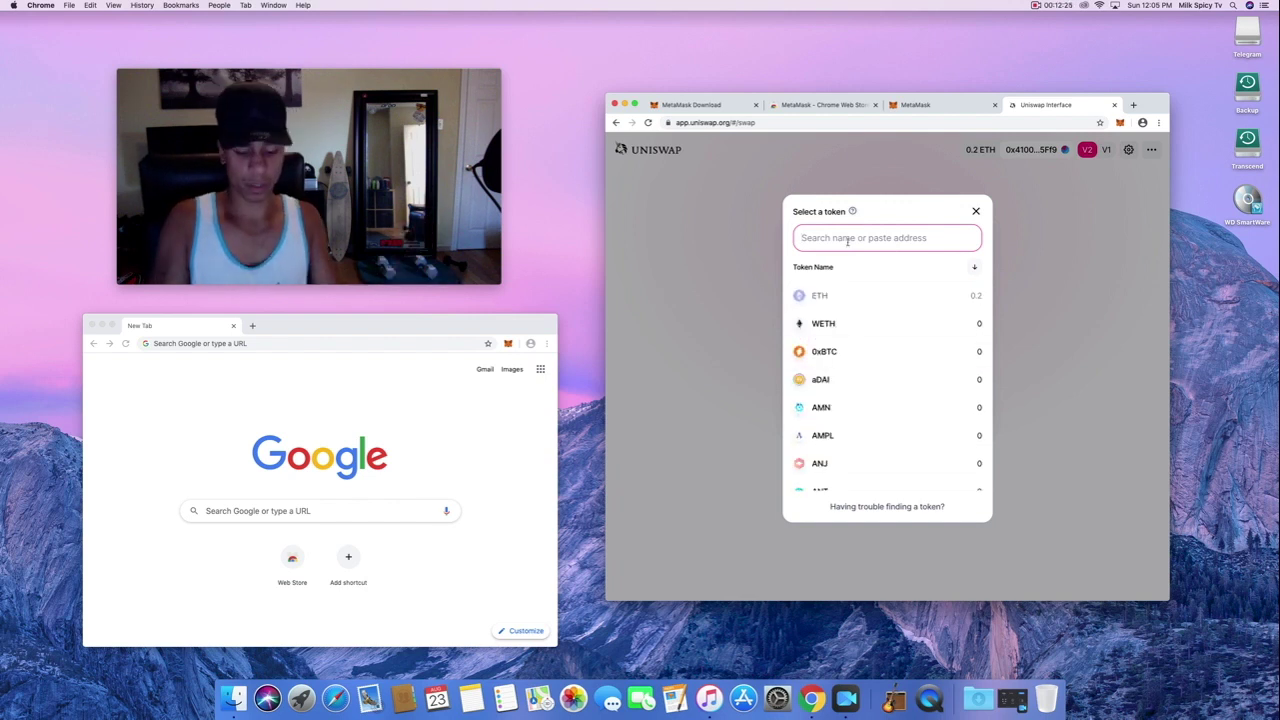
{"action": "type", "text": "link"}
{"action": "left_click", "coordinate": [857, 327]}
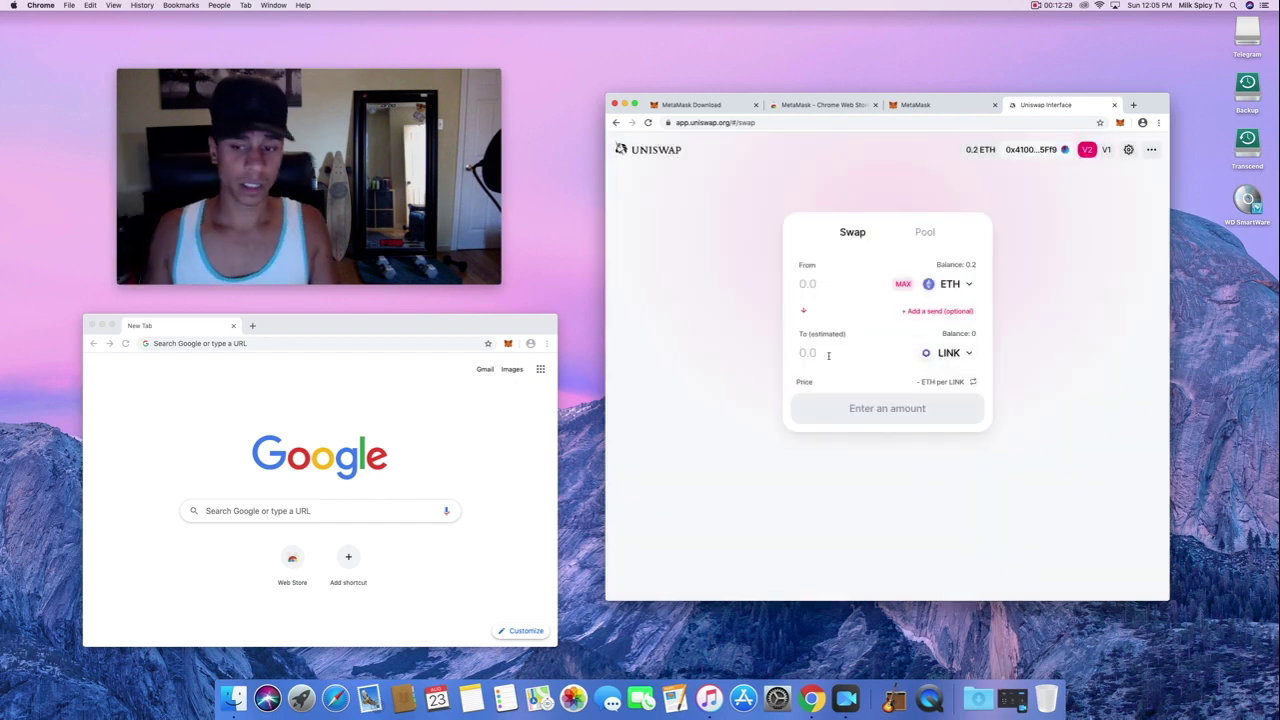
- Enter 2 LINK to receive for about 0.0765 ETH and confirm the swap
{"action": "type", "text": "2"}
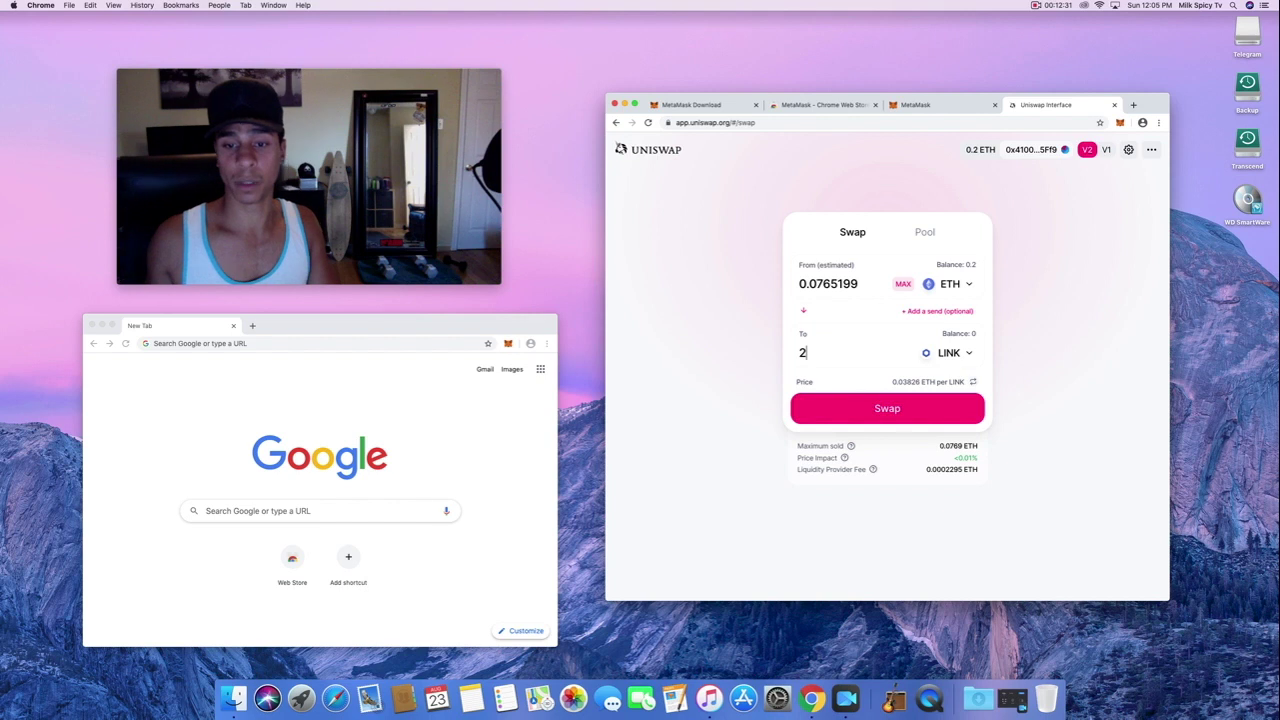
{"action": "left_click", "coordinate": [829, 410]}
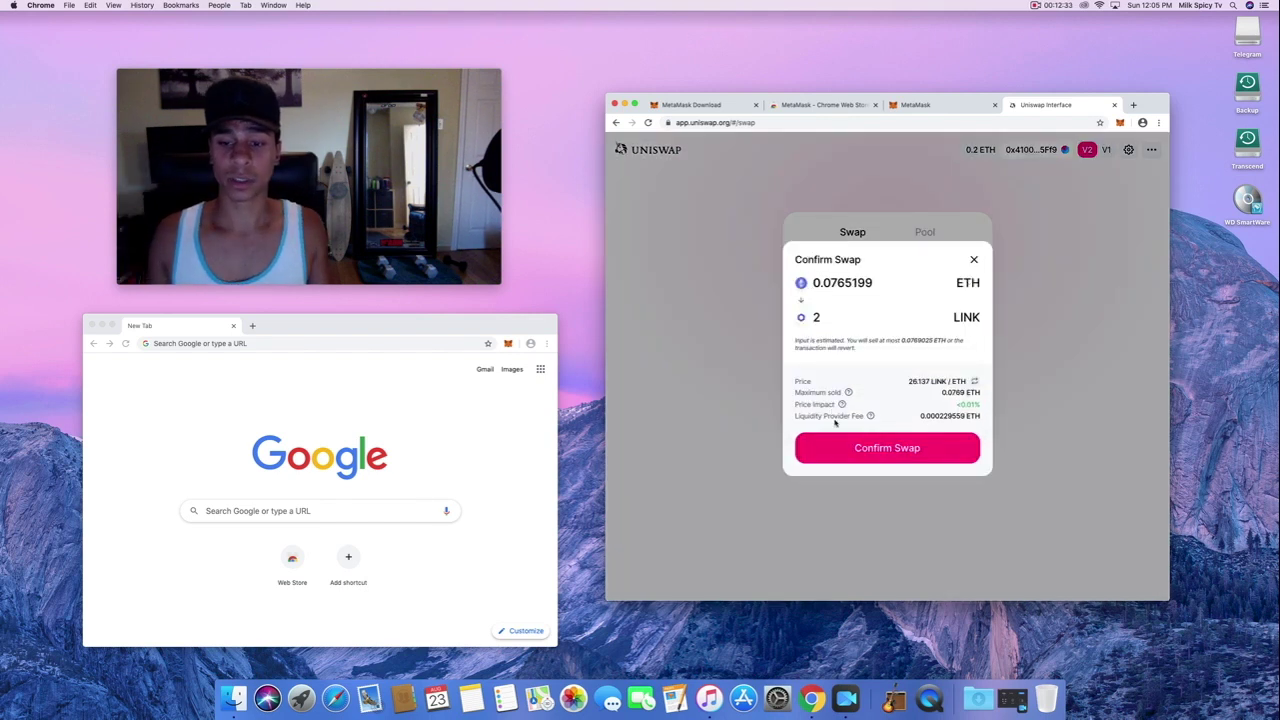
{"action": "left_click", "coordinate": [887, 452]}
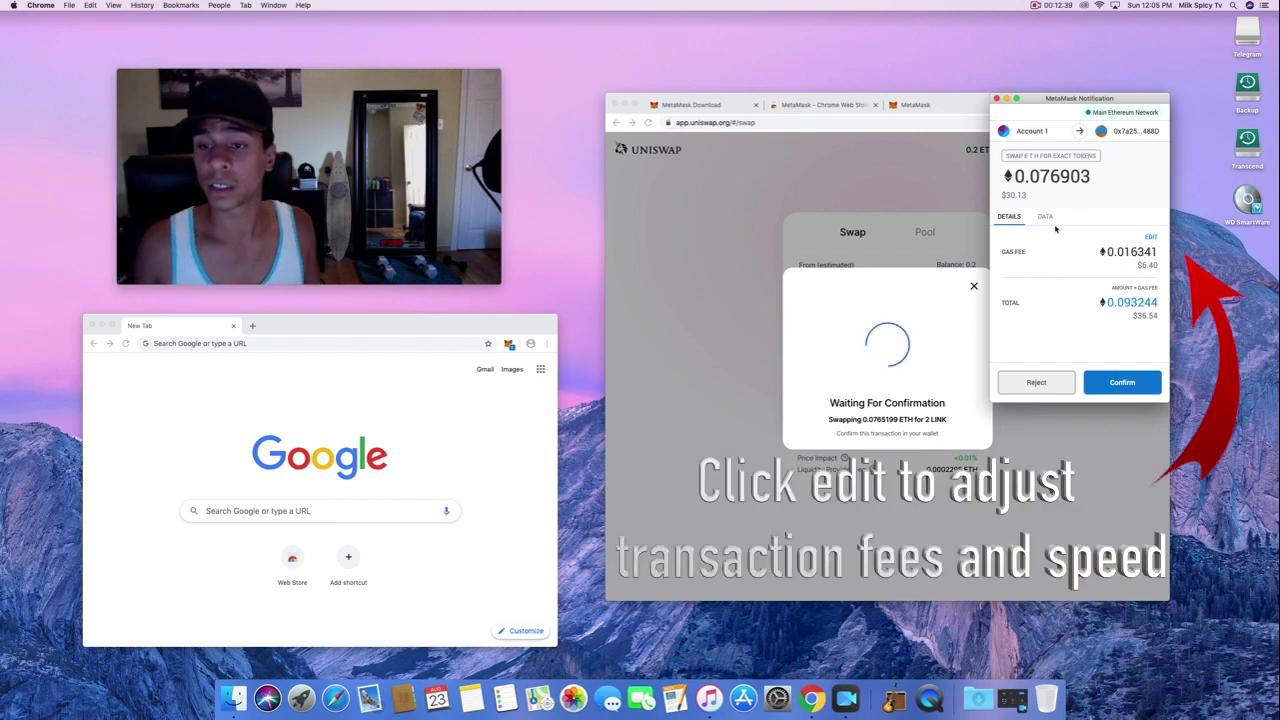
- Change the swap's gas fee to Fast (~36 sec), 0.016528 ETH, and save it
{"action": "left_click", "coordinate": [1153, 238]}
{"action": "left_click", "coordinate": [1131, 204]}
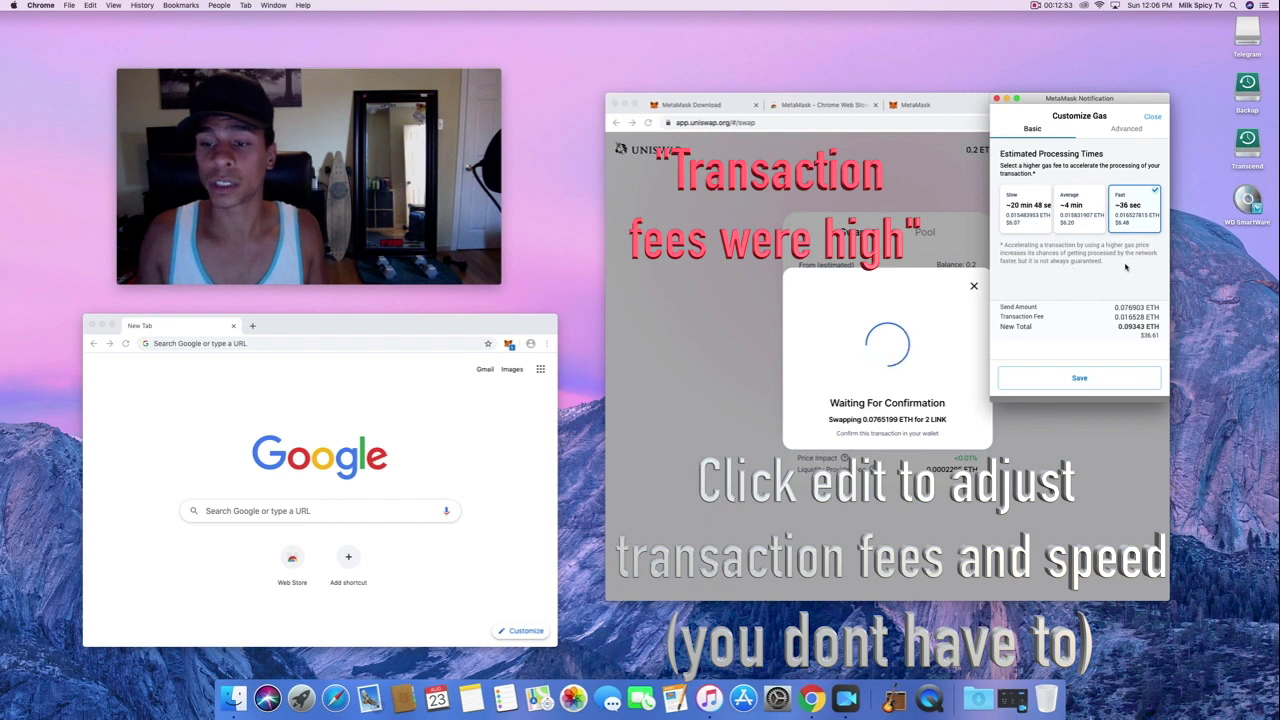
{"action": "left_click", "coordinate": [1084, 384]}
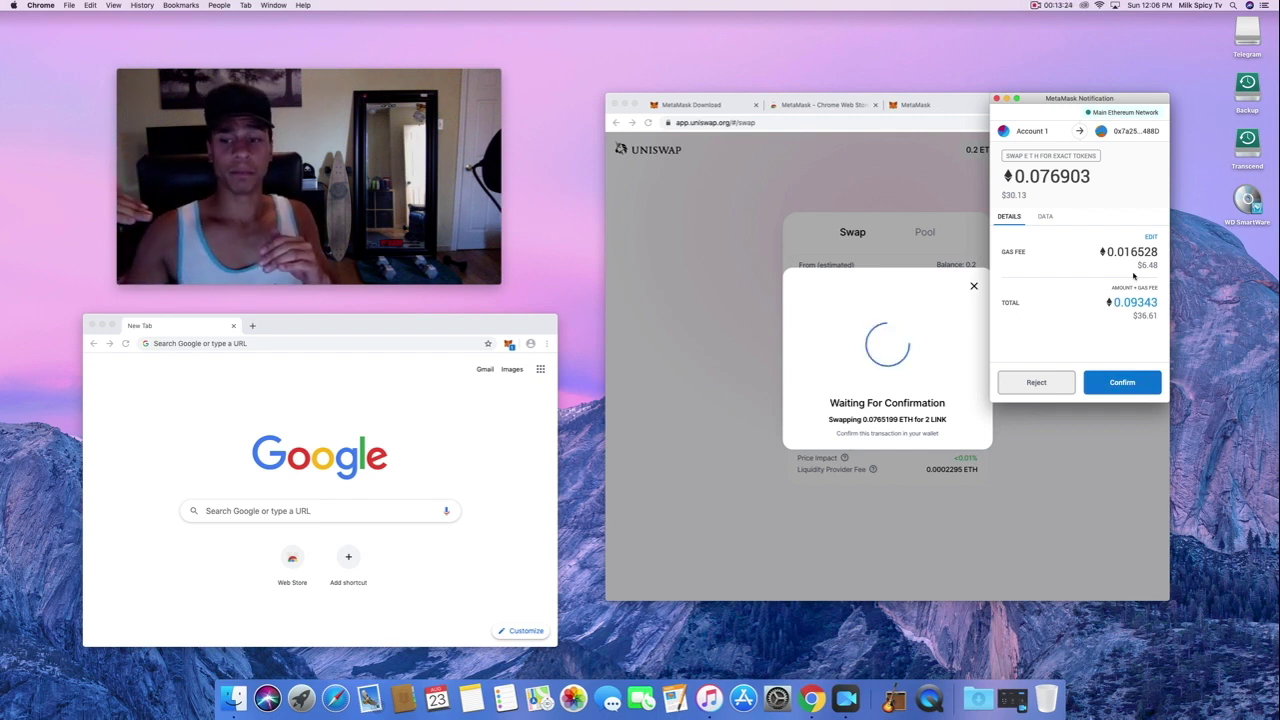
{"action": "left_click", "coordinate": [1132, 384]}
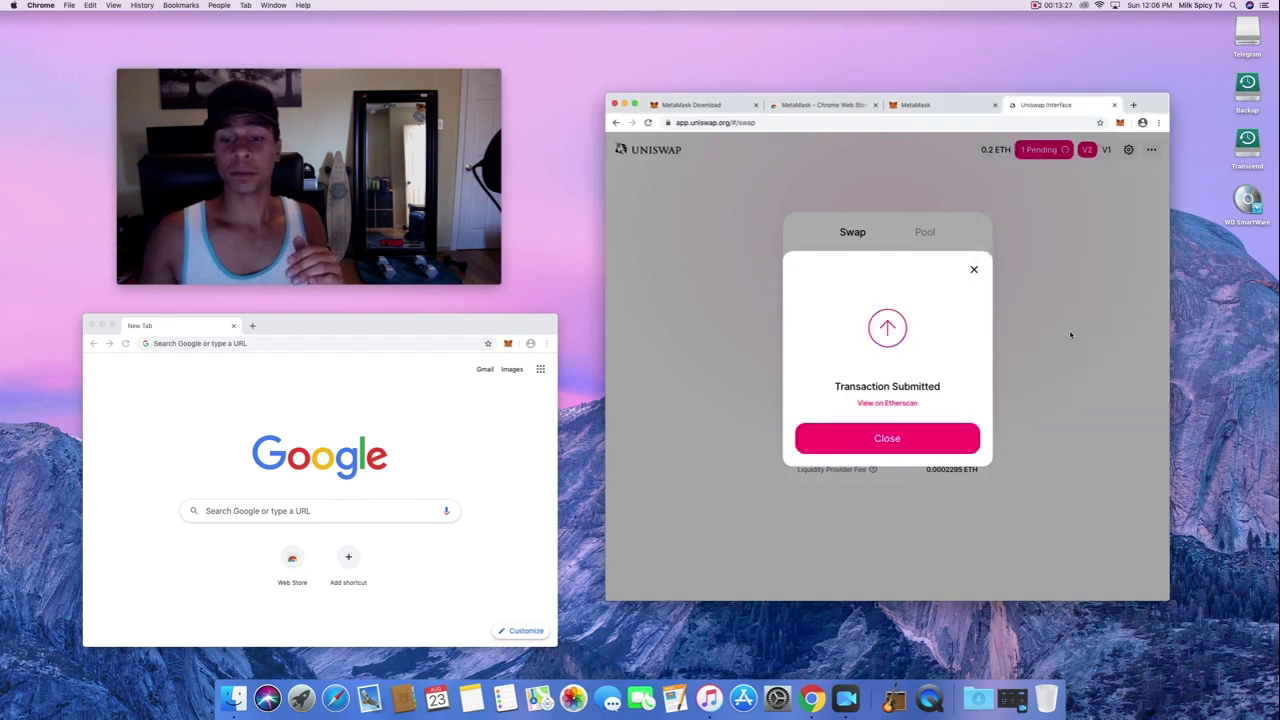
- Dismiss the submitted notice and open the pending ETH-for-LINK swap's details on Etherscan
{"action": "left_click", "coordinate": [890, 437]}
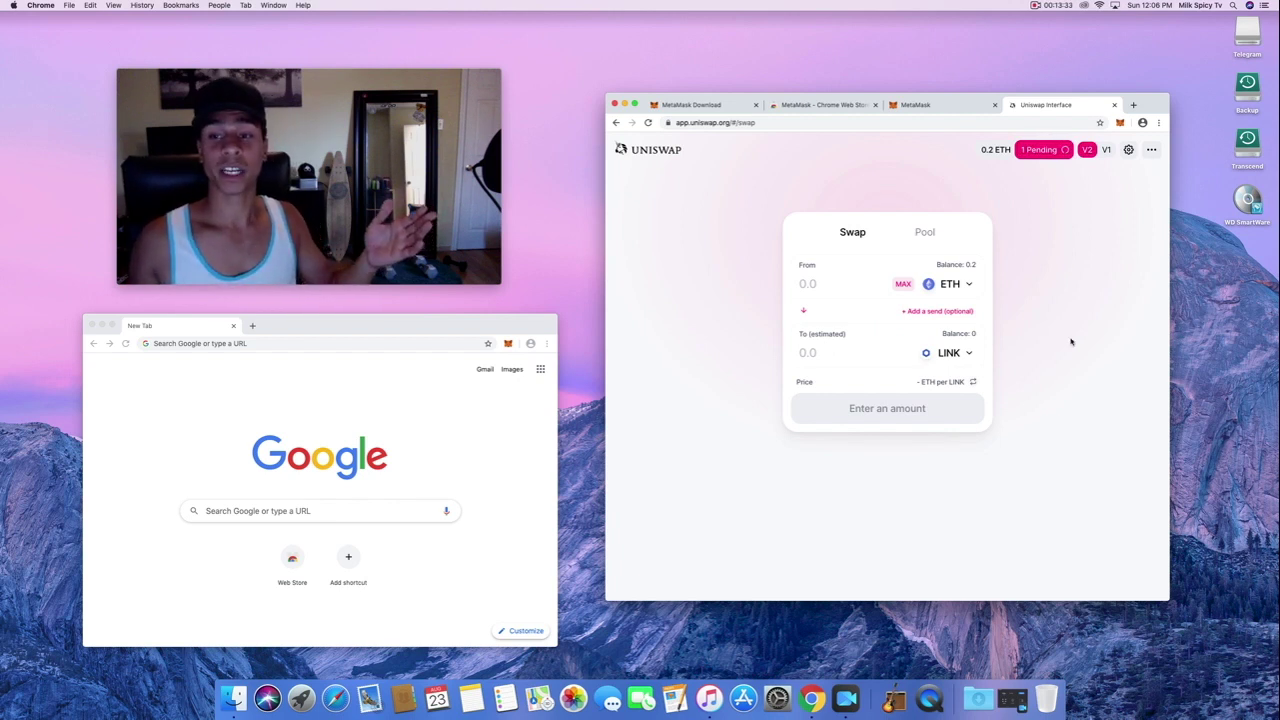
{"action": "left_click", "coordinate": [1045, 149]}
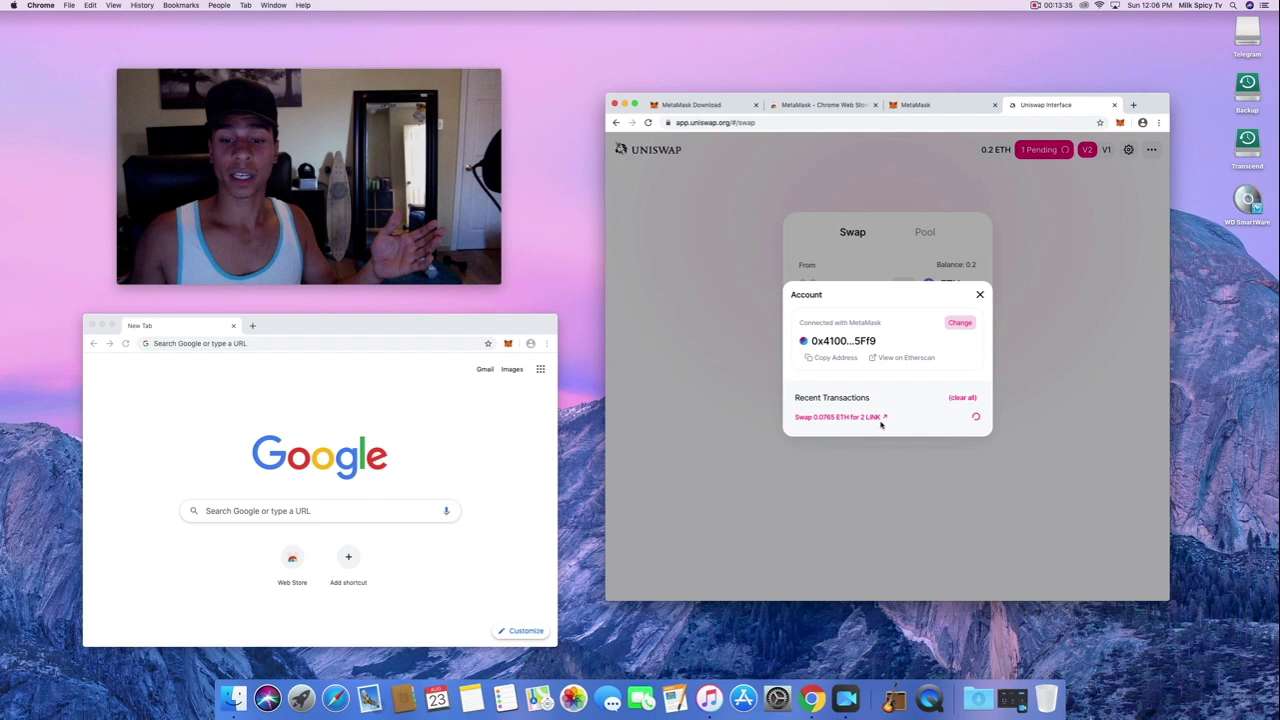
{"action": "left_click", "coordinate": [868, 418]}
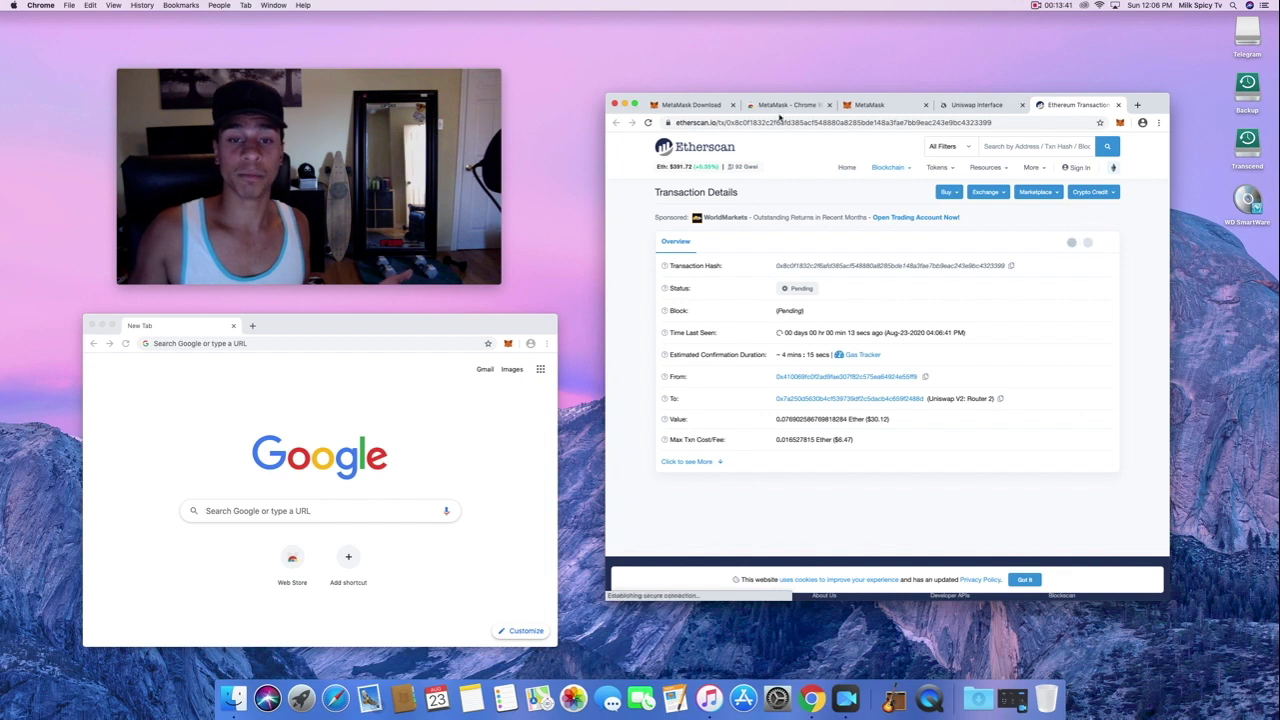
- Close the pending swap's Etherscan page and the Account window, back to the swap form
{"action": "left_click", "coordinate": [1118, 104]}
{"action": "left_click", "coordinate": [980, 294]}
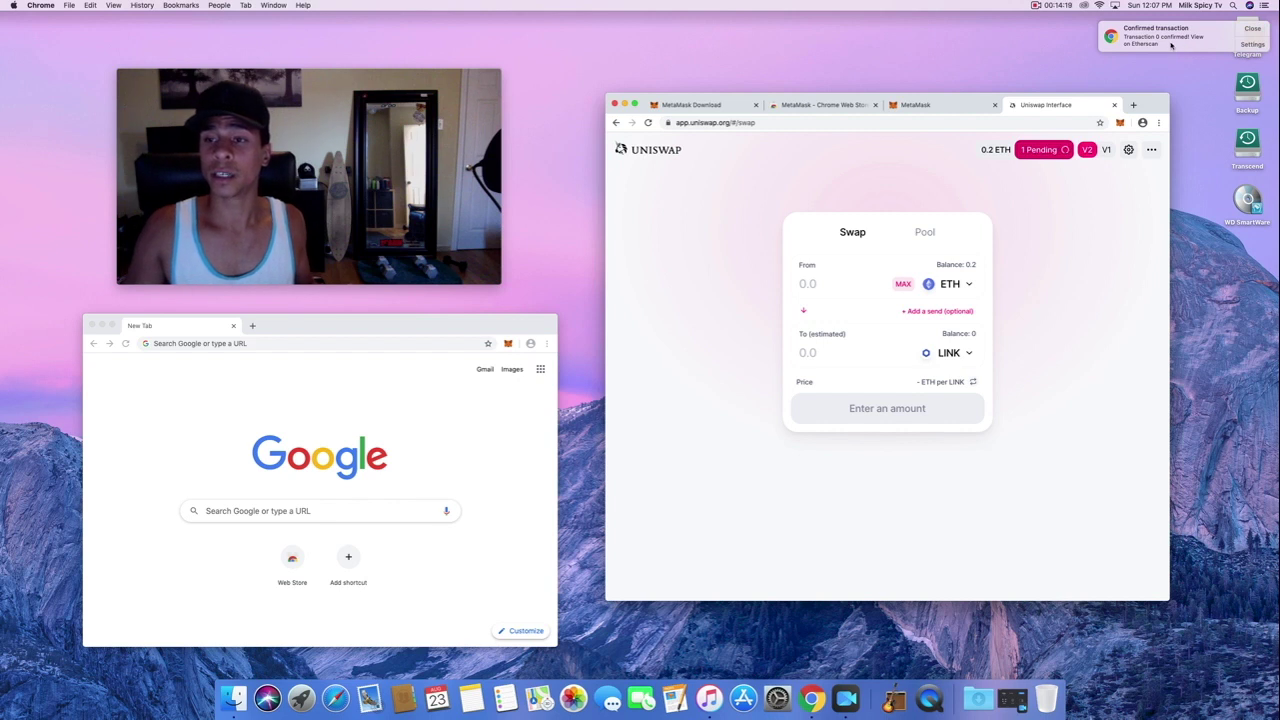
- From the confirmed notification, verify the swap succeeded (about 0.0766 ETH for 2 LINK), then close Etherscan
{"action": "left_click", "coordinate": [1137, 42]}
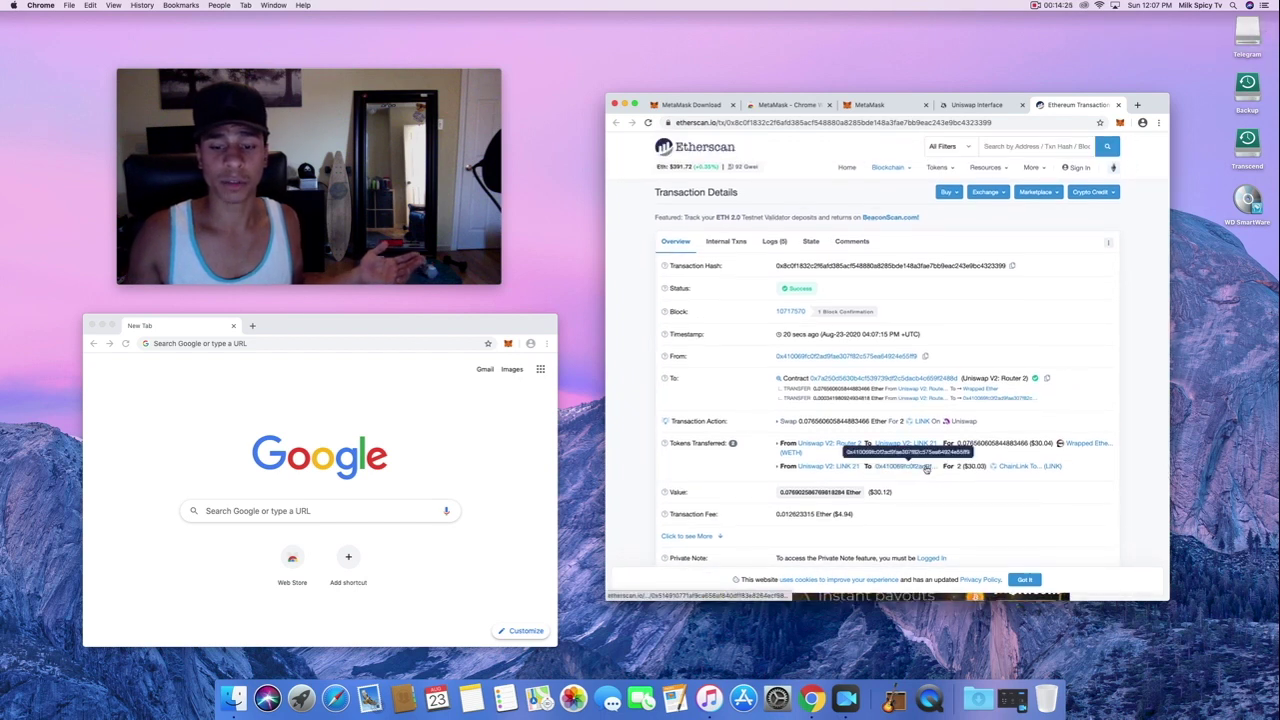
{"action": "scroll", "coordinate": [930, 460], "scroll_direction": "down", "scroll_amount": 5}
{"action": "scroll", "coordinate": [948, 443], "scroll_direction": "up", "scroll_amount": 5}
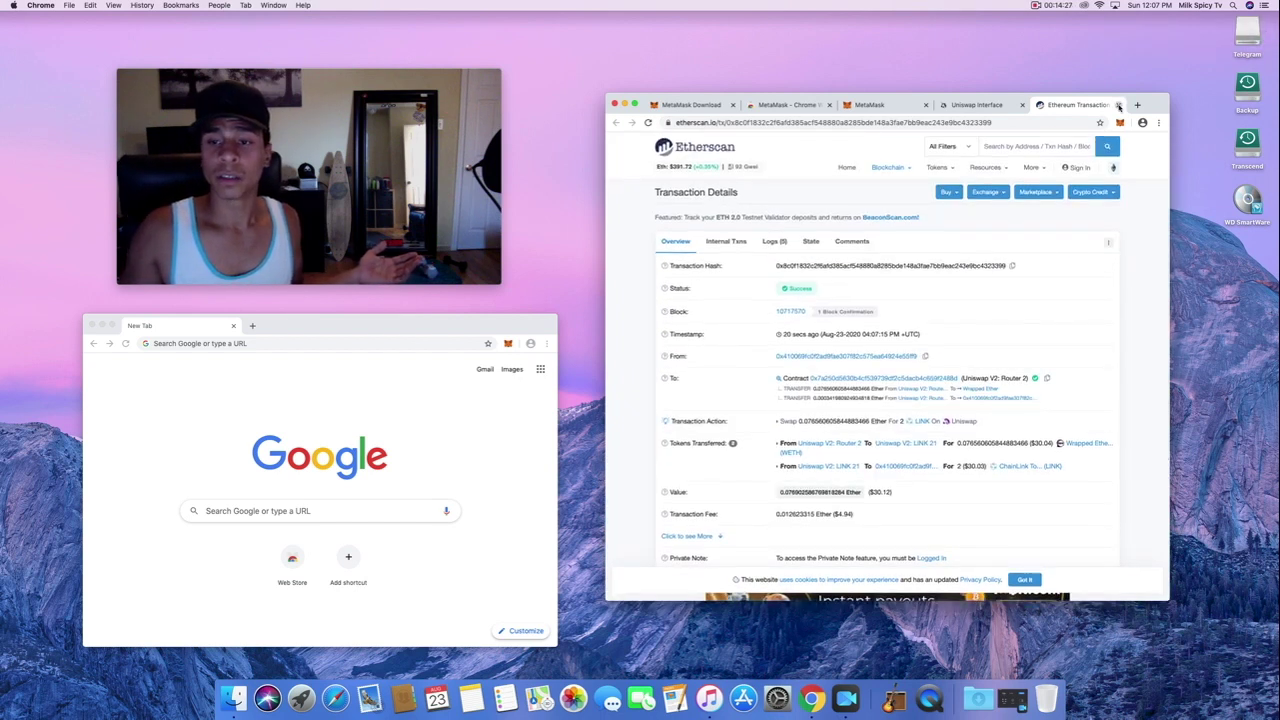
{"action": "left_click", "coordinate": [1118, 104]}
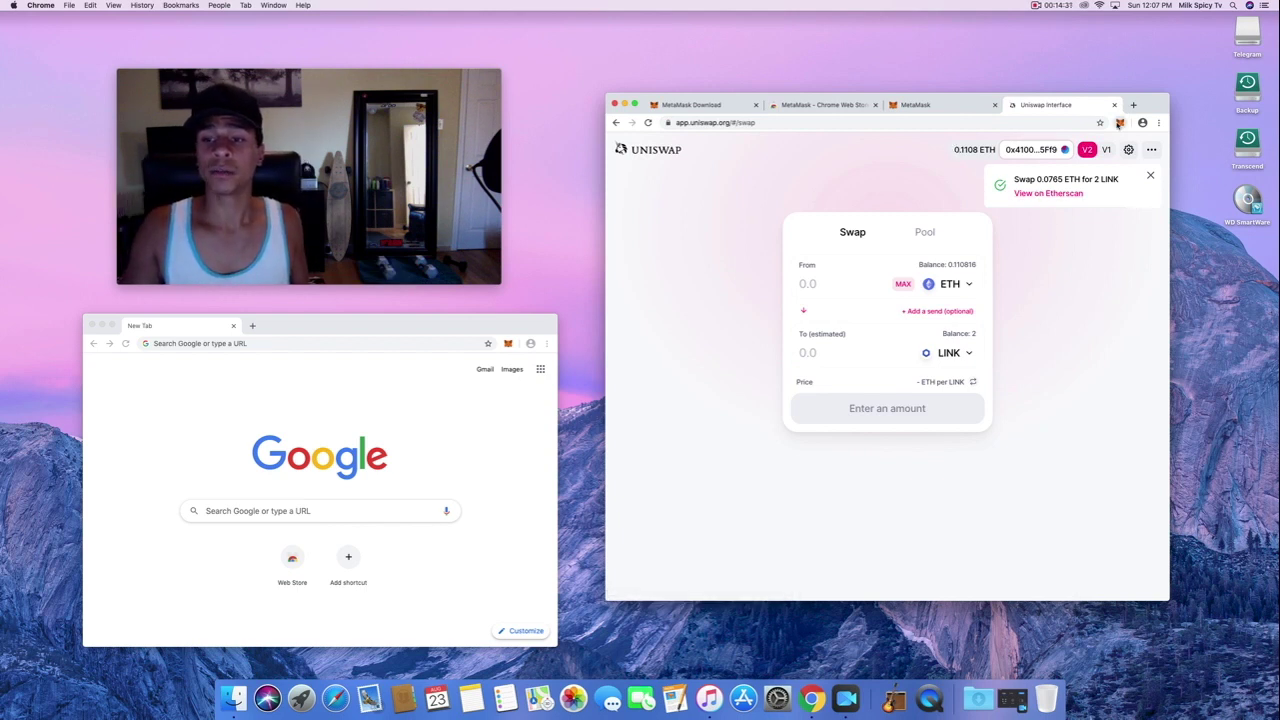
{"action": "left_click", "coordinate": [1119, 122]}
{"action": "scroll", "coordinate": [1048, 236], "scroll_direction": "down", "scroll_amount": 1}
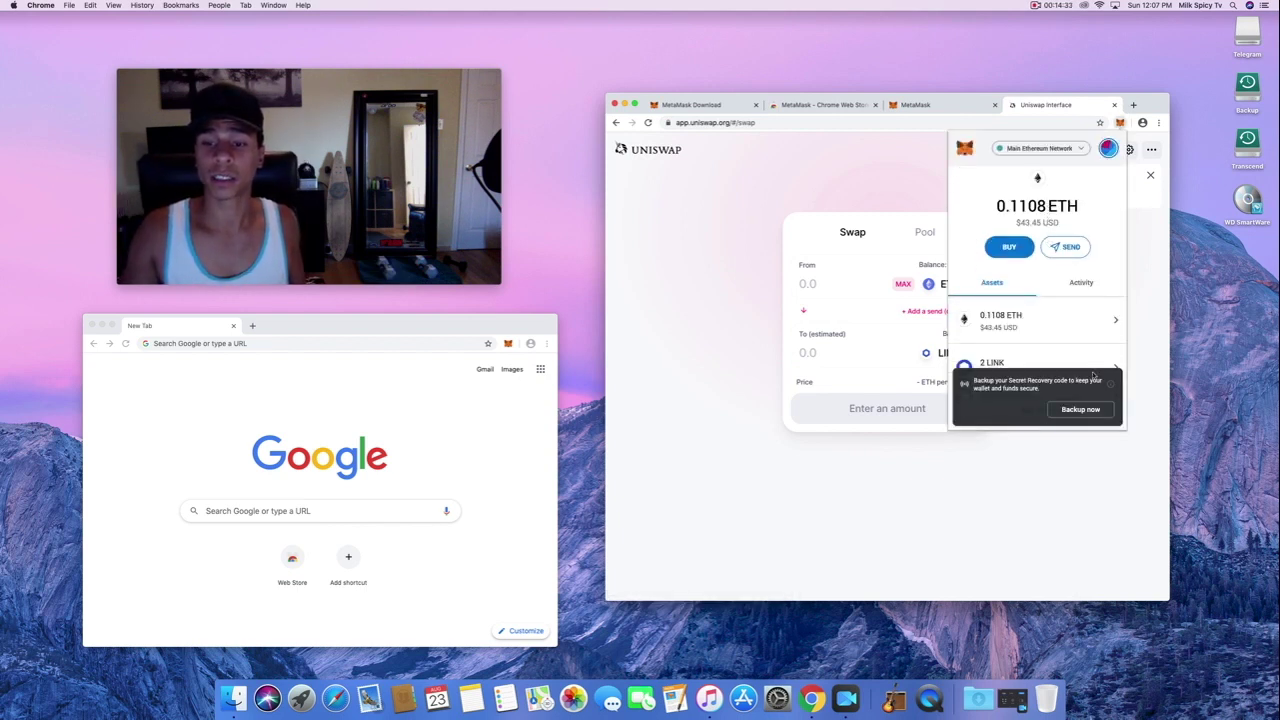
{"action": "mouse_move", "coordinate": [1110, 386]}
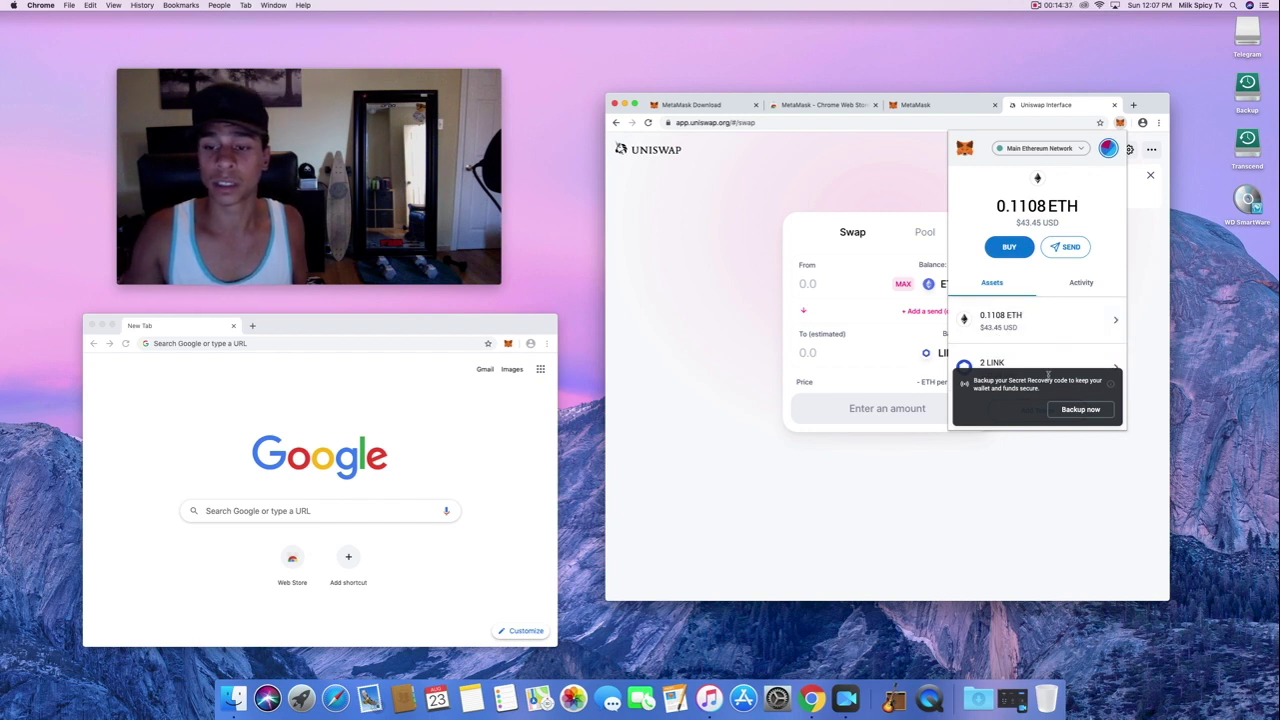
{"action": "scroll", "coordinate": [1097, 275], "scroll_direction": "up", "scroll_amount": 1}
{"action": "left_click", "coordinate": [930, 104]}
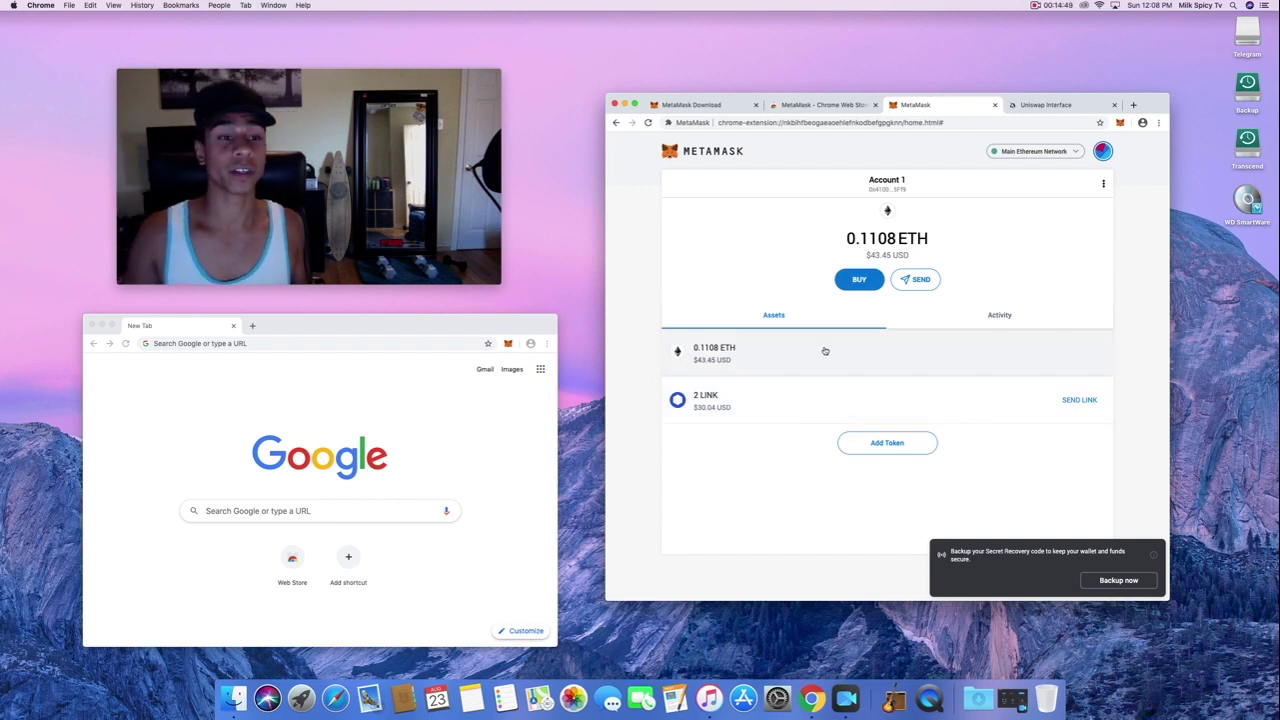
{"action": "left_click", "coordinate": [1045, 104]}
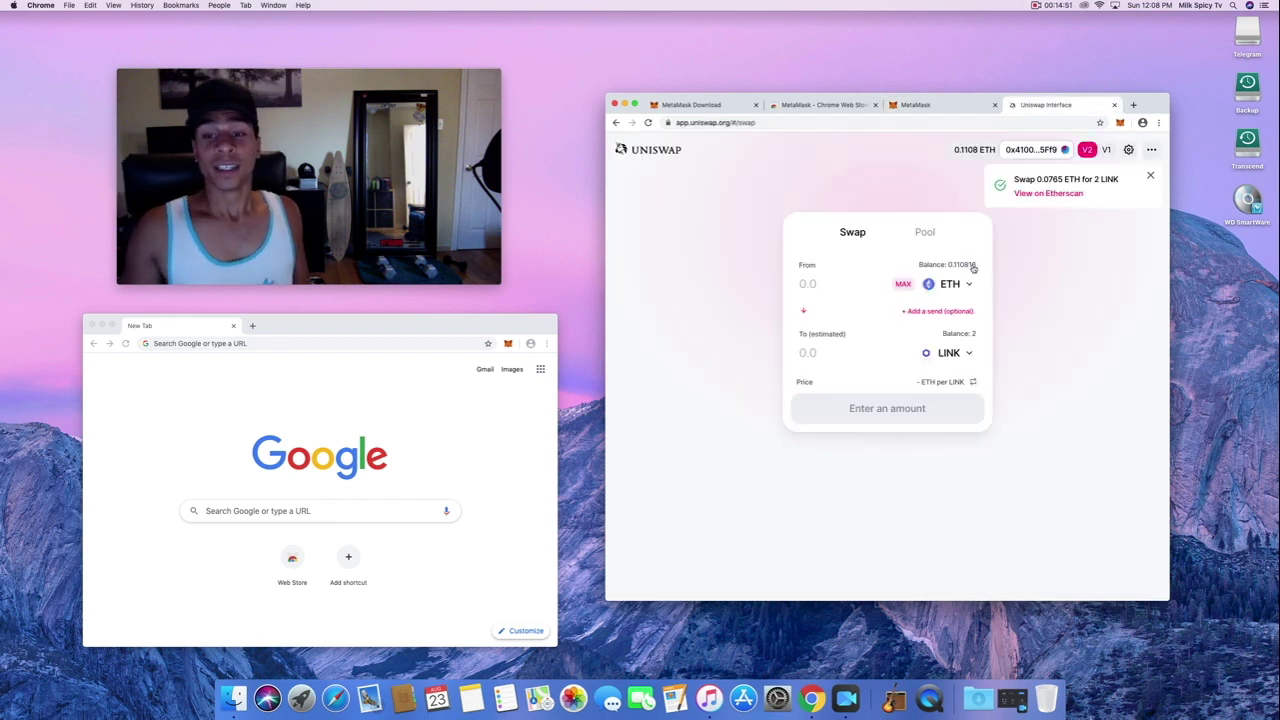
{"action": "left_click", "coordinate": [1150, 176]}
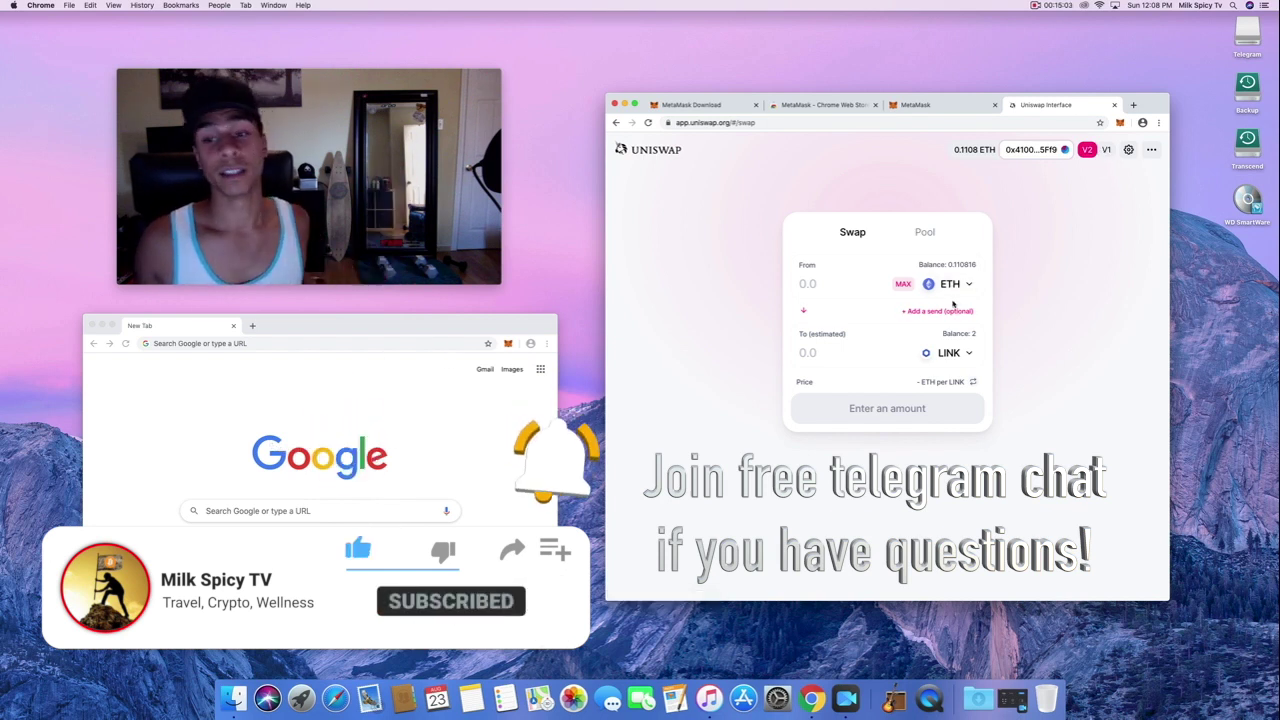
- Bring the smaller Chrome window with the New Tab page to the front
{"action": "left_click", "coordinate": [378, 360]}
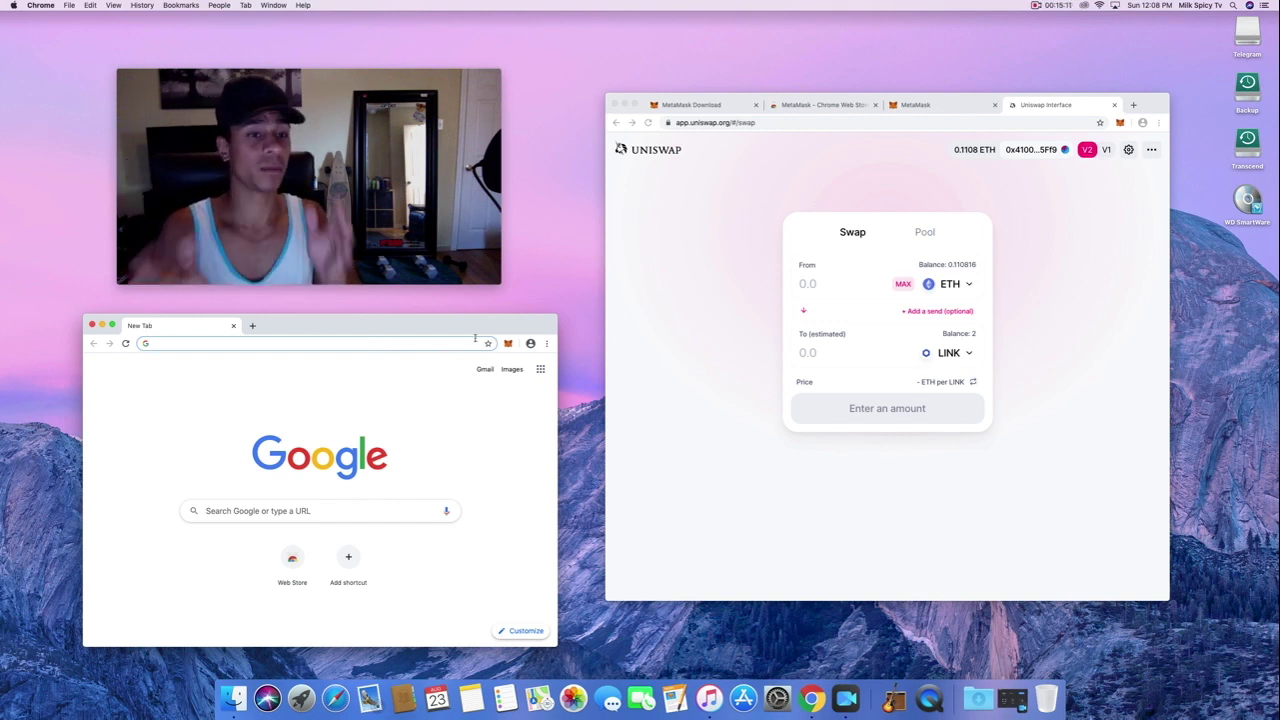
- Search Google for 'trustswap' and open the official trustswap.org site
{"action": "left_click", "coordinate": [475, 338]}
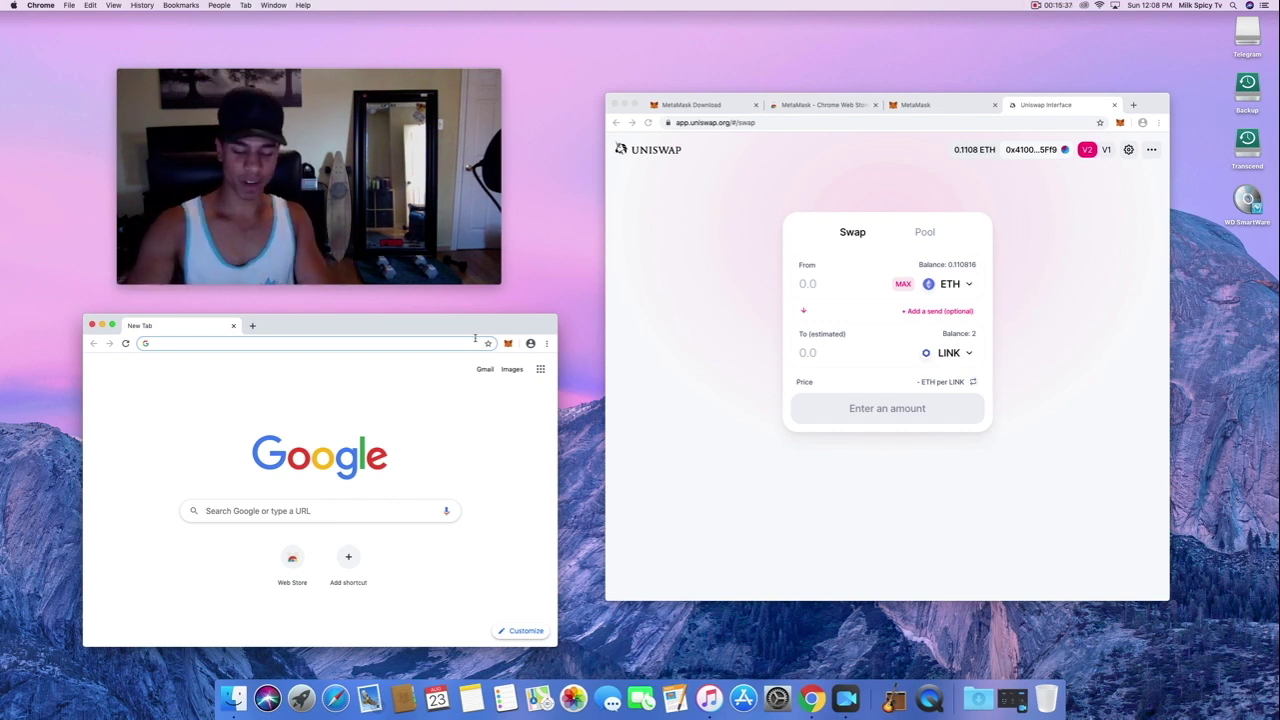
{"action": "type", "text": "trustswap"}
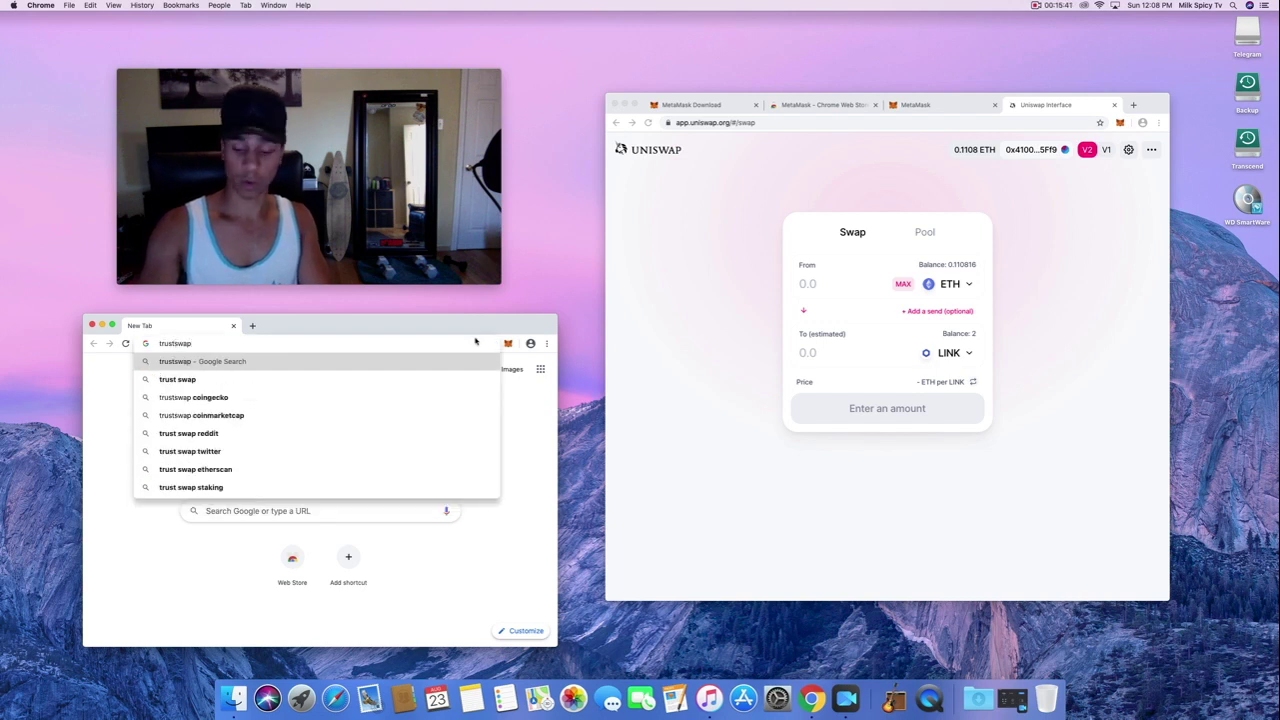
{"action": "key", "text": "Return"}
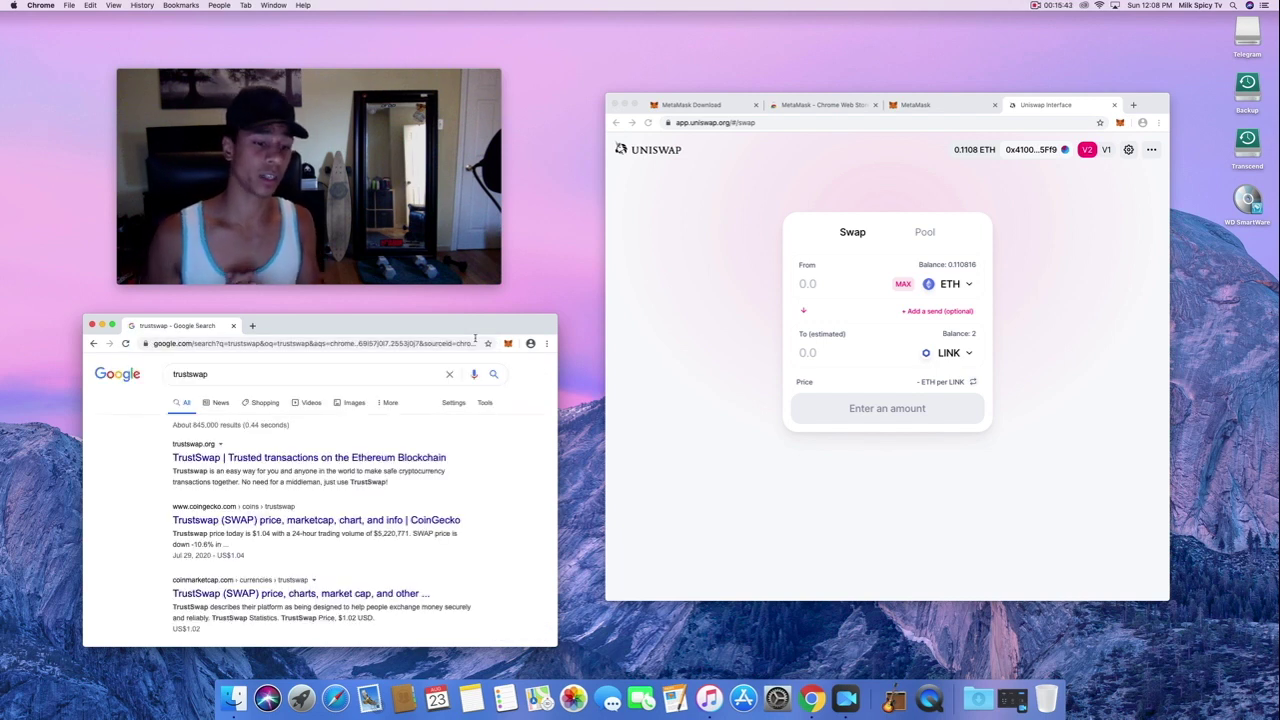
{"action": "left_click", "coordinate": [364, 458]}
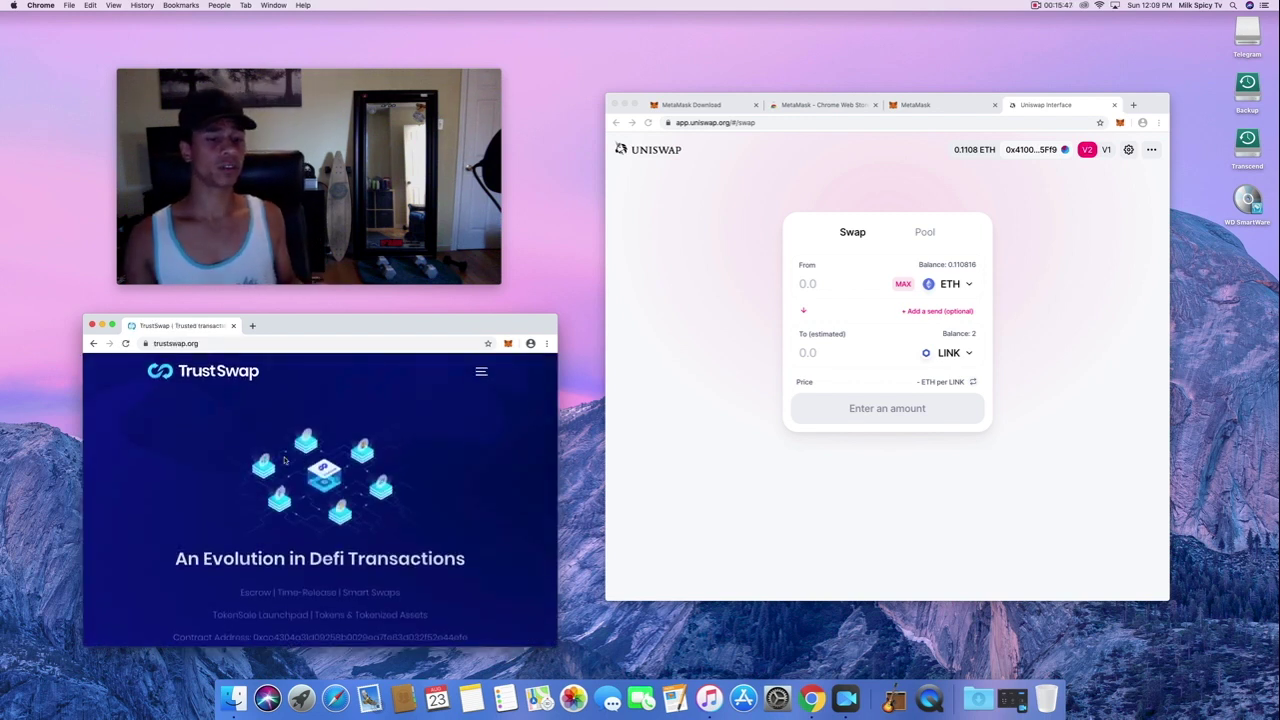
- Follow TrustSwap's Buy Now link through to the Uniswap exchange
{"action": "scroll", "coordinate": [471, 452], "scroll_direction": "down", "scroll_amount": 3}
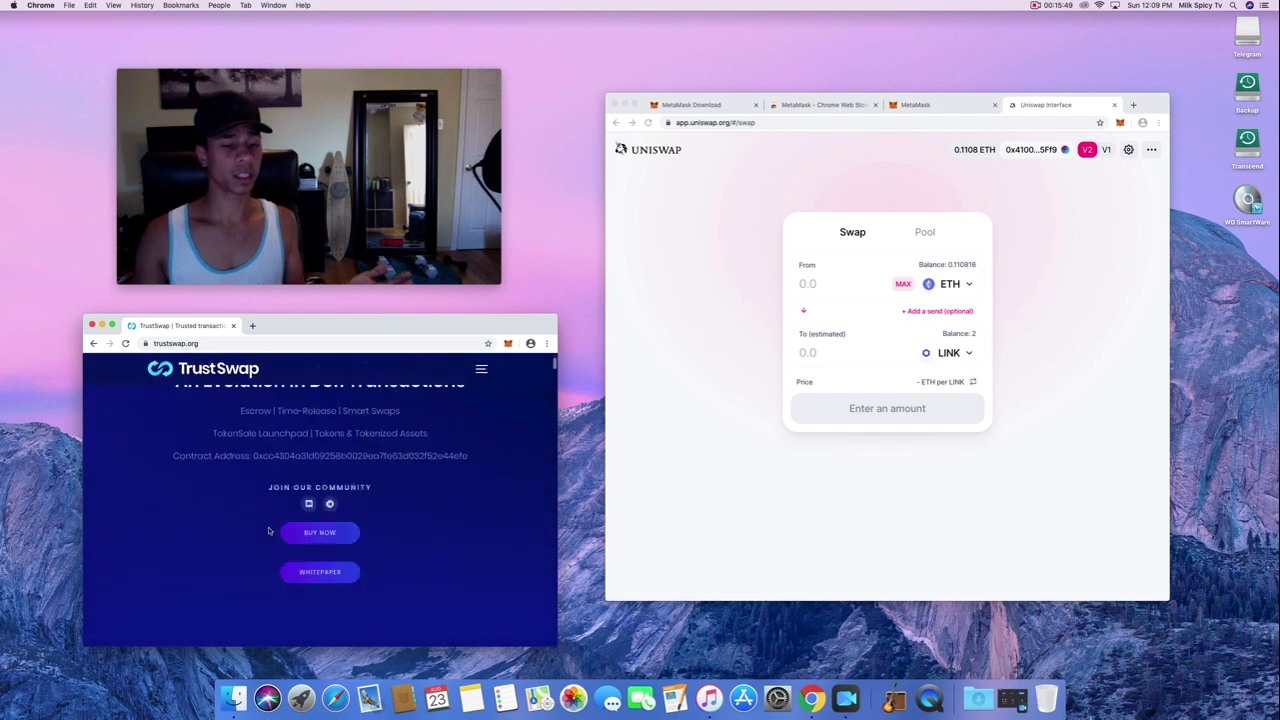
{"action": "scroll", "coordinate": [478, 460], "scroll_direction": "up", "scroll_amount": 2}
{"action": "scroll", "coordinate": [478, 460], "scroll_direction": "down", "scroll_amount": 3}
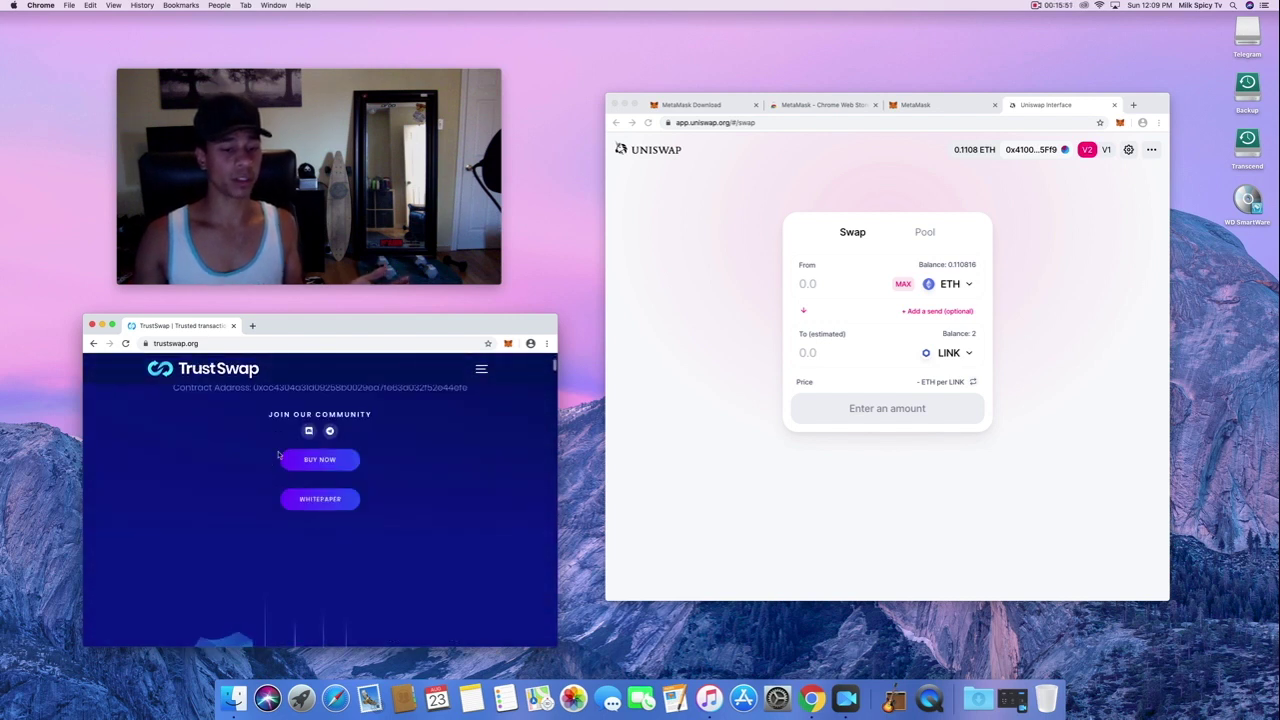
{"action": "left_click", "coordinate": [321, 460]}
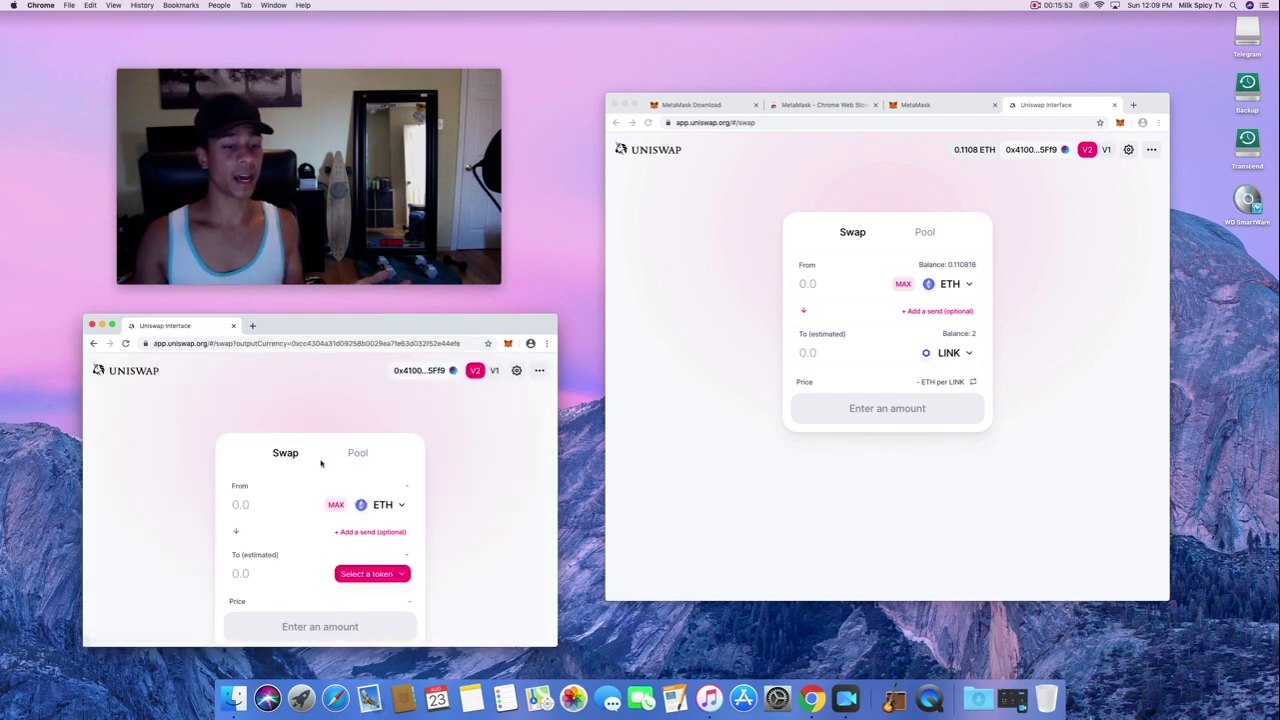
- Accept the TrustSwap (SWAP) token import warning and enter 30 SWAP to receive for ETH
{"action": "scroll", "coordinate": [321, 462], "scroll_direction": "down", "scroll_amount": 2}
{"action": "scroll", "coordinate": [321, 462], "scroll_direction": "up", "scroll_amount": 3}
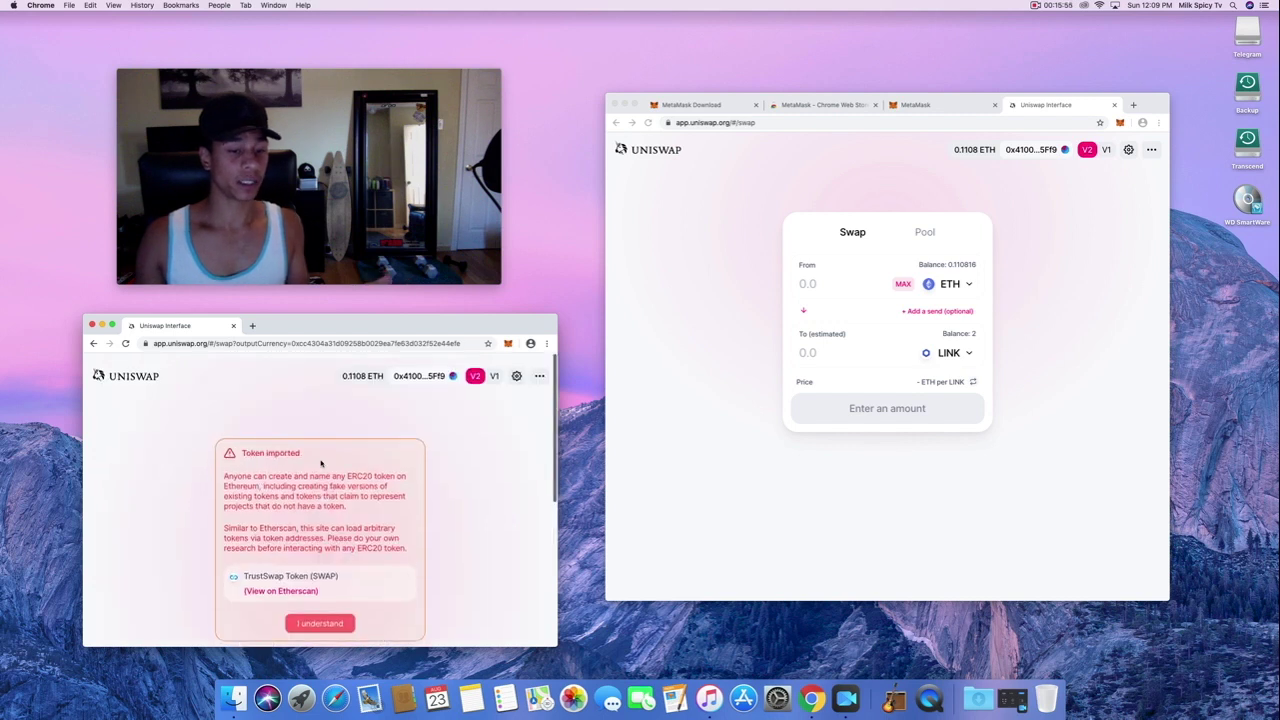
{"action": "scroll", "coordinate": [321, 462], "scroll_direction": "down", "scroll_amount": 5}
{"action": "scroll", "coordinate": [503, 384], "scroll_direction": "up", "scroll_amount": 5}
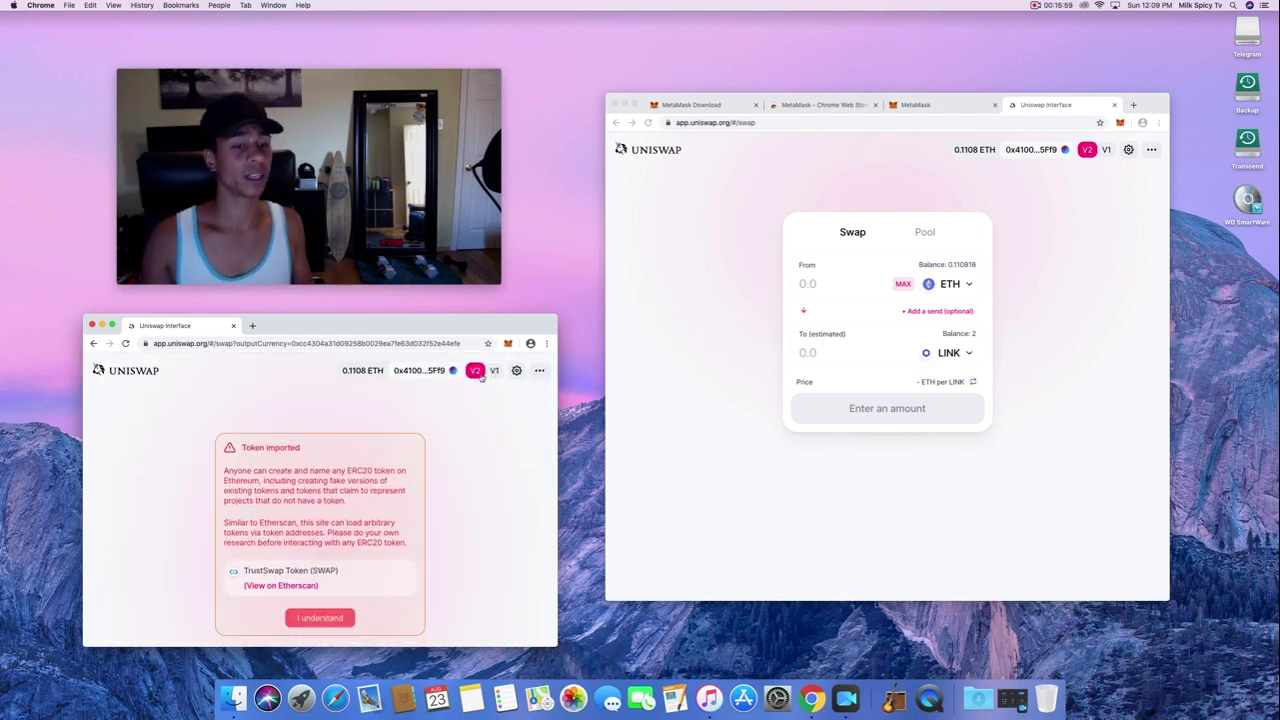
{"action": "scroll", "coordinate": [460, 449], "scroll_direction": "down", "scroll_amount": 2}
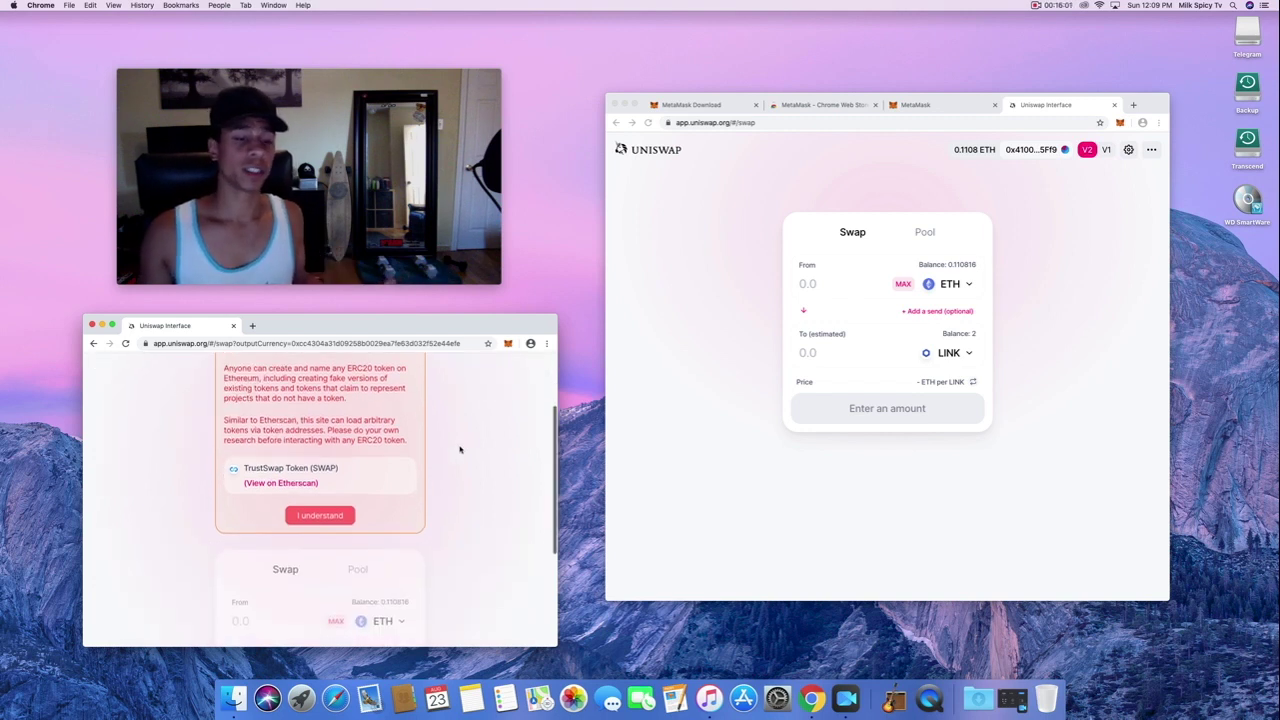
{"action": "scroll", "coordinate": [260, 456], "scroll_direction": "up", "scroll_amount": 2}
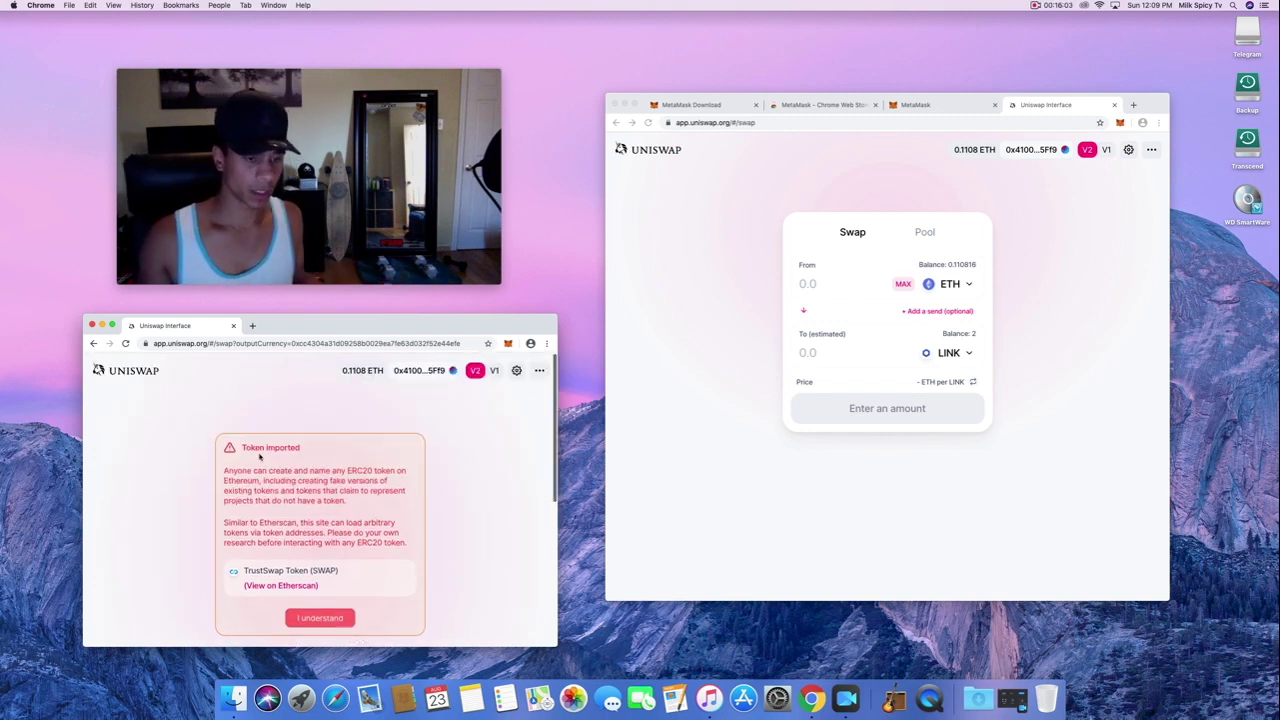
{"action": "scroll", "coordinate": [366, 481], "scroll_direction": "down", "scroll_amount": 2}
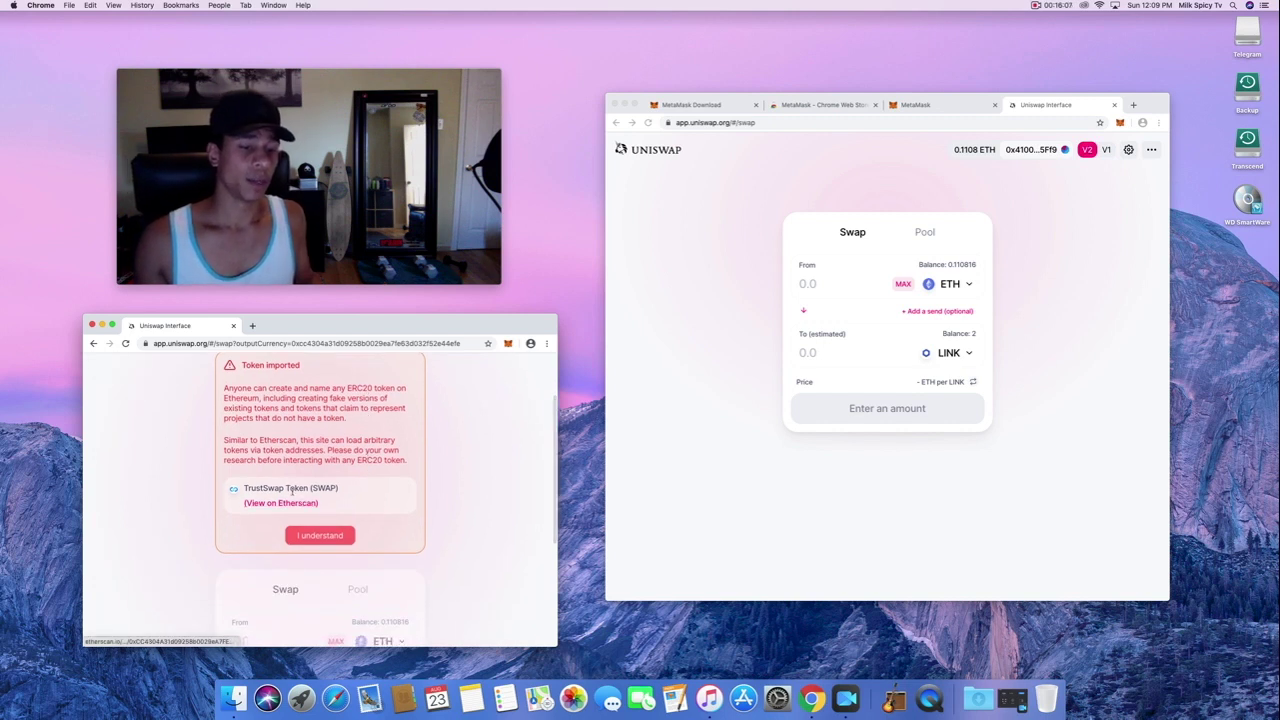
{"action": "left_click", "coordinate": [298, 535]}
{"action": "scroll", "coordinate": [404, 462], "scroll_direction": "down", "scroll_amount": 1}
{"action": "scroll", "coordinate": [404, 462], "scroll_direction": "down", "scroll_amount": 1}
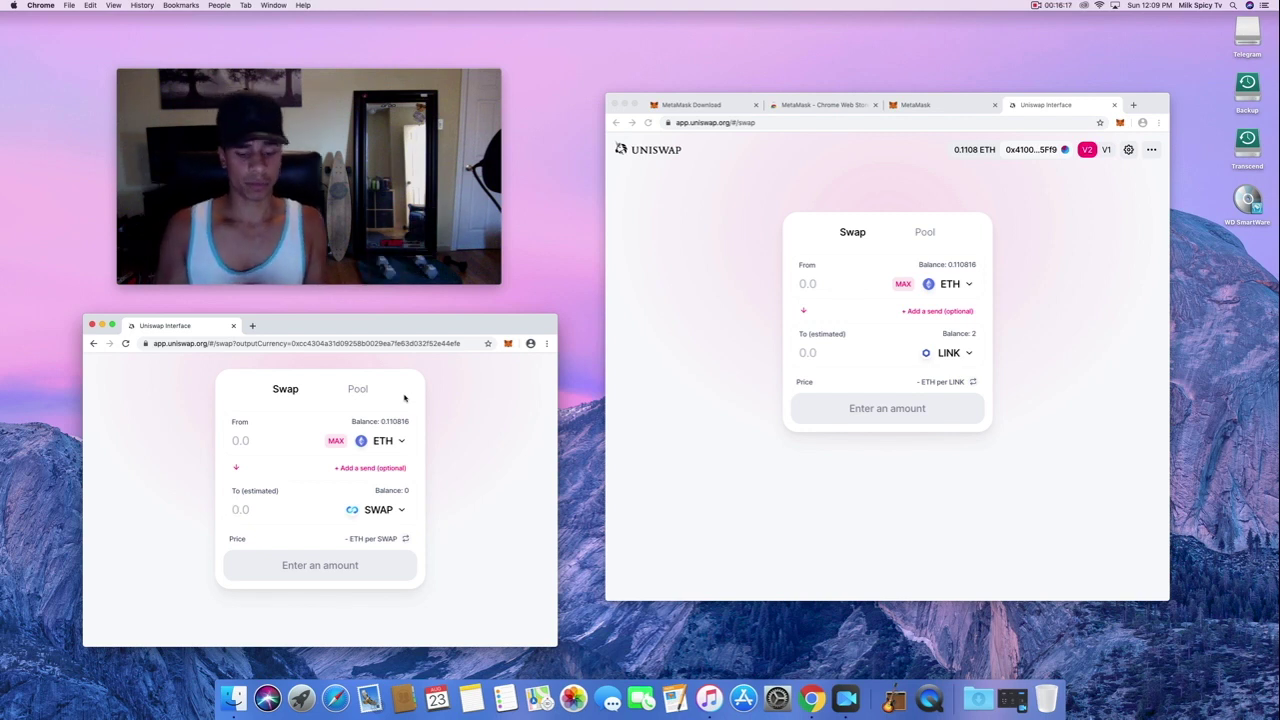
{"action": "type", "text": "30"}
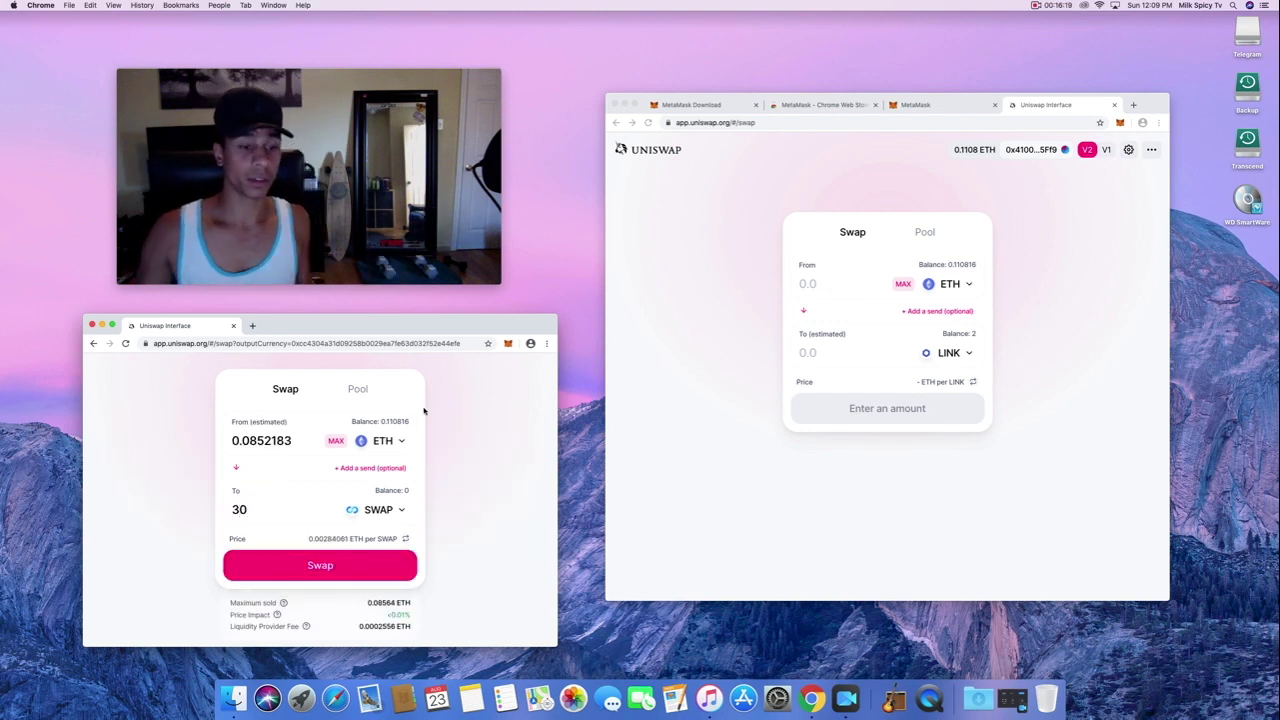
- Confirm the ETH-for-30 SWAP swap in MetaMask using the Fast gas fee of 0.017148 ETH
{"action": "left_click", "coordinate": [348, 568]}
{"action": "left_click", "coordinate": [381, 580]}
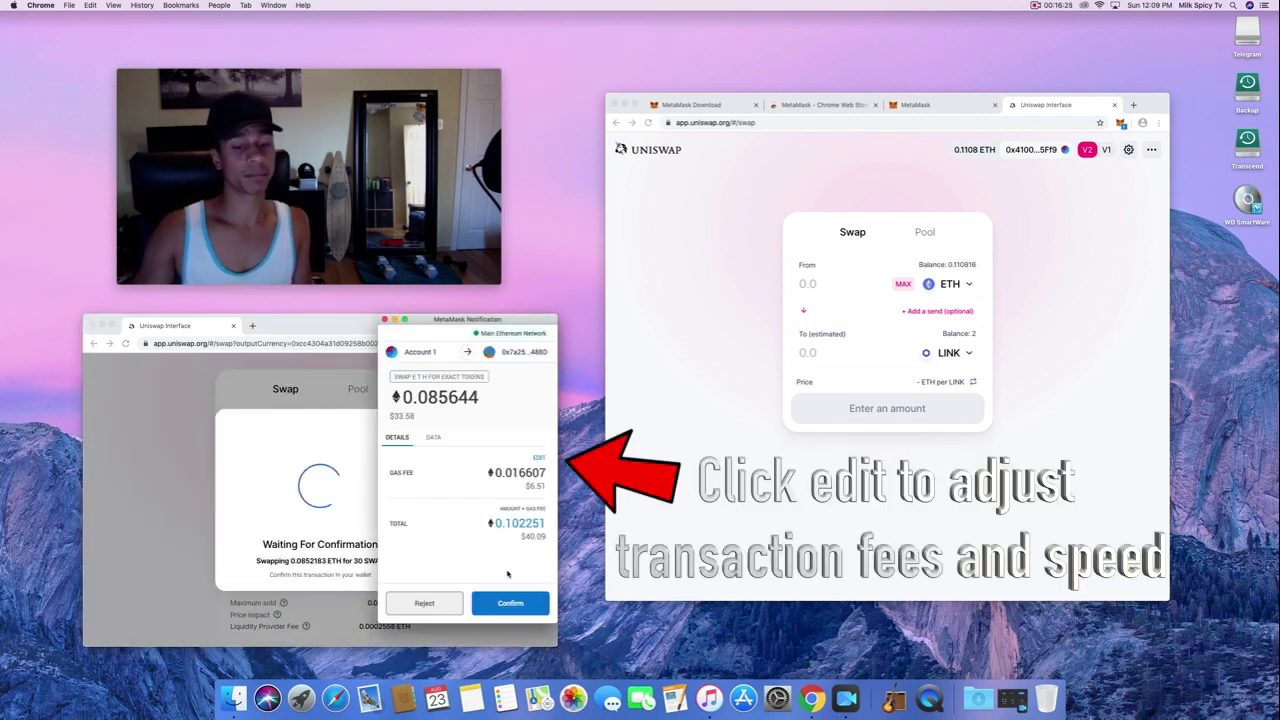
{"action": "left_click", "coordinate": [537, 457]}
{"action": "left_click", "coordinate": [528, 439]}
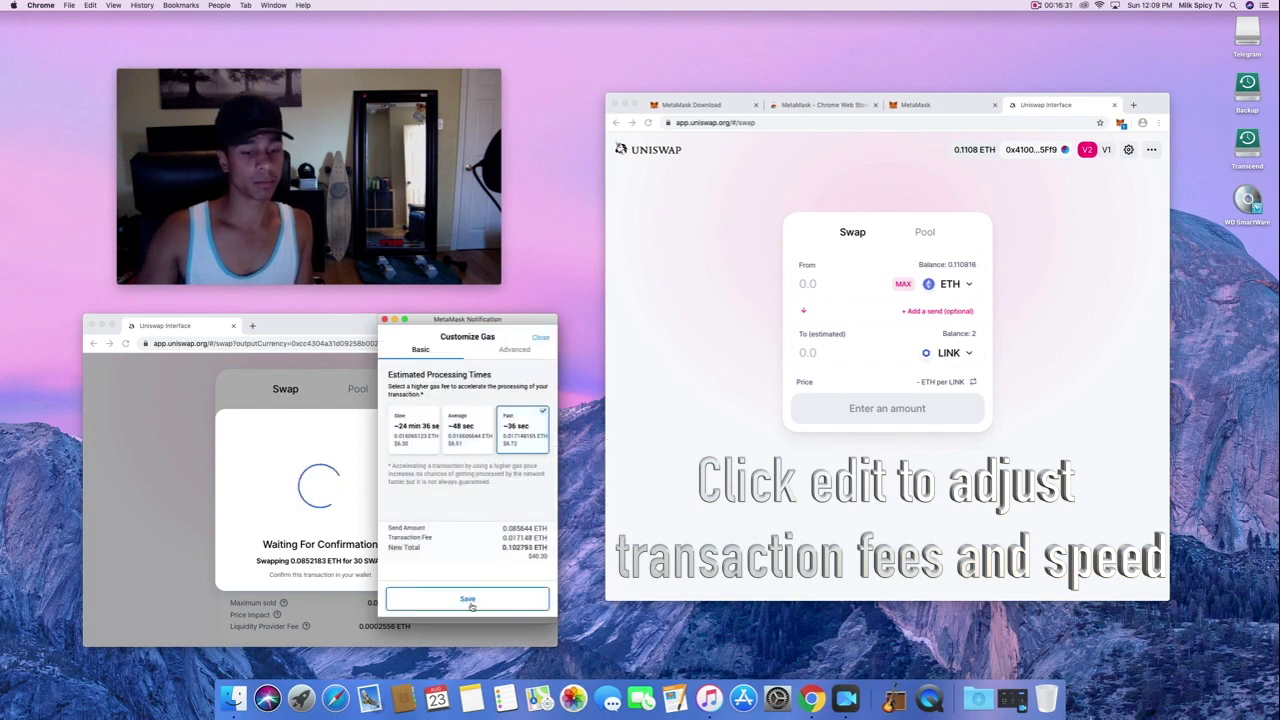
{"action": "left_click", "coordinate": [467, 600]}
{"action": "left_click", "coordinate": [514, 604]}
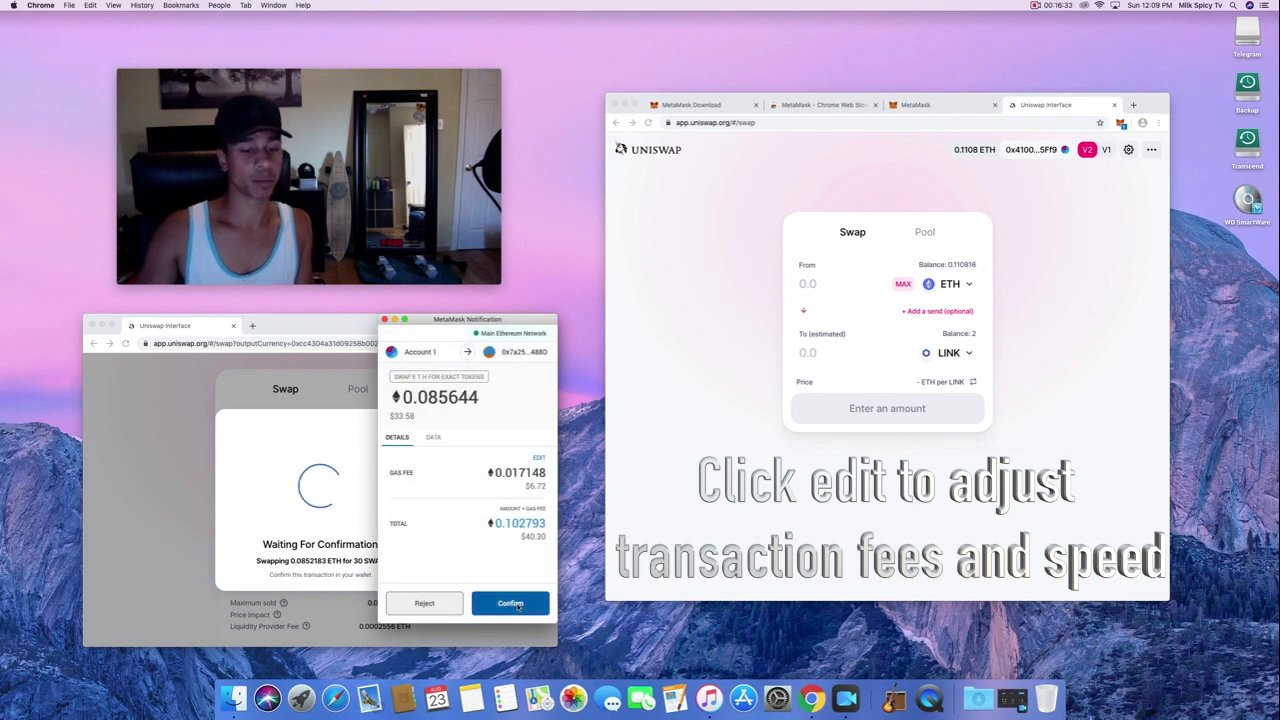
{"action": "left_click", "coordinate": [329, 590]}
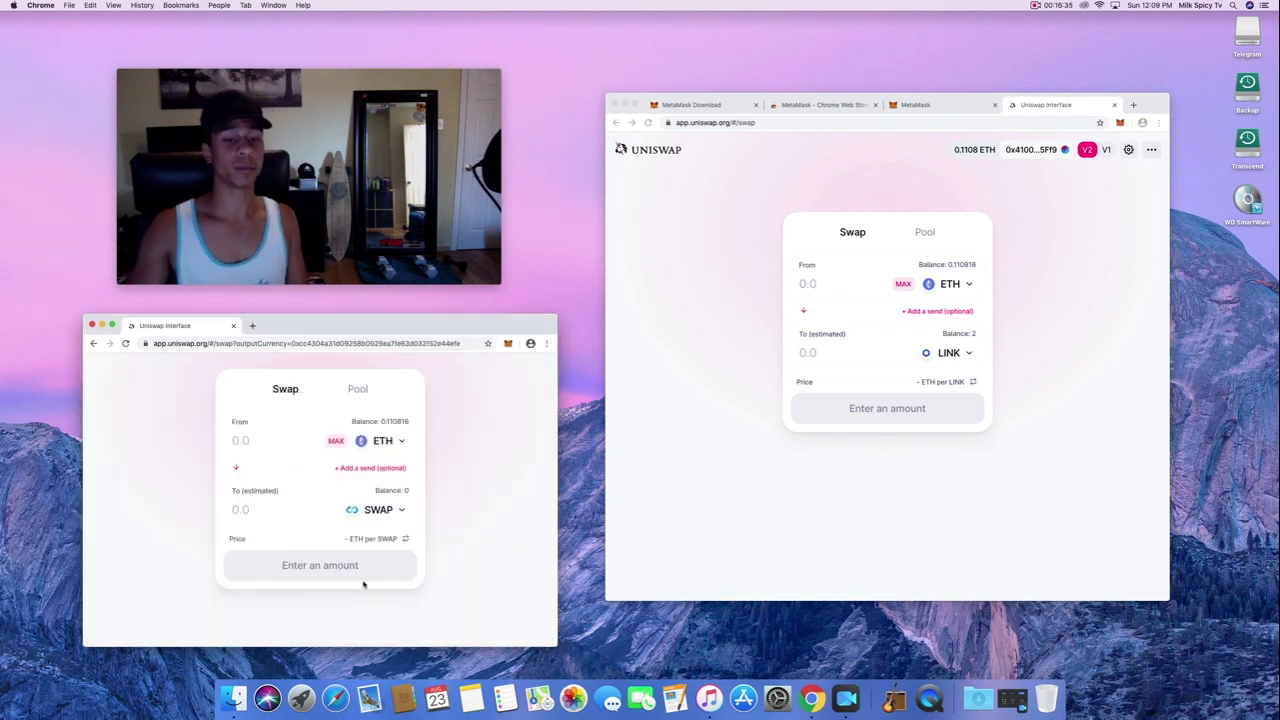
{"action": "scroll", "coordinate": [432, 538], "scroll_direction": "up", "scroll_amount": 2}
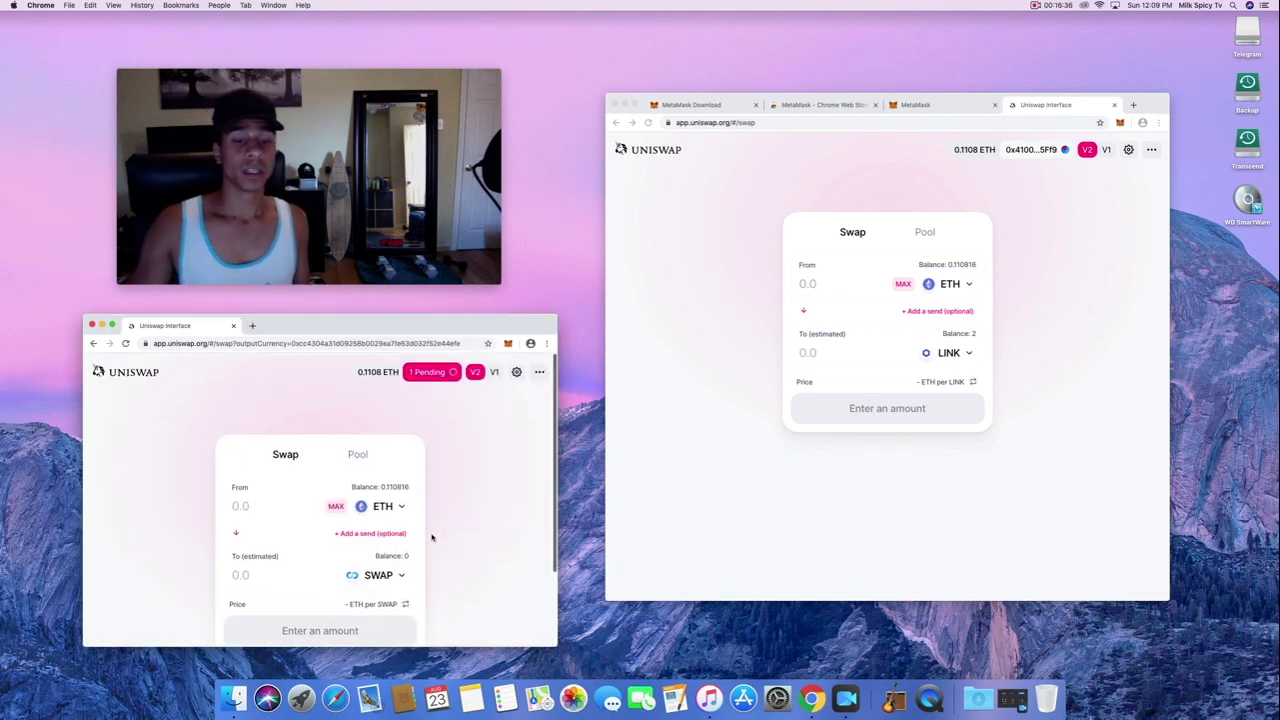
- Check the pending SWAP purchase, then open MetaMask in the other window showing 0.1108 ETH and 2 LINK
{"action": "left_click", "coordinate": [432, 370]}
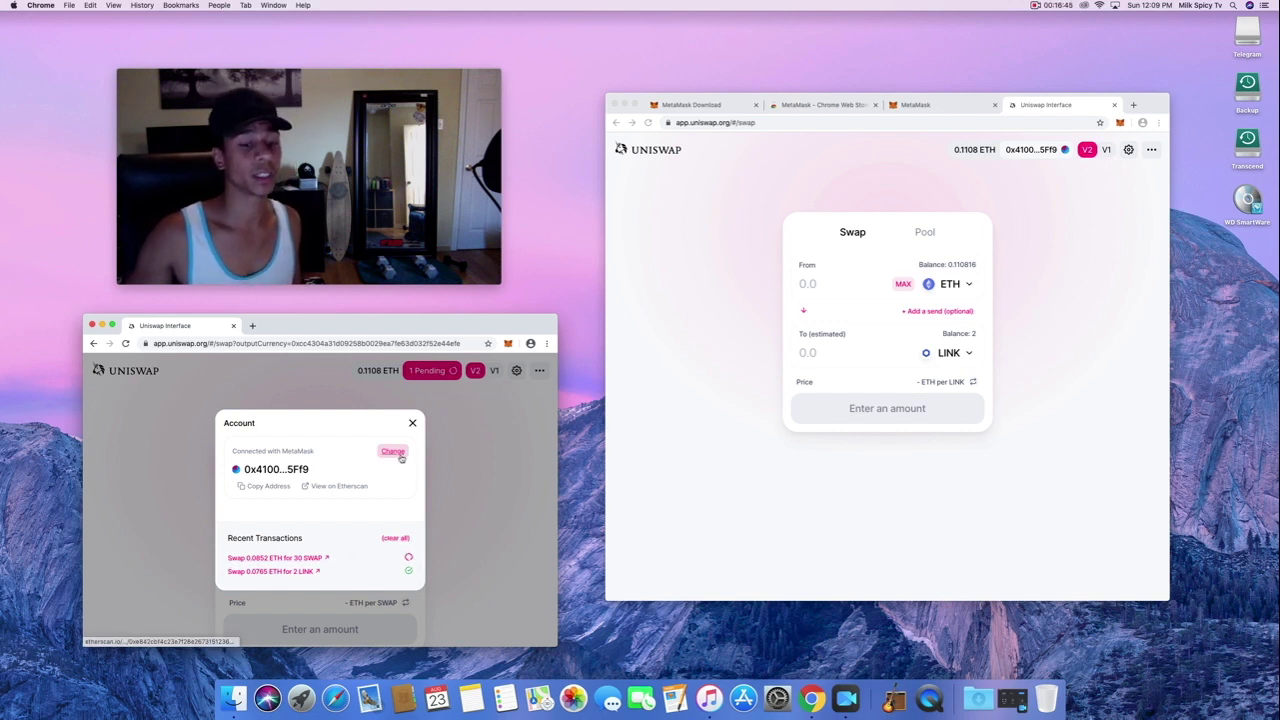
{"action": "left_click", "coordinate": [411, 424]}
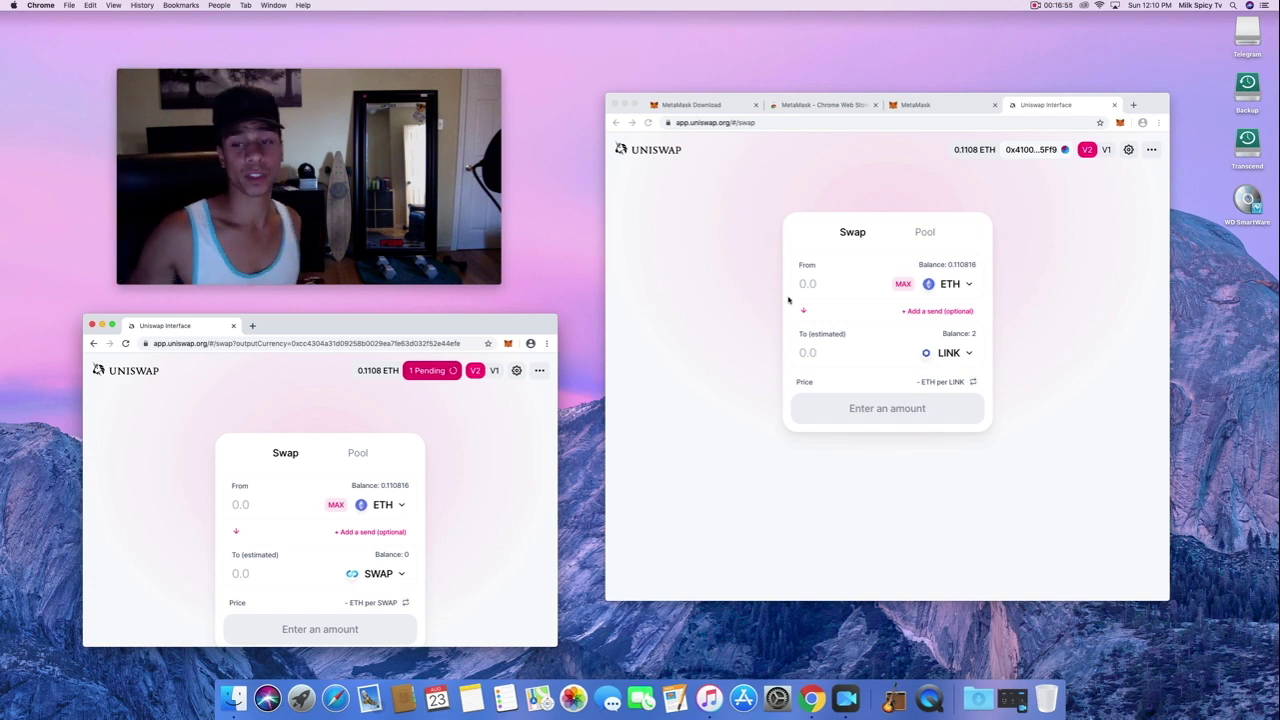
{"action": "left_click", "coordinate": [1120, 122]}
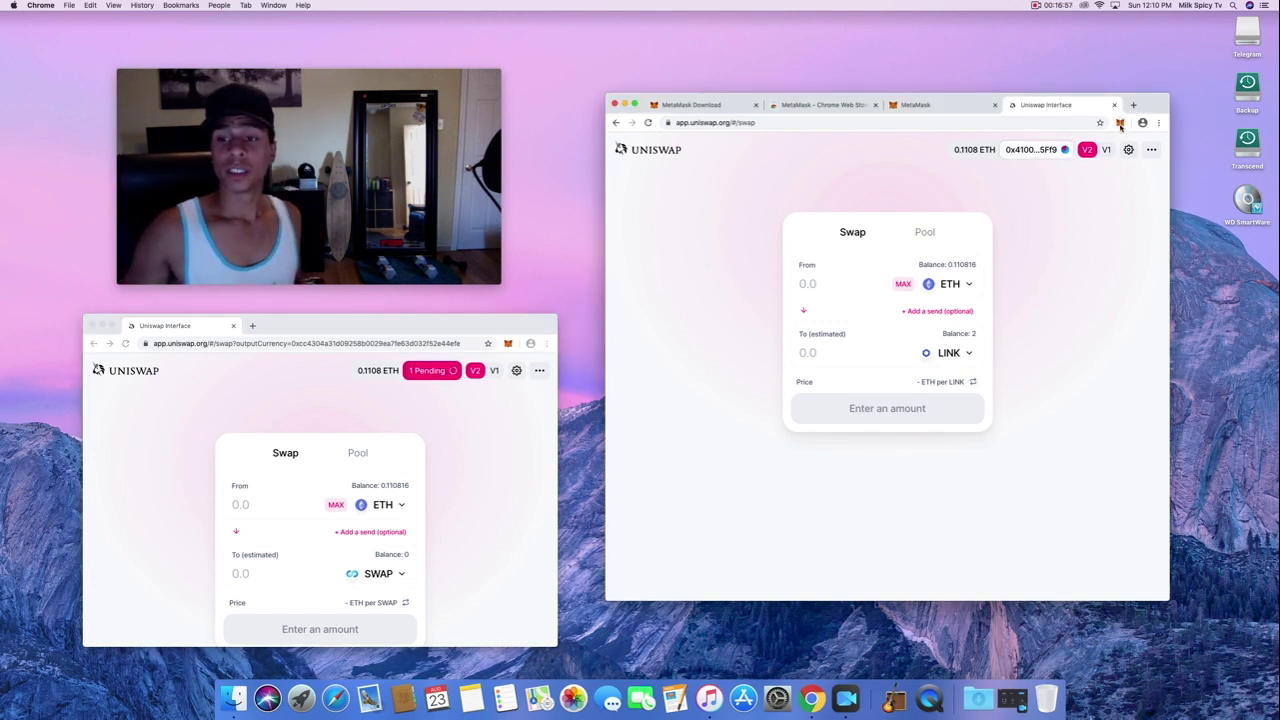
{"action": "left_click", "coordinate": [1120, 122]}
{"action": "scroll", "coordinate": [1031, 268], "scroll_direction": "down", "scroll_amount": 1}
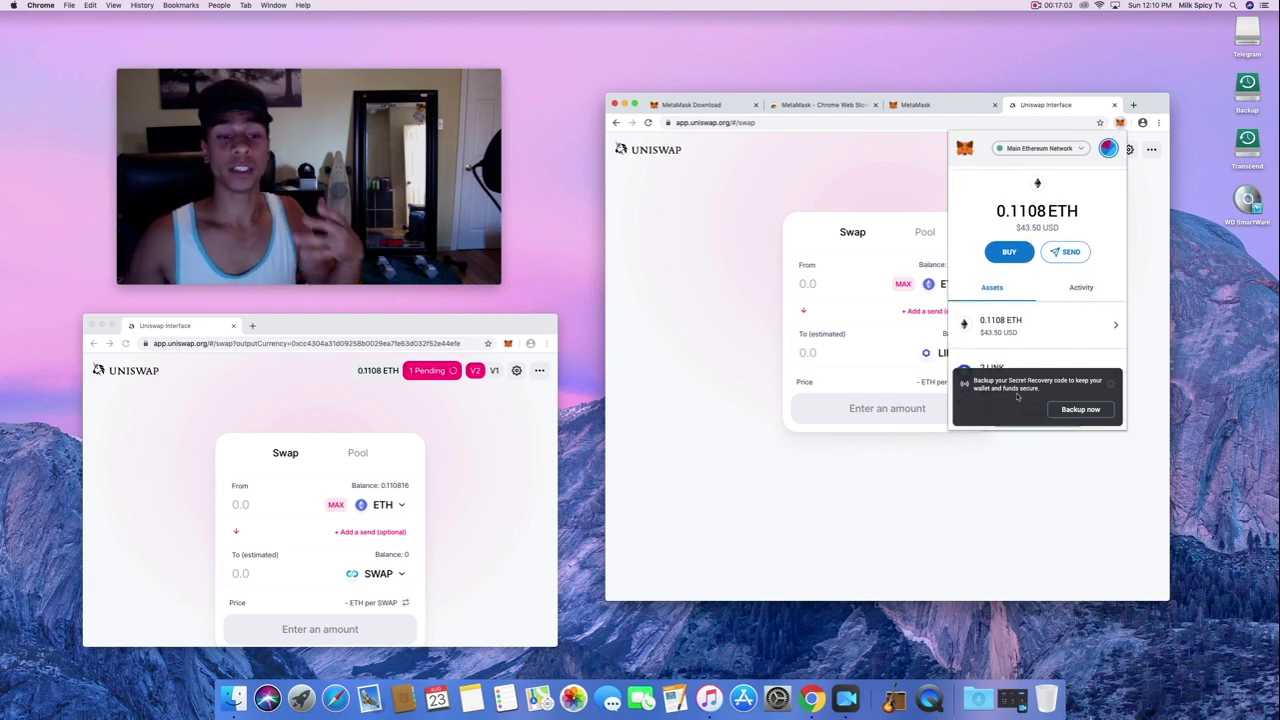
- View the confirmed SWAP swap on Etherscan from the full-page wallet, then close that tab
{"action": "left_click", "coordinate": [931, 106]}
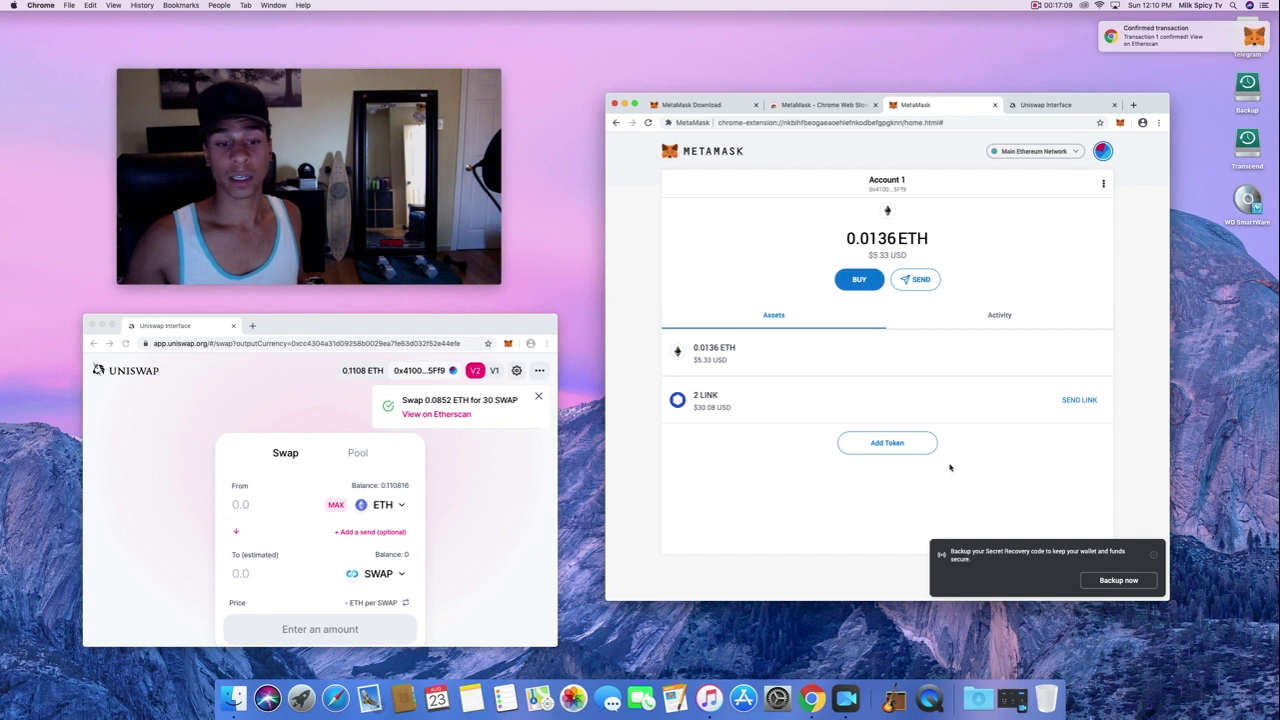
{"action": "mouse_move", "coordinate": [1229, 23]}
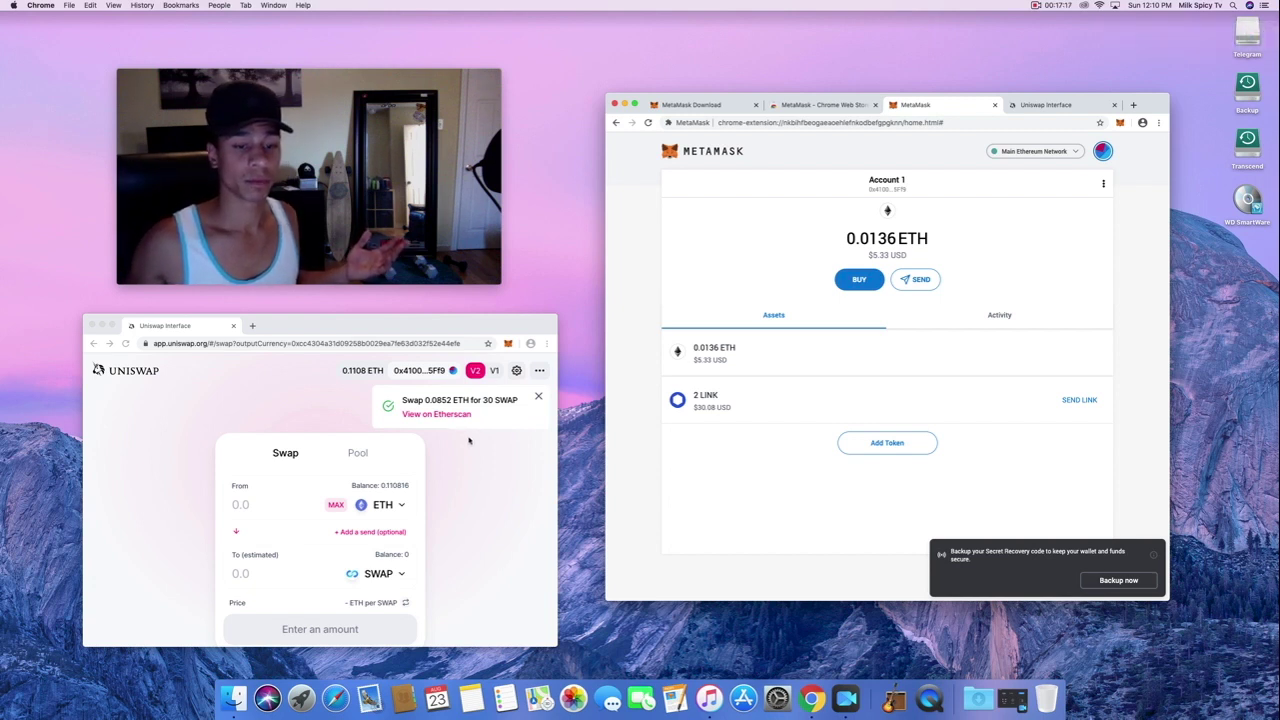
{"action": "left_click", "coordinate": [436, 414]}
{"action": "scroll", "coordinate": [430, 434], "scroll_direction": "up", "scroll_amount": 5}
{"action": "key", "text": "super+w"}
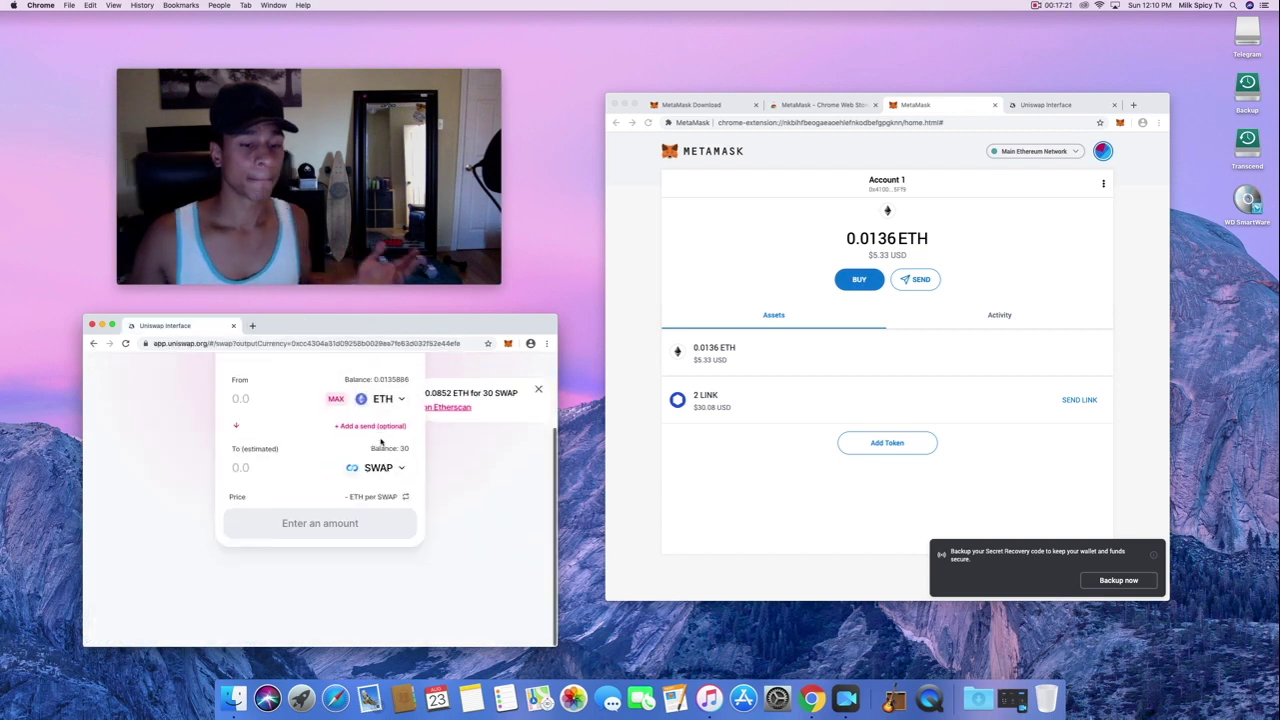
{"action": "scroll", "coordinate": [380, 441], "scroll_direction": "up", "scroll_amount": 2}
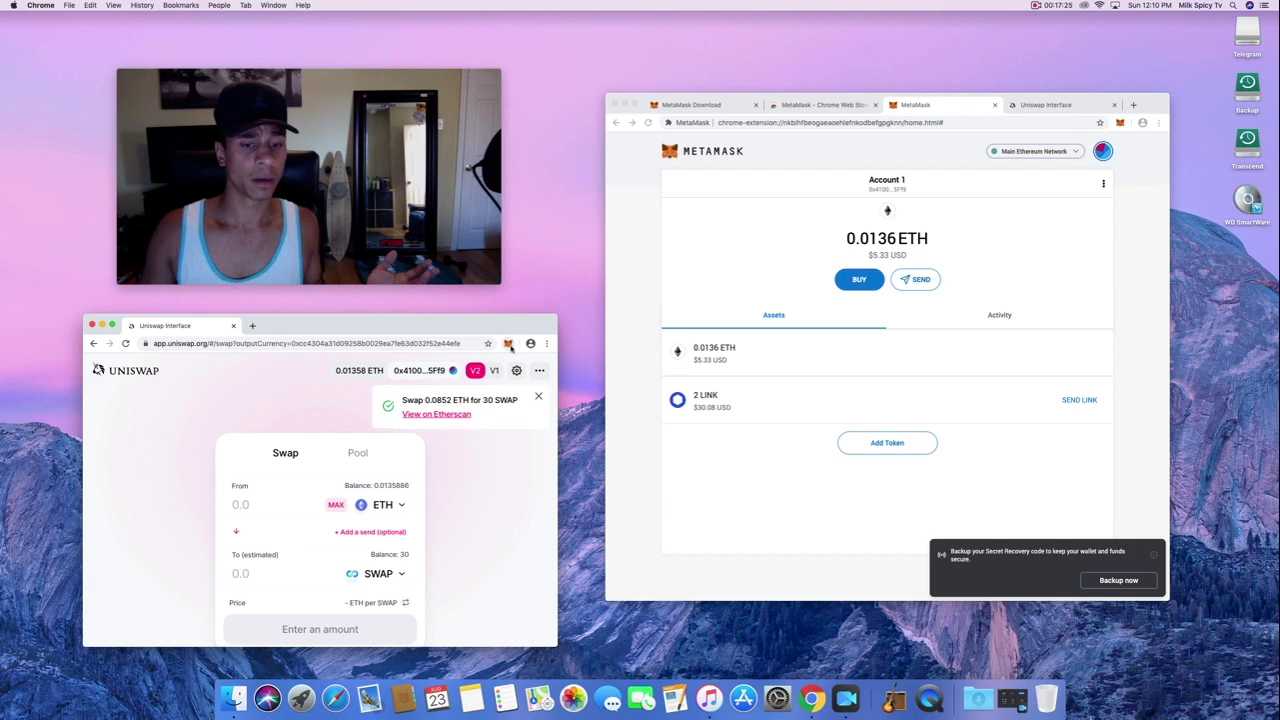
- Check the connected account in Uniswap's wallet popup, then bring the MetaMask window forward
{"action": "left_click", "coordinate": [508, 344]}
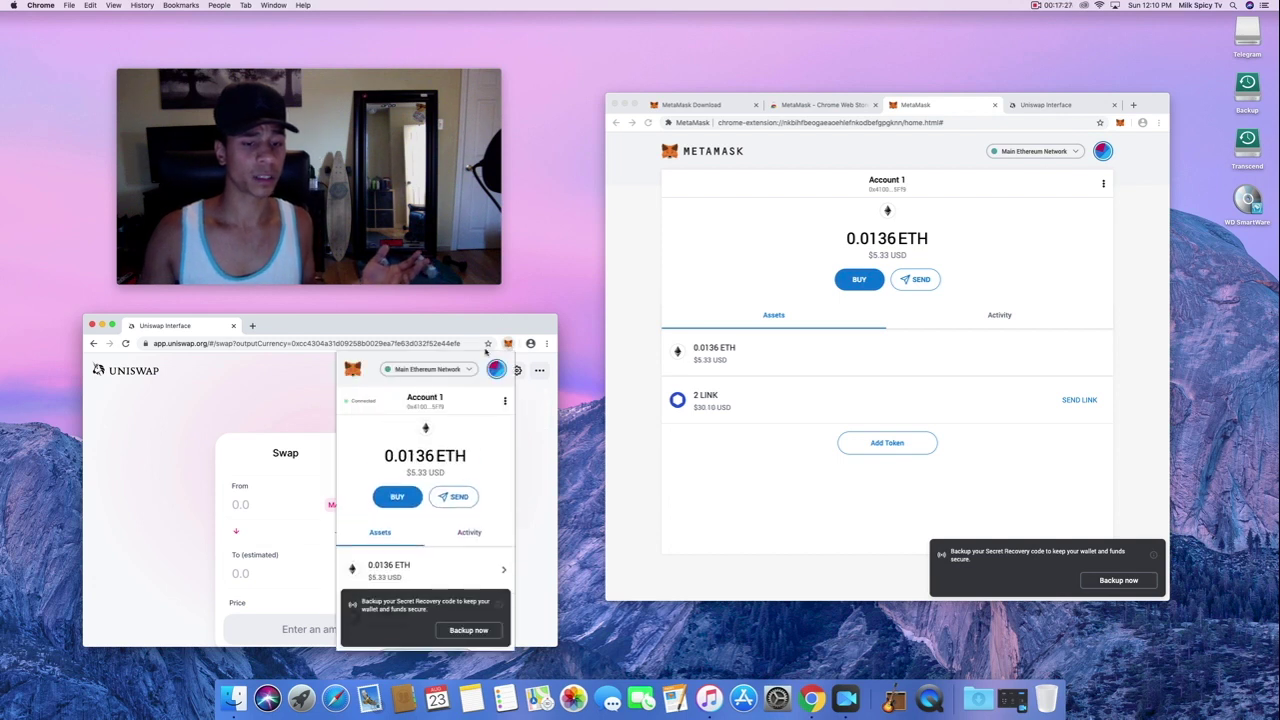
{"action": "scroll", "coordinate": [778, 366], "scroll_direction": "down", "scroll_amount": 1}
{"action": "scroll", "coordinate": [778, 366], "scroll_direction": "up", "scroll_amount": 1}
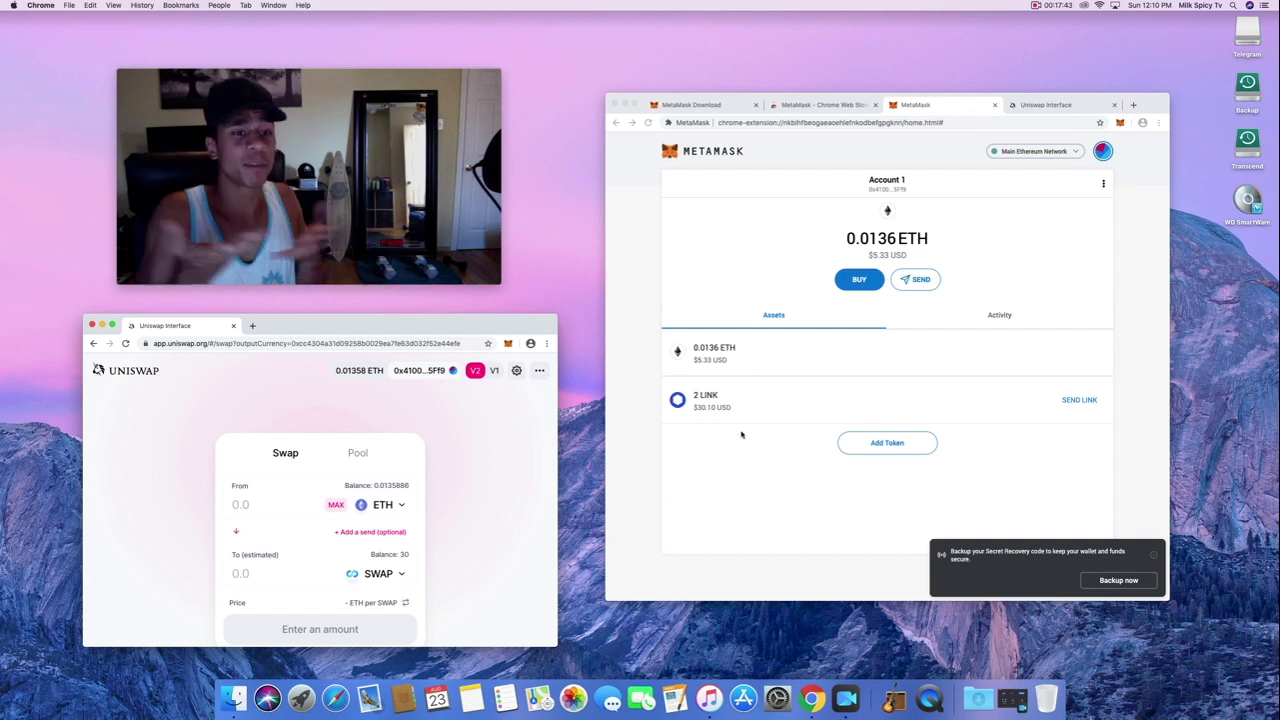
{"action": "left_click", "coordinate": [754, 456]}
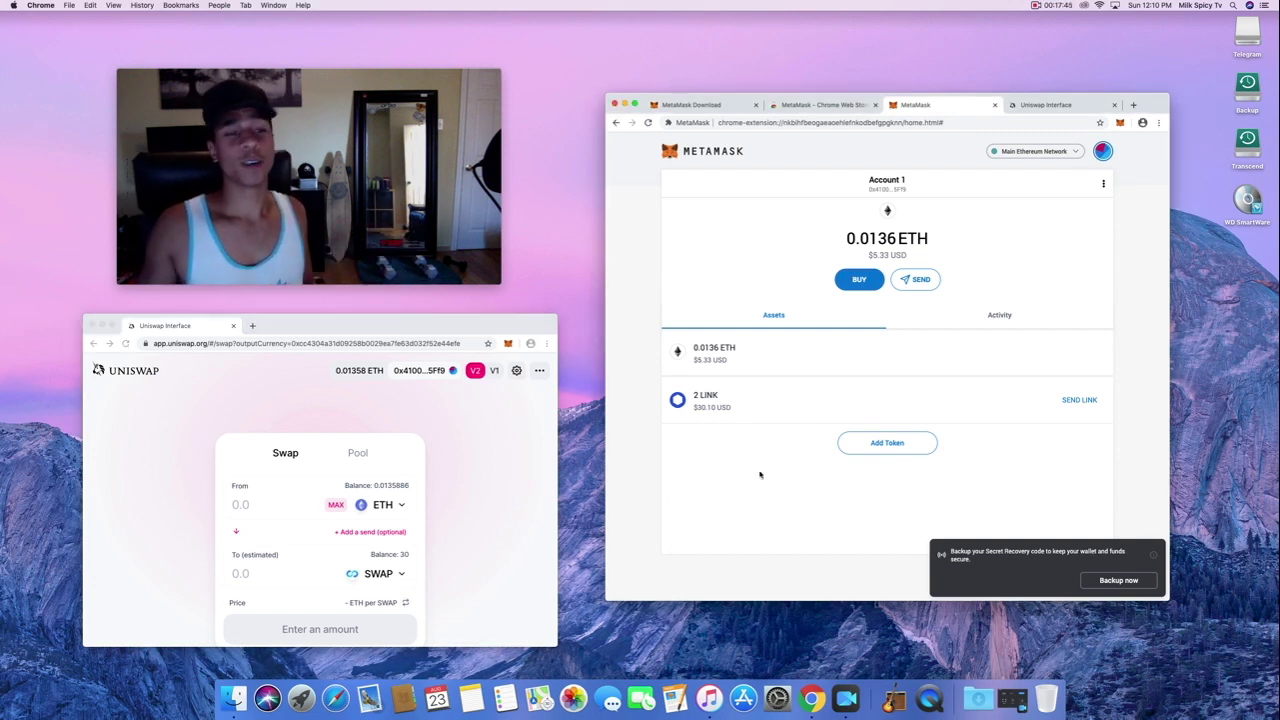
- Open MetaMask's Custom Token form, then return to the trustswap.org page
{"action": "left_click", "coordinate": [890, 447]}
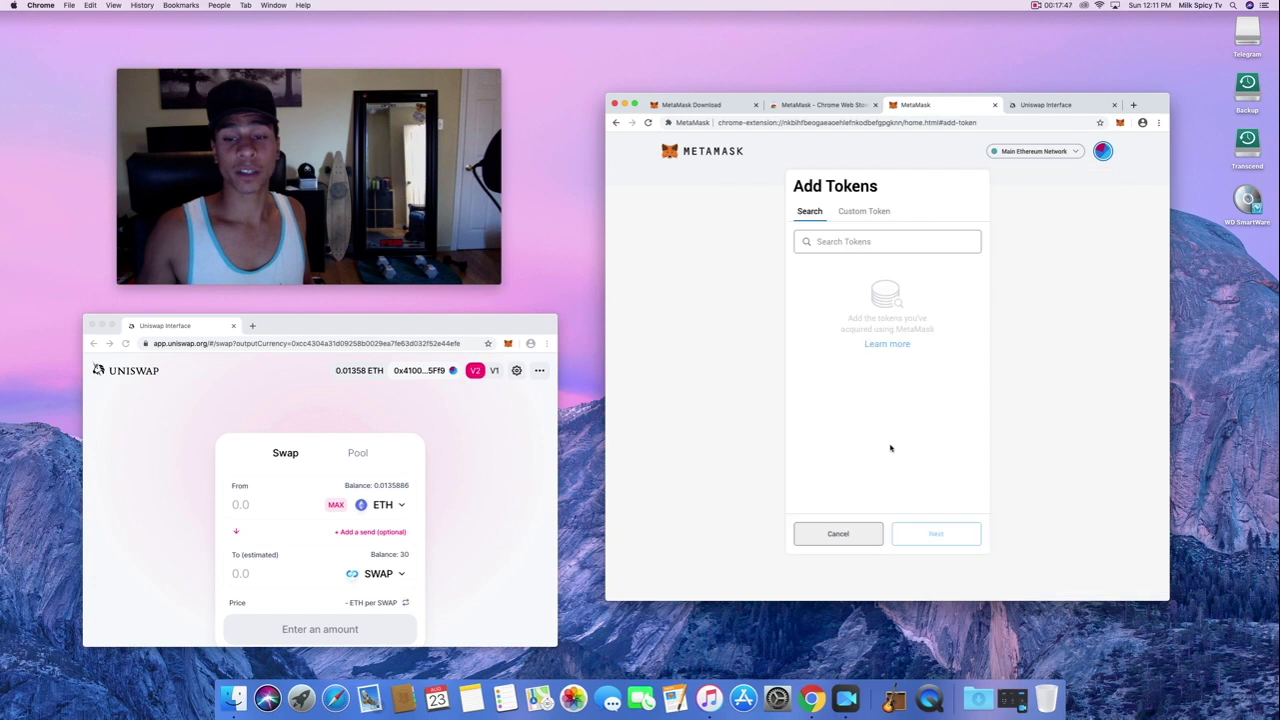
{"action": "left_click", "coordinate": [862, 213]}
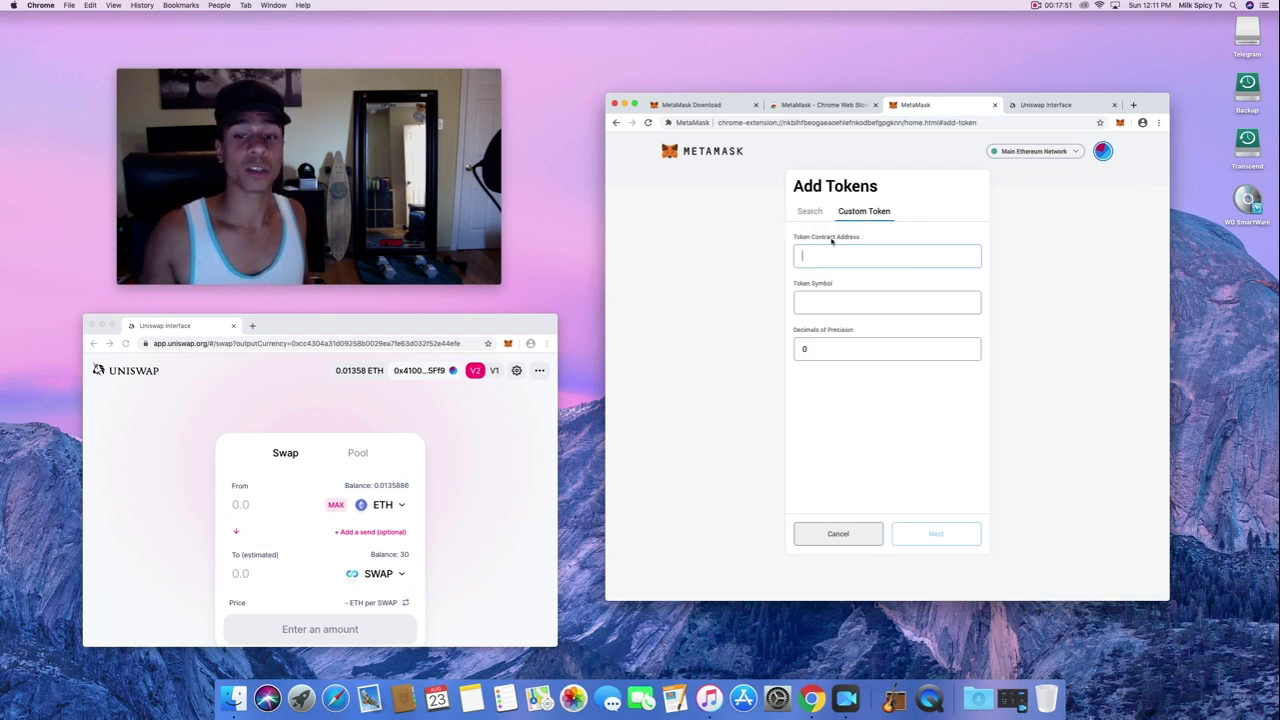
{"action": "left_click", "coordinate": [298, 327]}
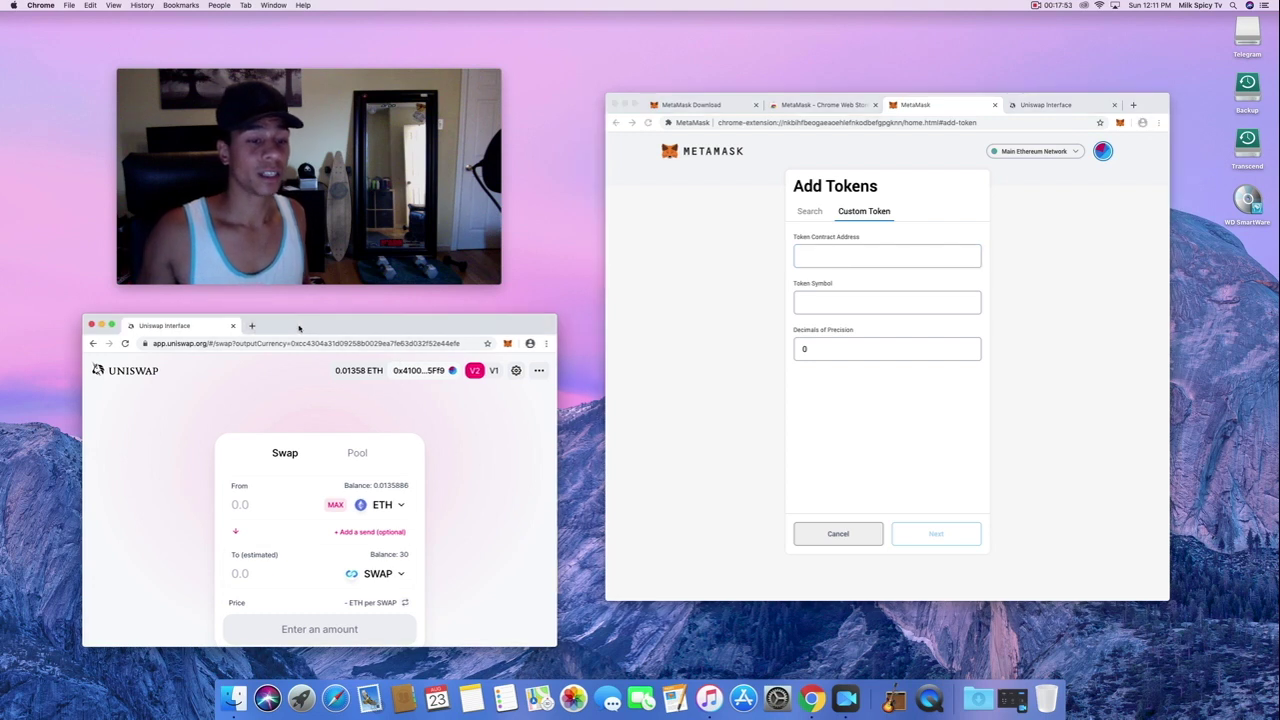
{"action": "left_click", "coordinate": [92, 344]}
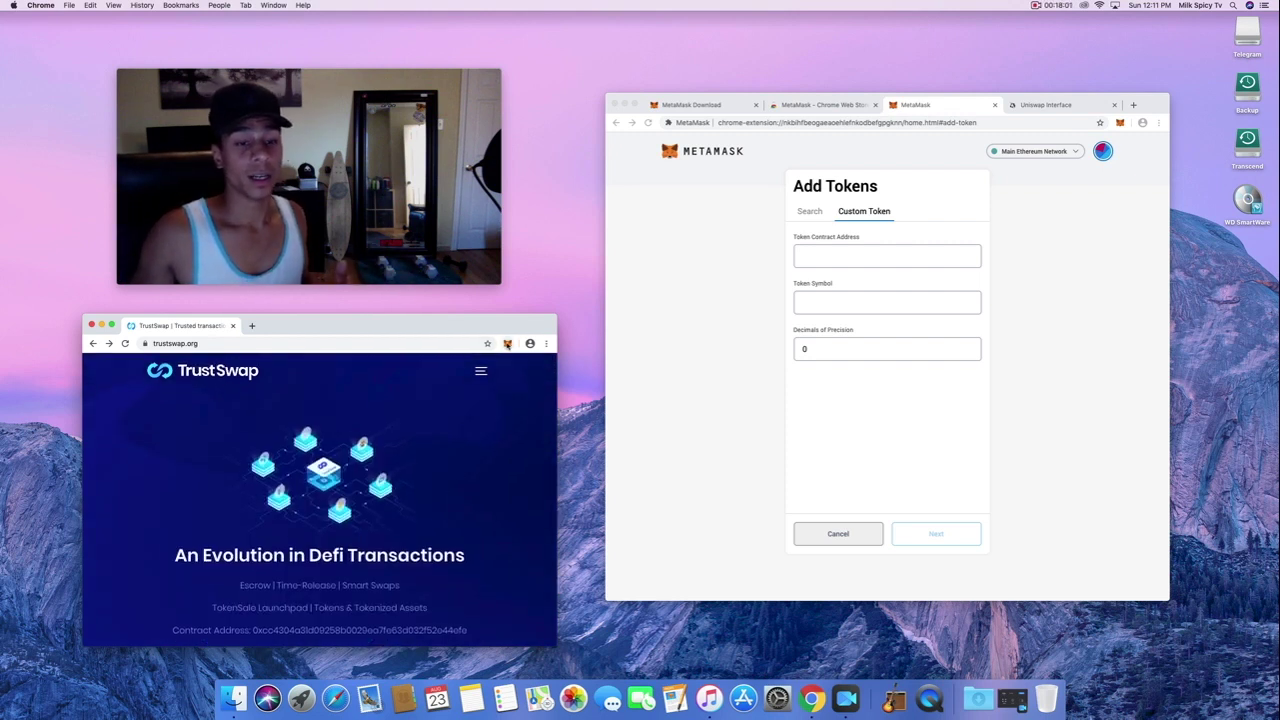
- Copy the SWAP contract address from trustswap.org into Token Contract Address and continue
{"action": "scroll", "coordinate": [295, 451], "scroll_direction": "down", "scroll_amount": 5}
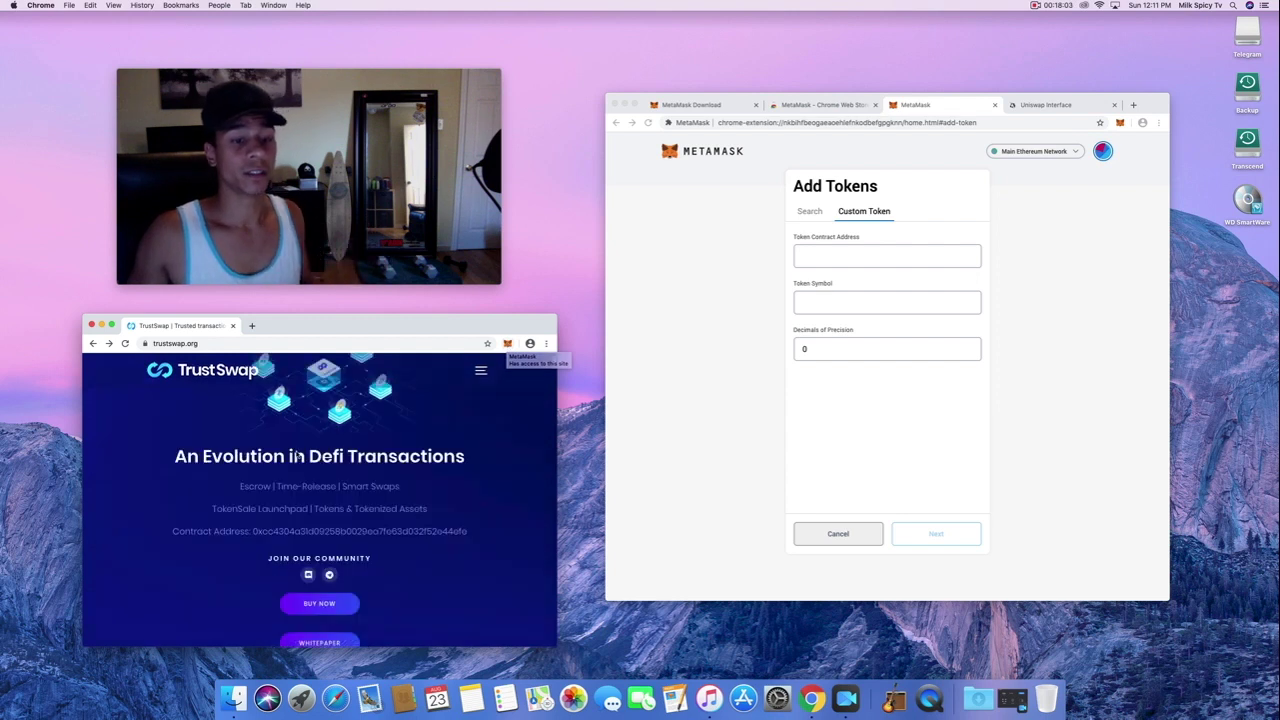
{"action": "scroll", "coordinate": [365, 490], "scroll_direction": "up", "scroll_amount": 3}
{"action": "scroll", "coordinate": [383, 457], "scroll_direction": "down", "scroll_amount": 2}
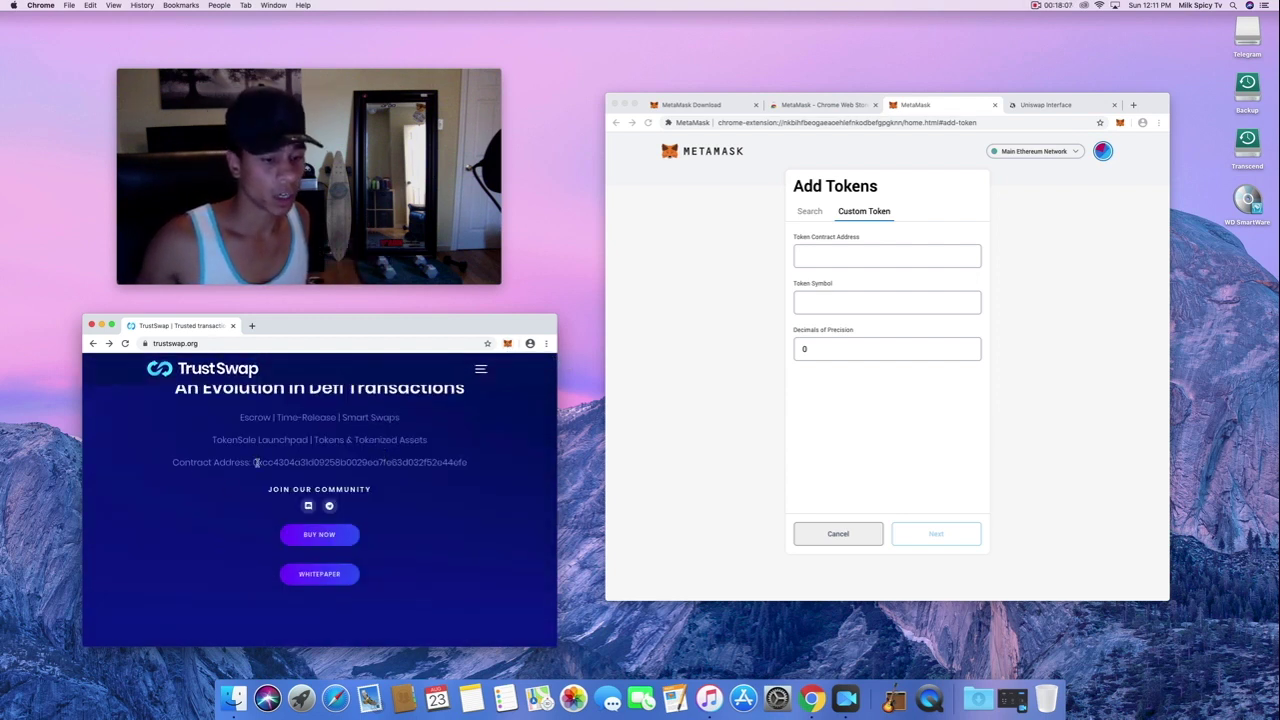
{"action": "left_click_drag", "start_coordinate": [252, 462], "coordinate": [464, 461]}
{"action": "key", "text": "super+c"}
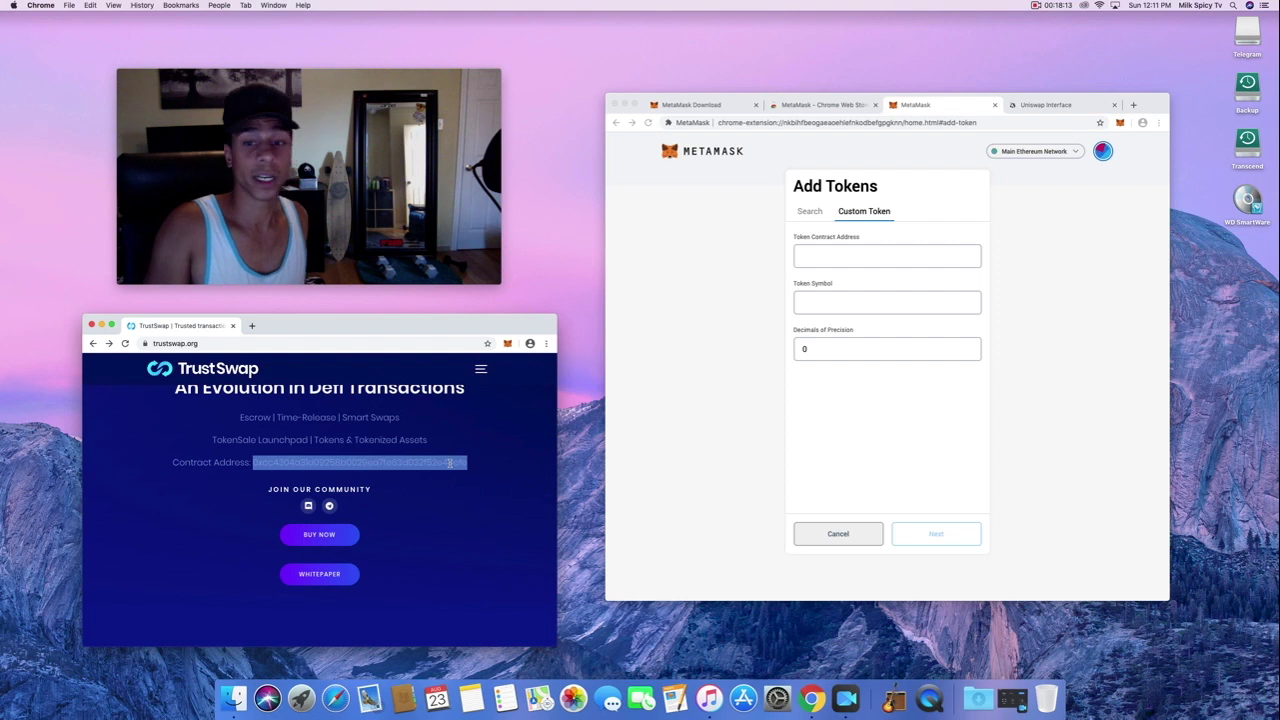
{"action": "left_click", "coordinate": [855, 256]}
{"action": "key", "text": "super+v"}
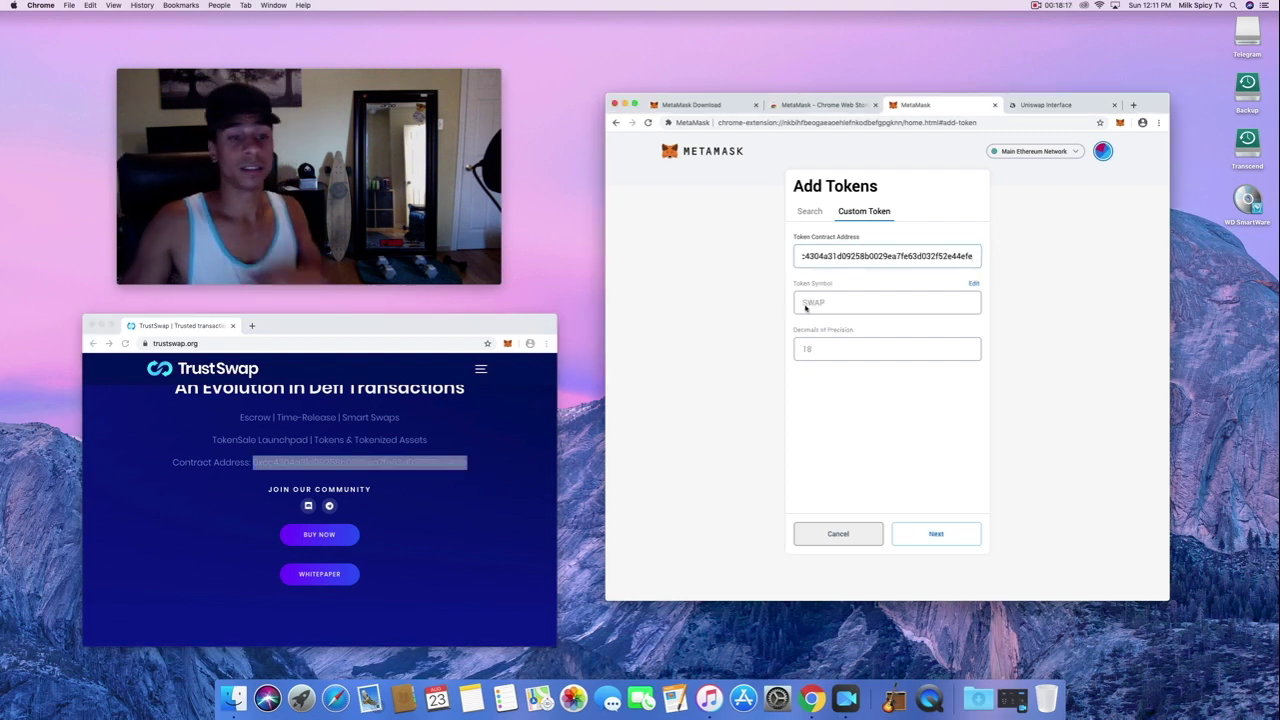
{"action": "left_click", "coordinate": [936, 533]}
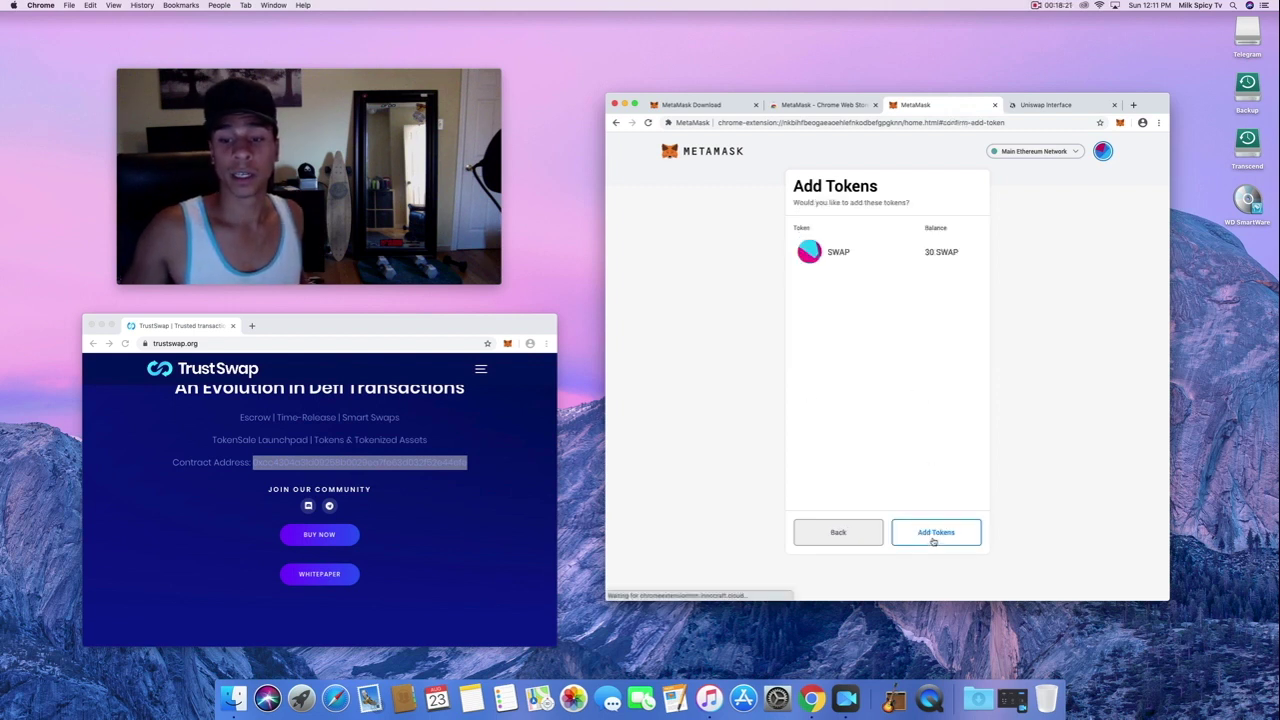
- Add the SWAP token and return to Account 1's assets list showing 30 SWAP
{"action": "left_click", "coordinate": [929, 538]}
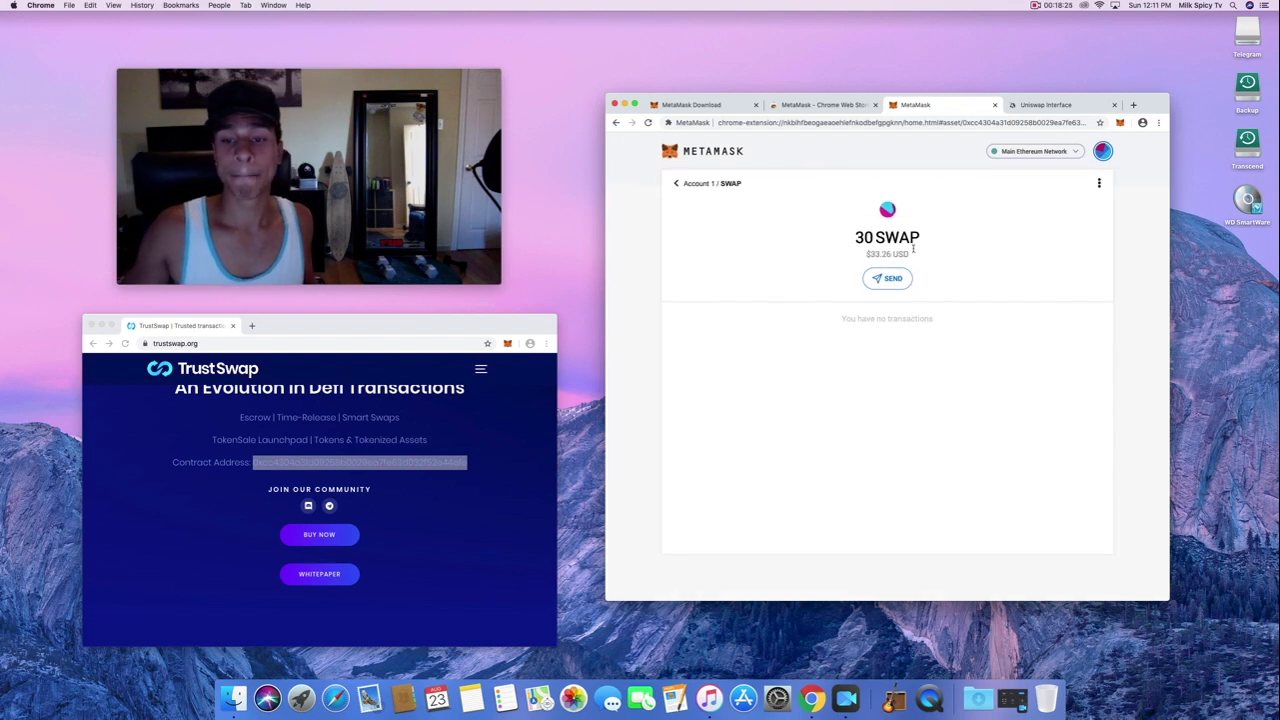
{"action": "left_click", "coordinate": [699, 186]}
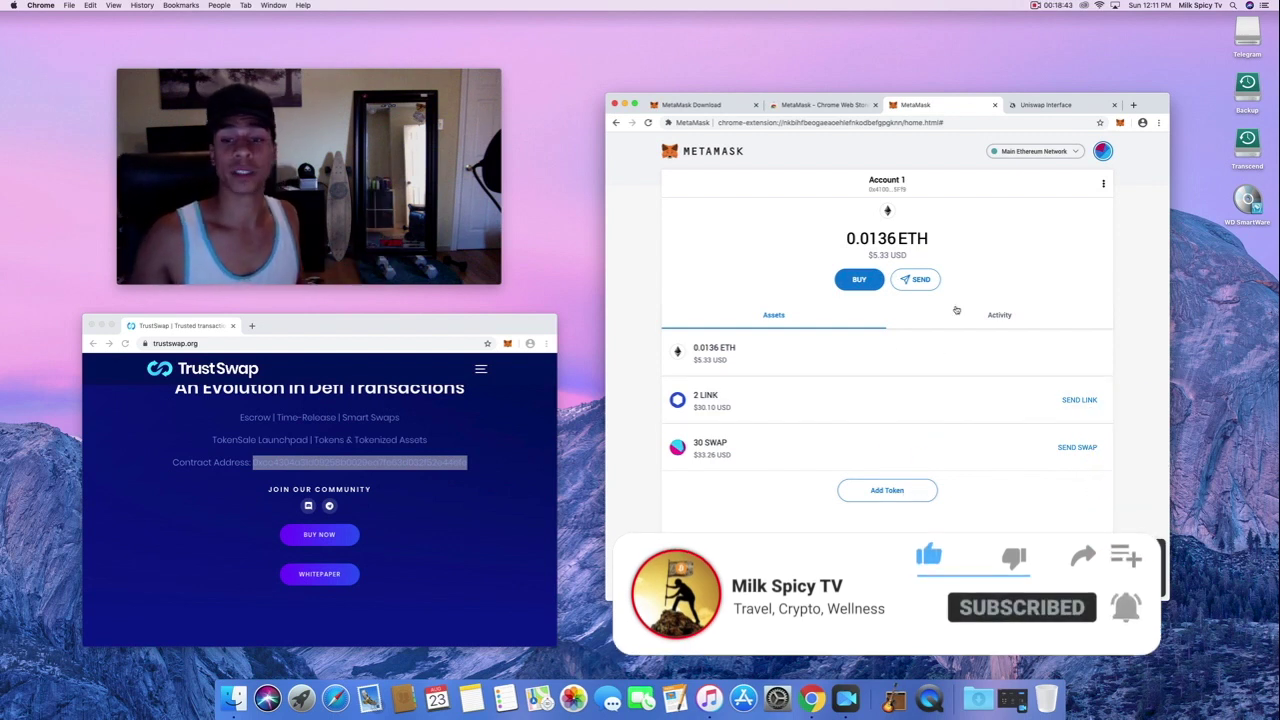
{"action": "left_click", "coordinate": [767, 357]}
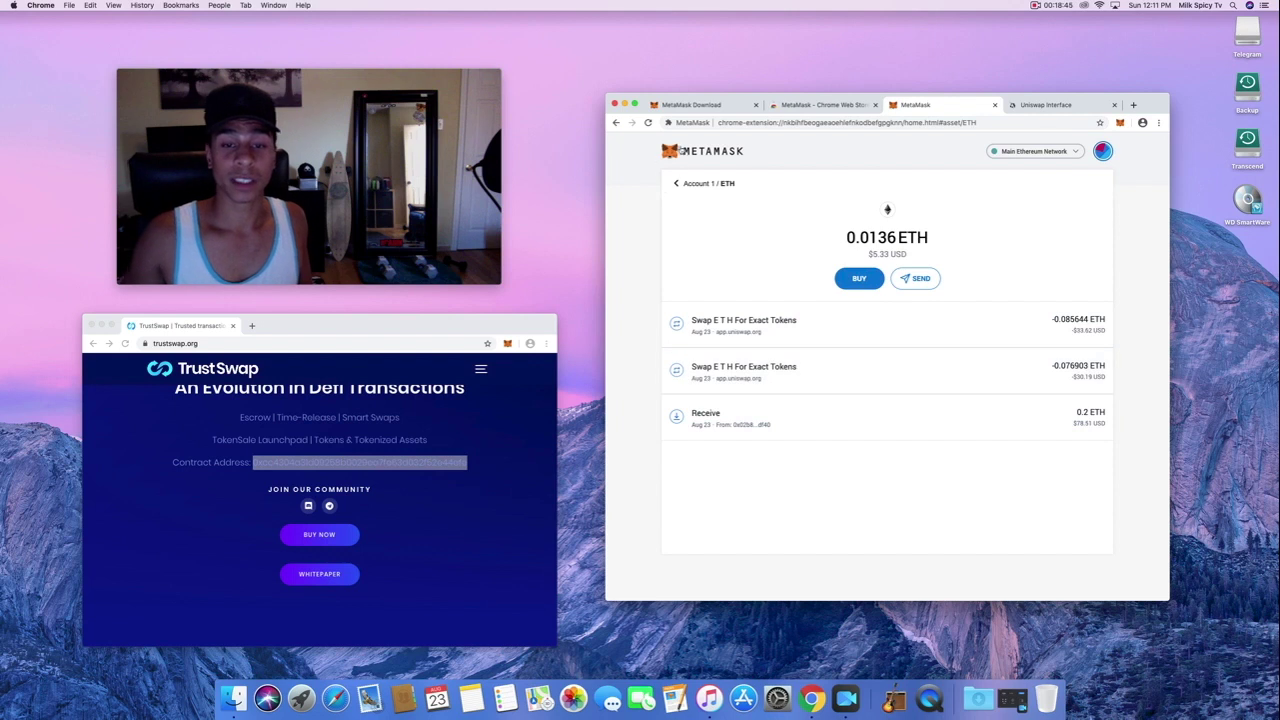
{"action": "left_click", "coordinate": [688, 186]}
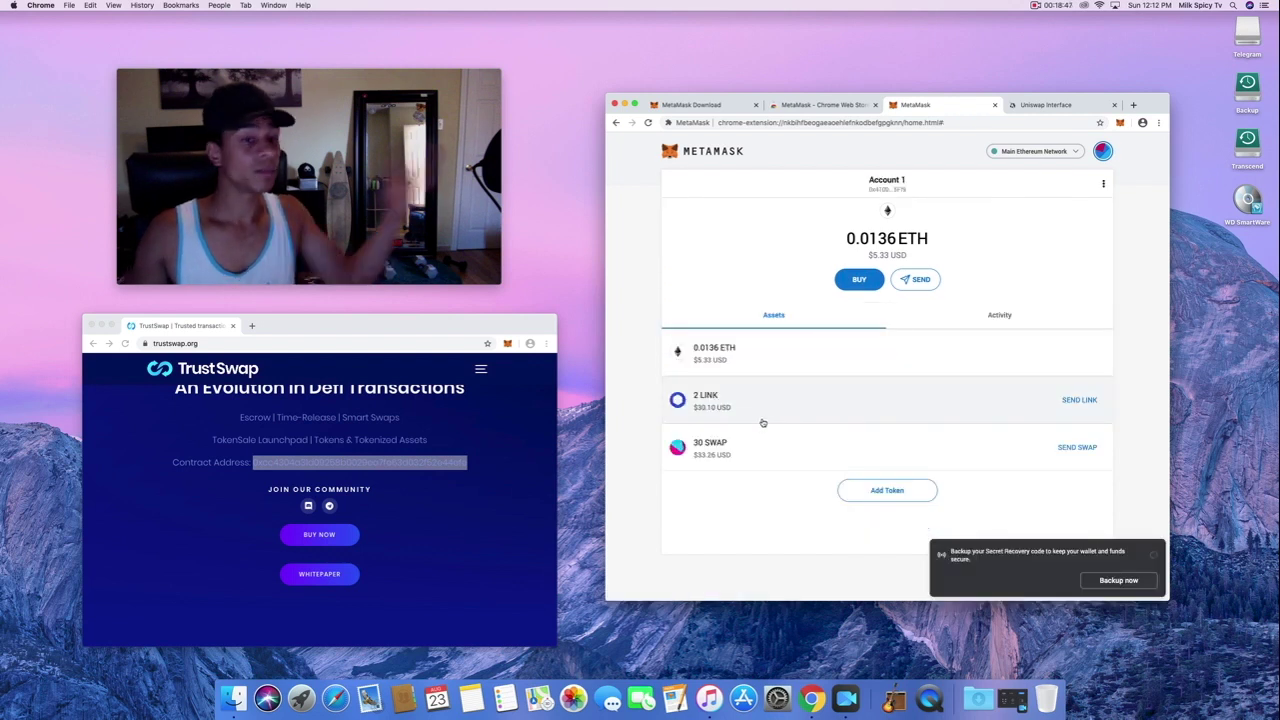
{"action": "left_click", "coordinate": [912, 282]}
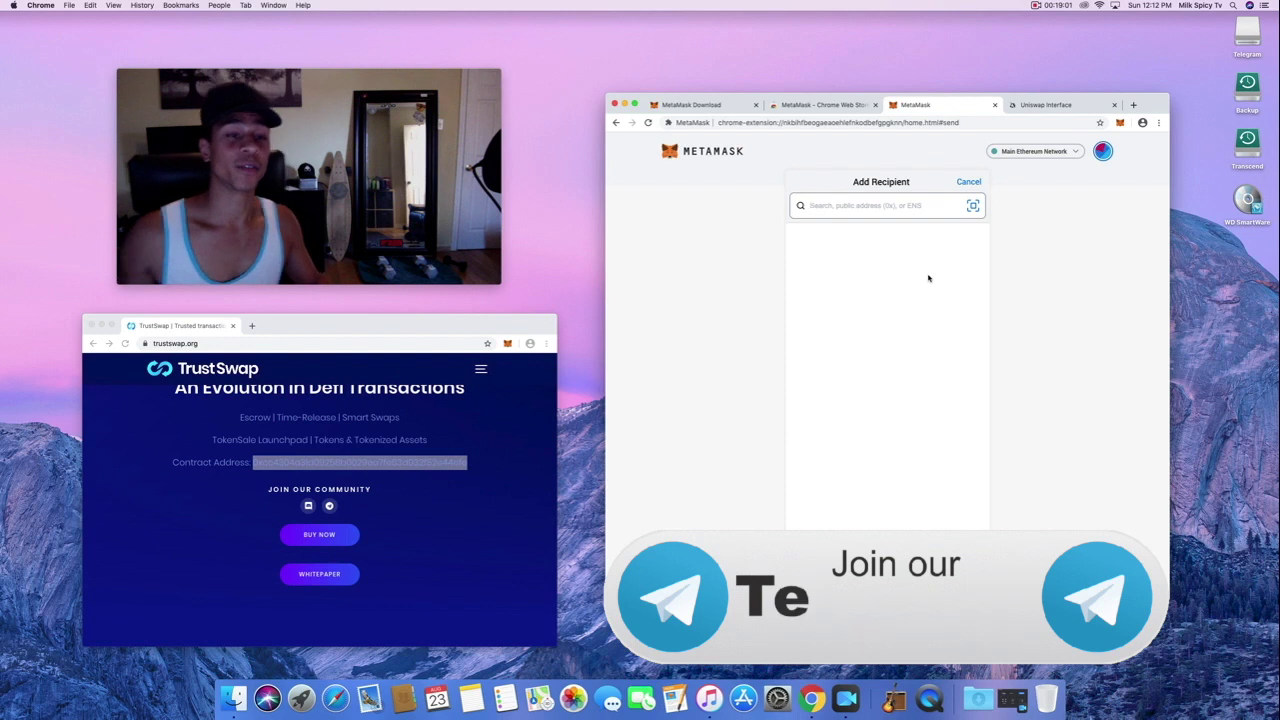
{"action": "left_click", "coordinate": [616, 122]}
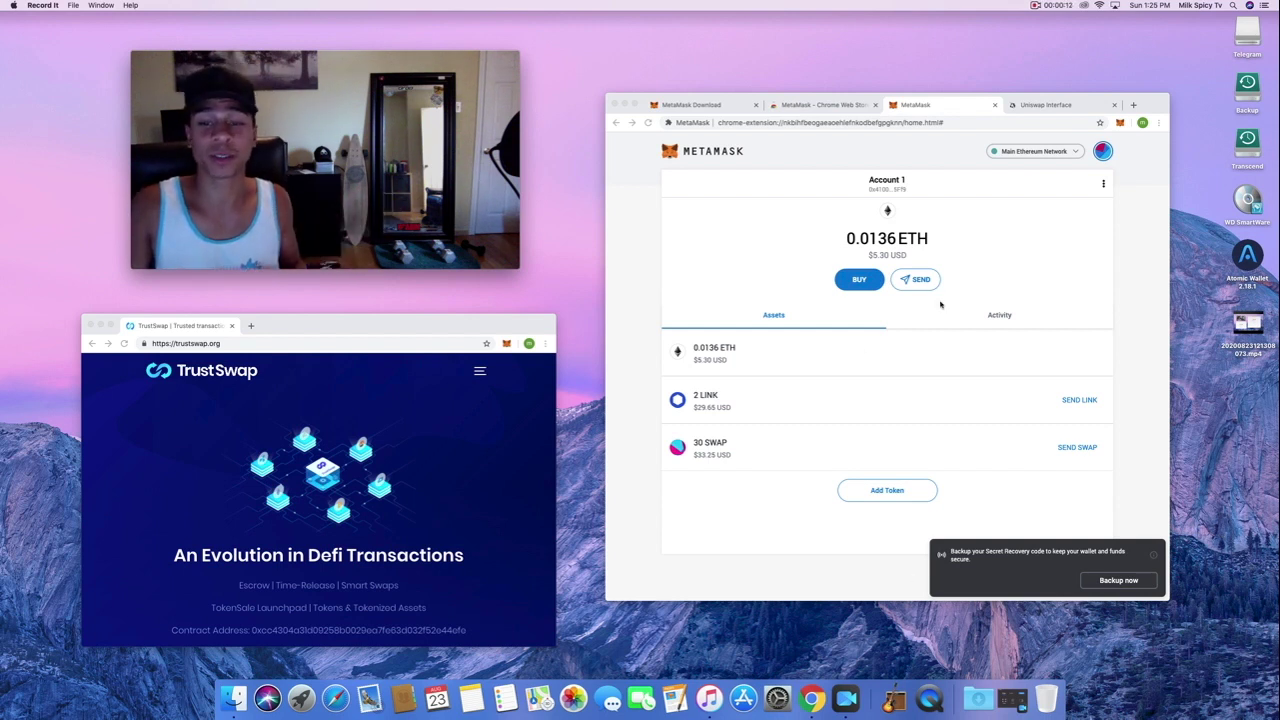
- Send the full 2 LINK balance to the pasted recipient address with the Fast fee
{"action": "left_click", "coordinate": [1120, 298]}
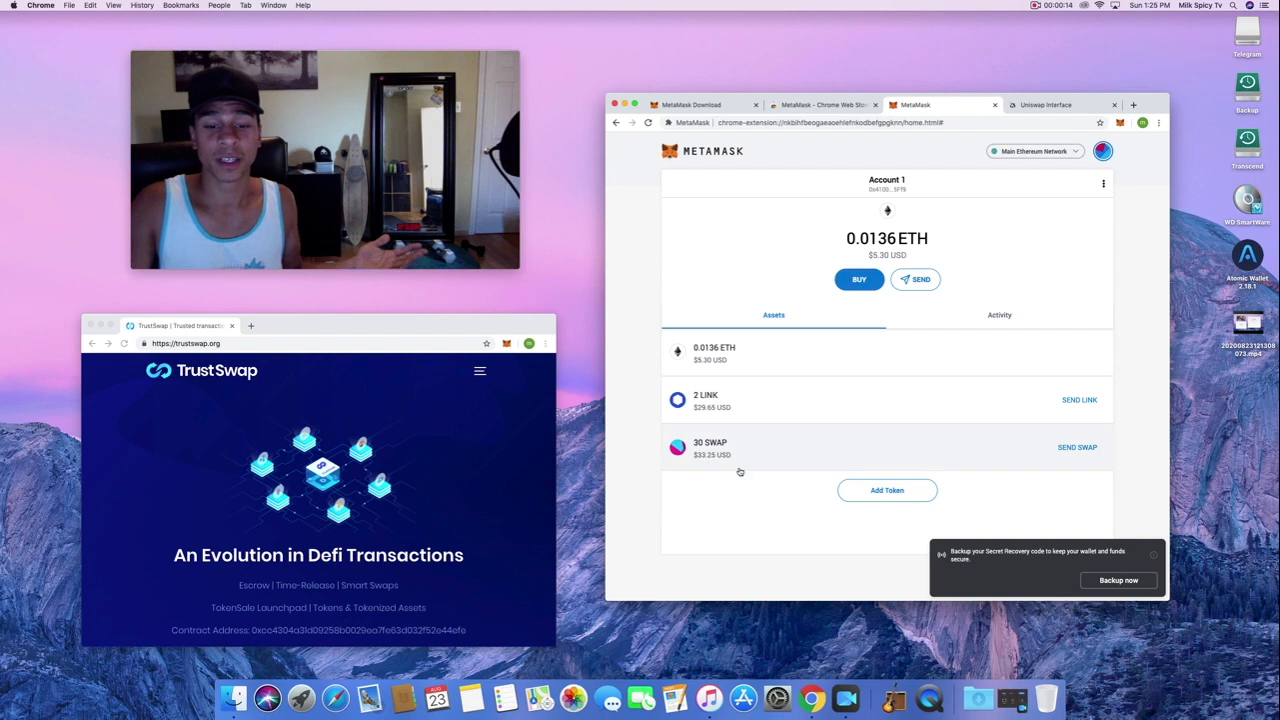
{"action": "left_click", "coordinate": [1080, 400]}
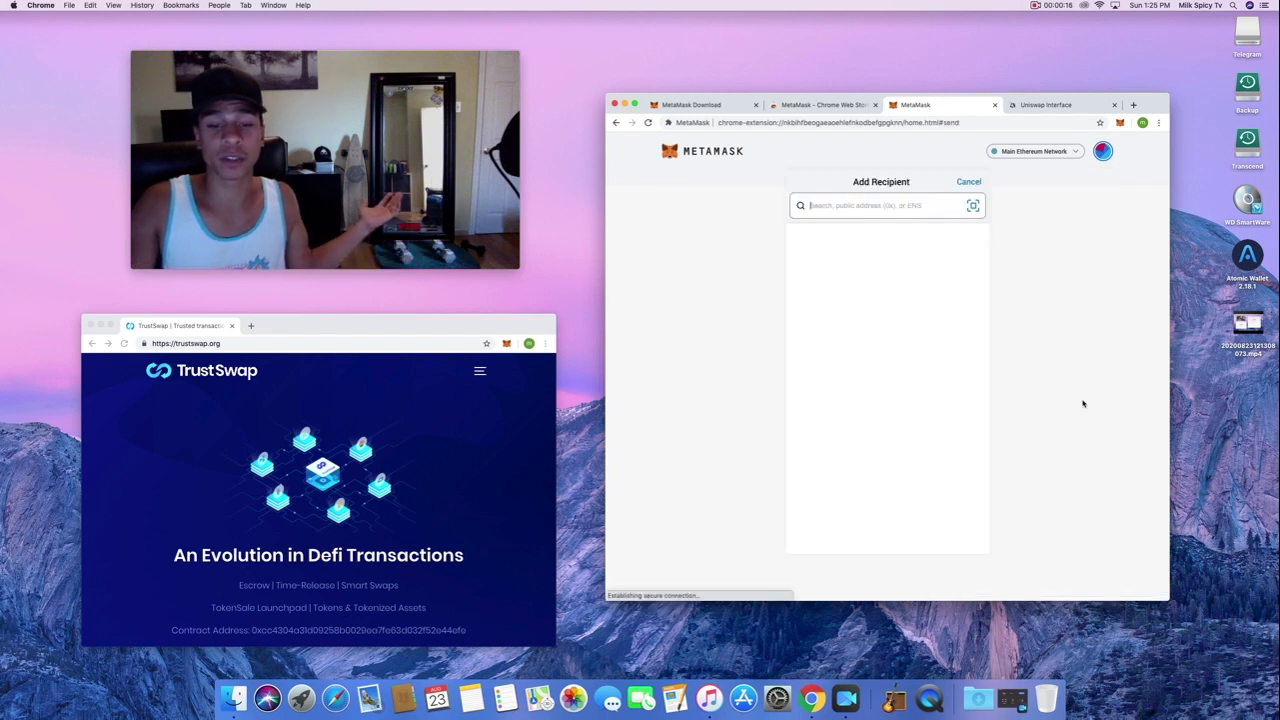
{"action": "key", "text": "super+v"}
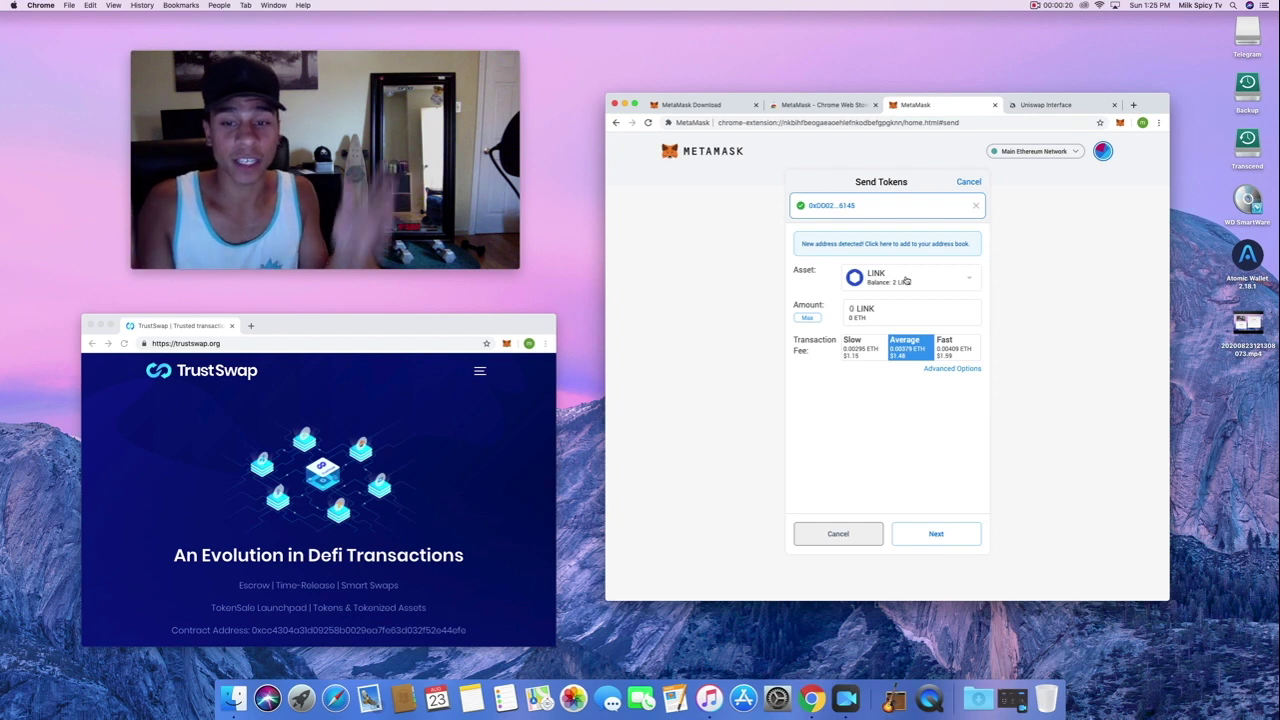
{"action": "left_click", "coordinate": [962, 352]}
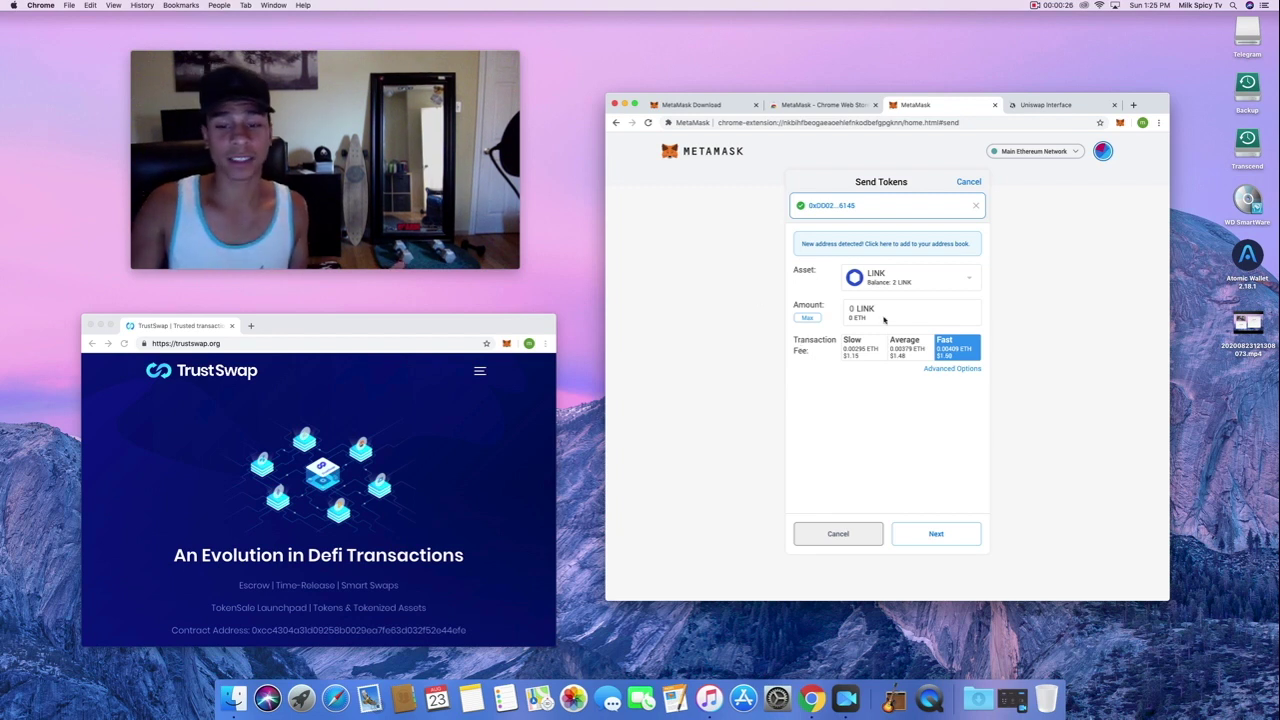
{"action": "left_click", "coordinate": [808, 318]}
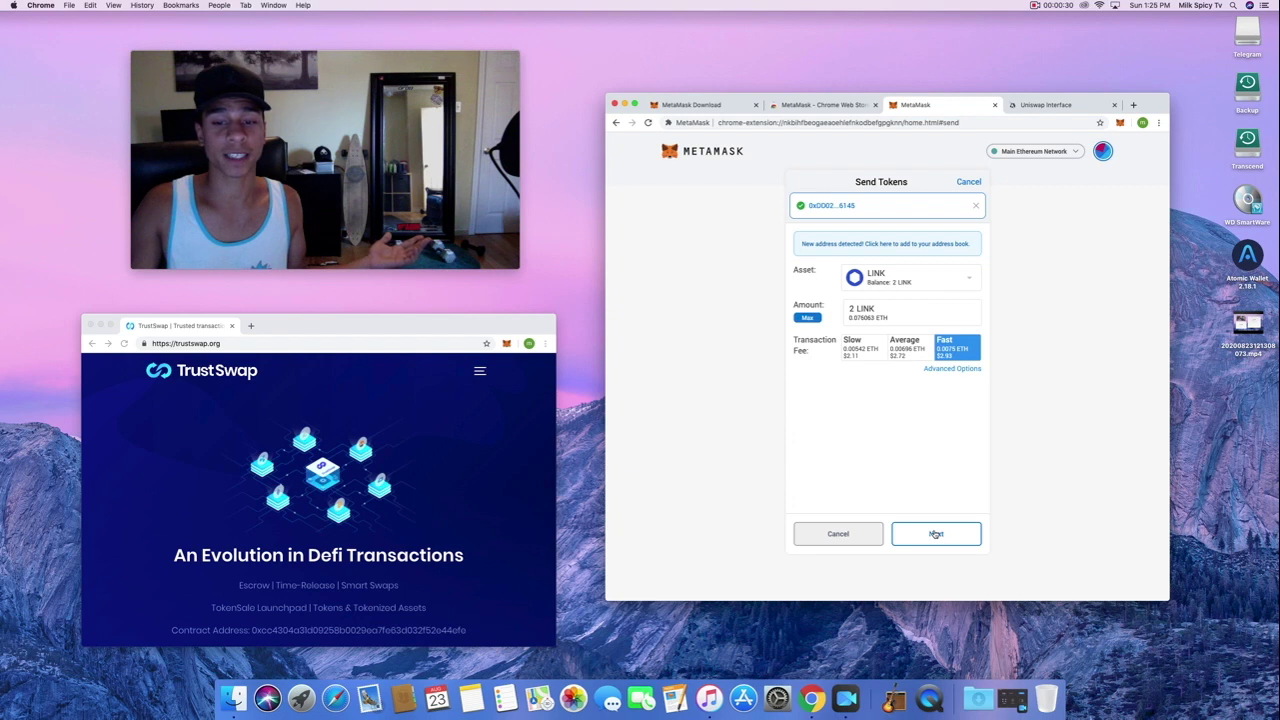
{"action": "left_click", "coordinate": [935, 533]}
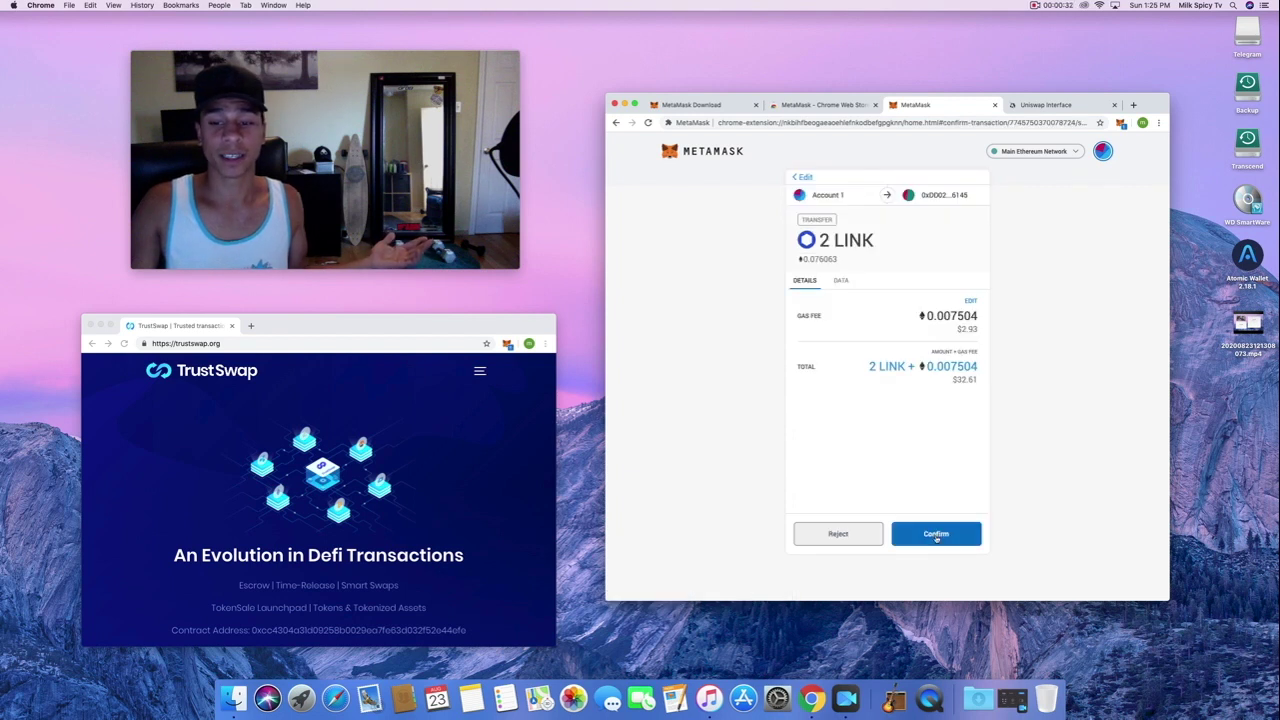
{"action": "left_click", "coordinate": [936, 538]}
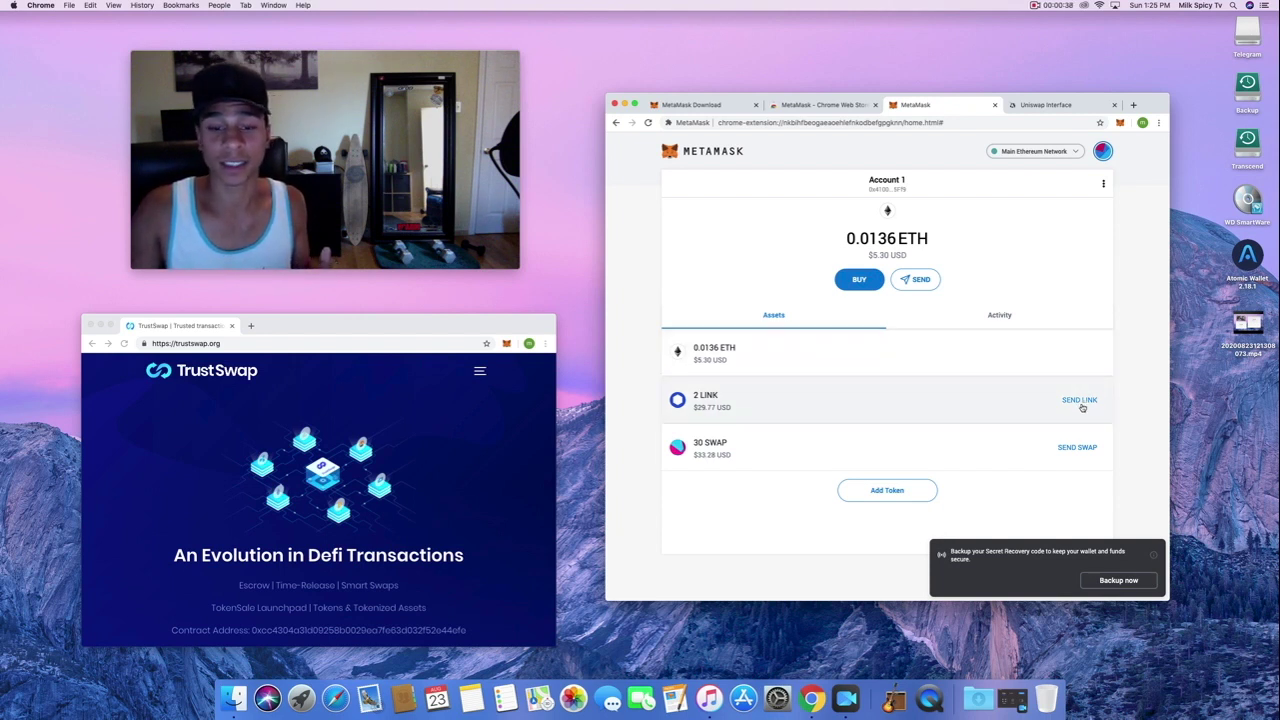
- Send all 30 SWAP to the pasted recipient address using the Fast fee
{"action": "left_click", "coordinate": [1069, 446]}
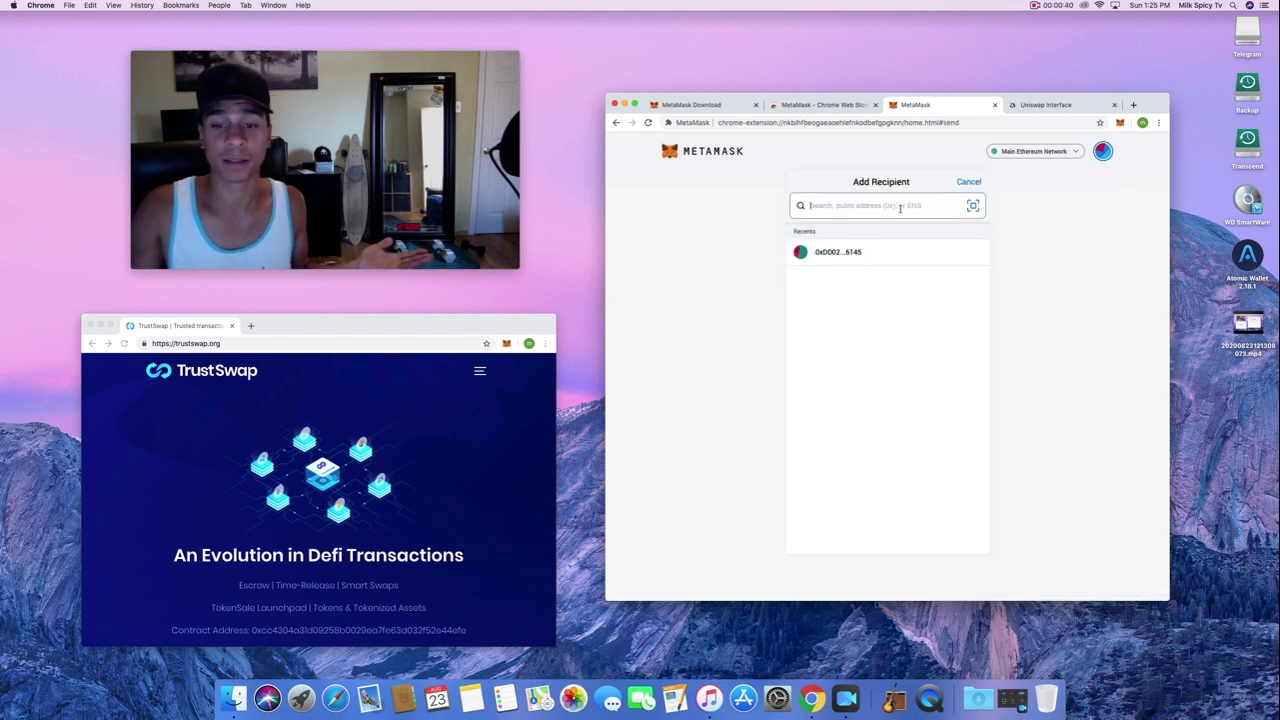
{"action": "key", "text": "super+v"}
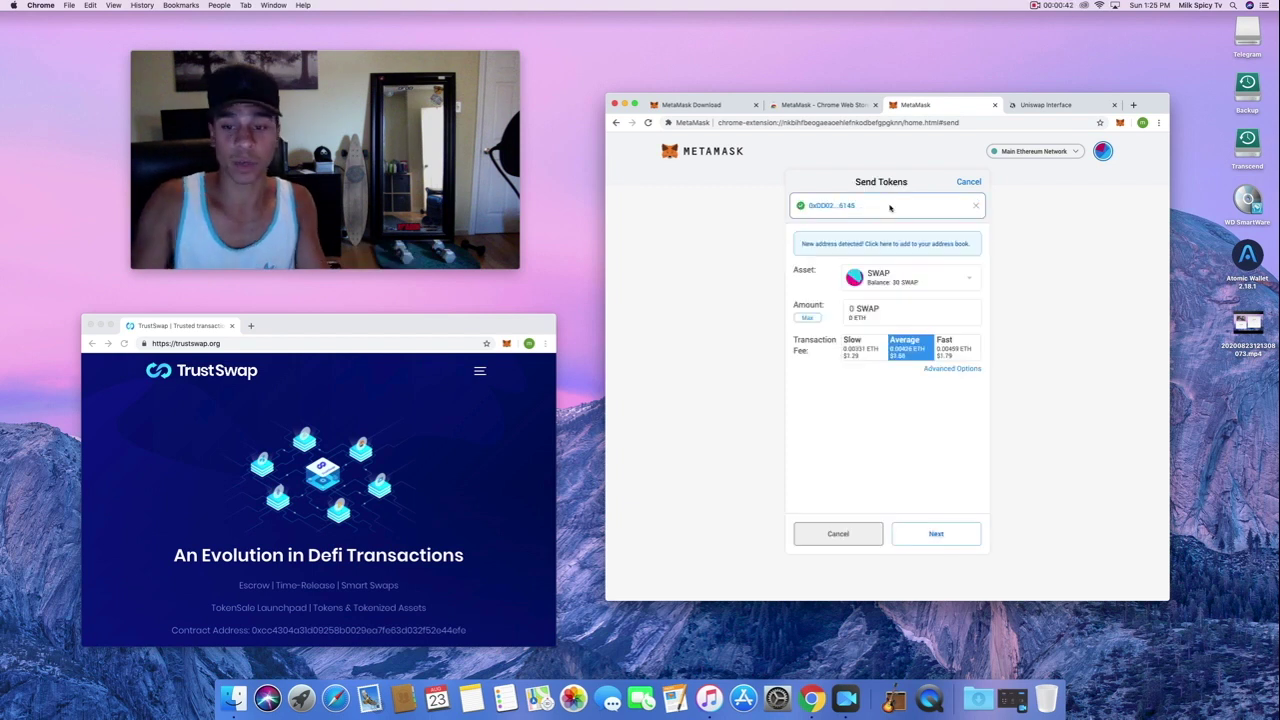
{"action": "left_click", "coordinate": [815, 317]}
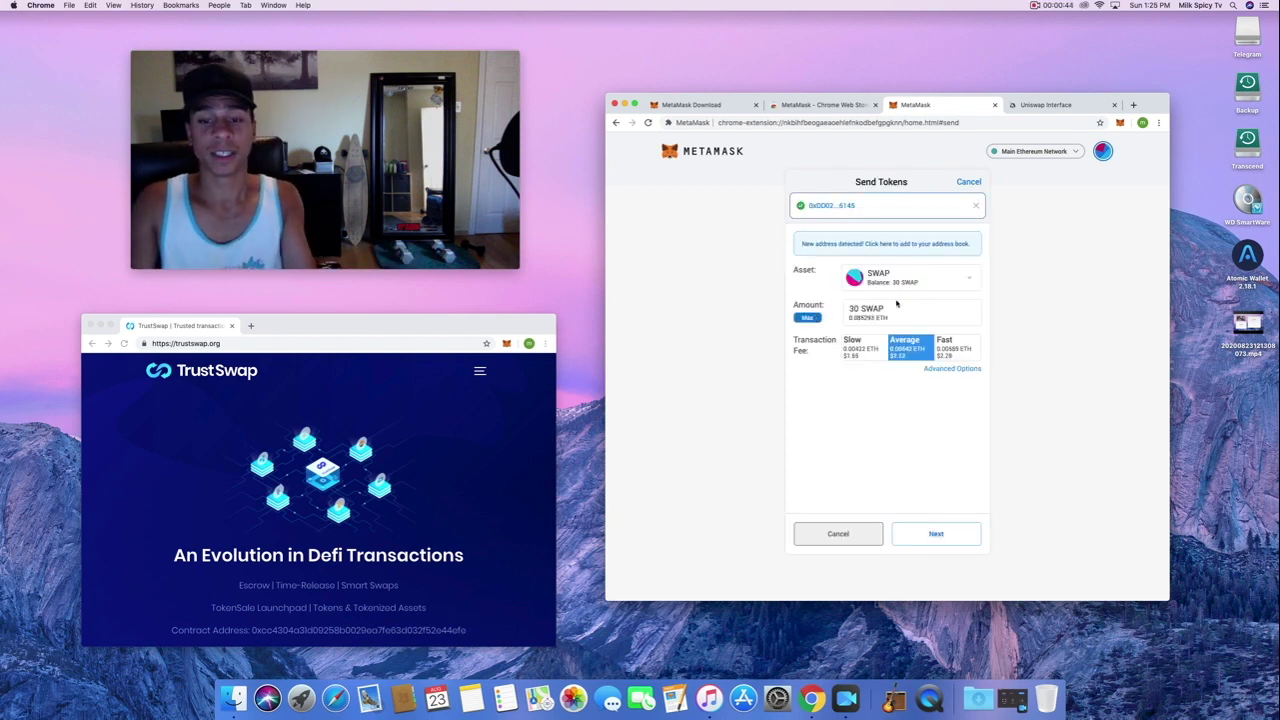
{"action": "left_click", "coordinate": [955, 347]}
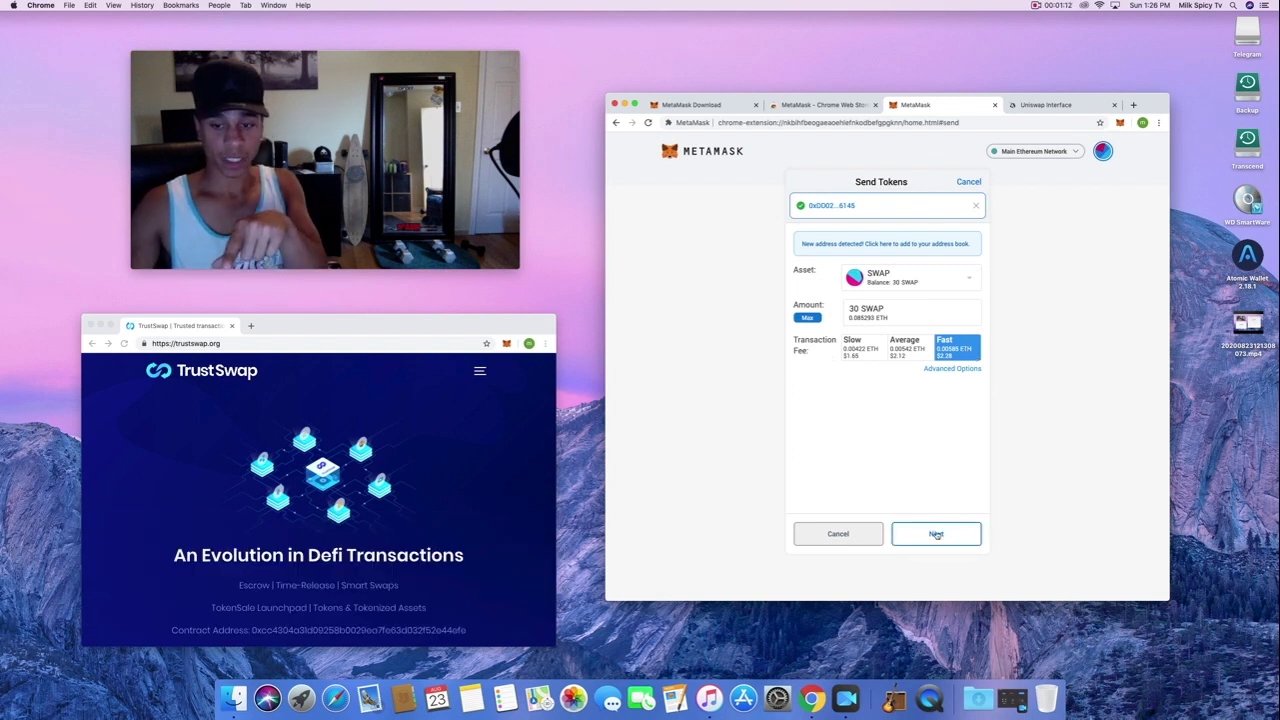
{"action": "left_click", "coordinate": [936, 535]}
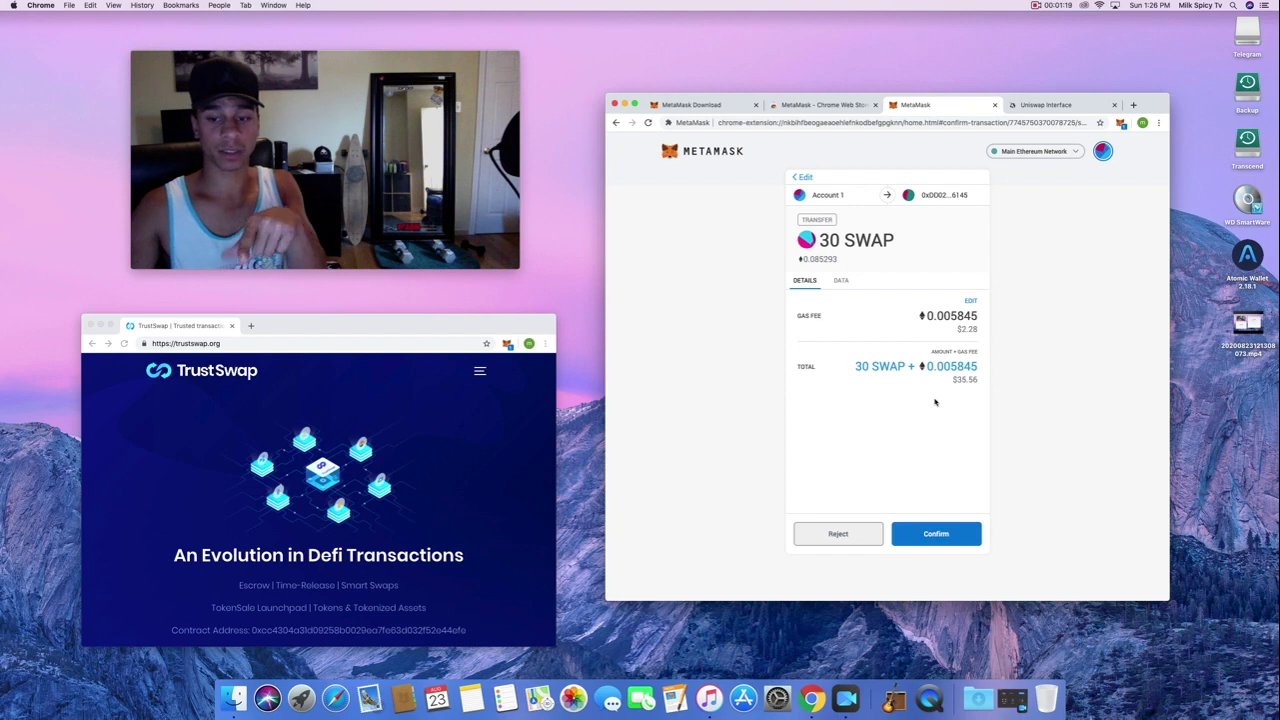
{"action": "left_click", "coordinate": [939, 535]}
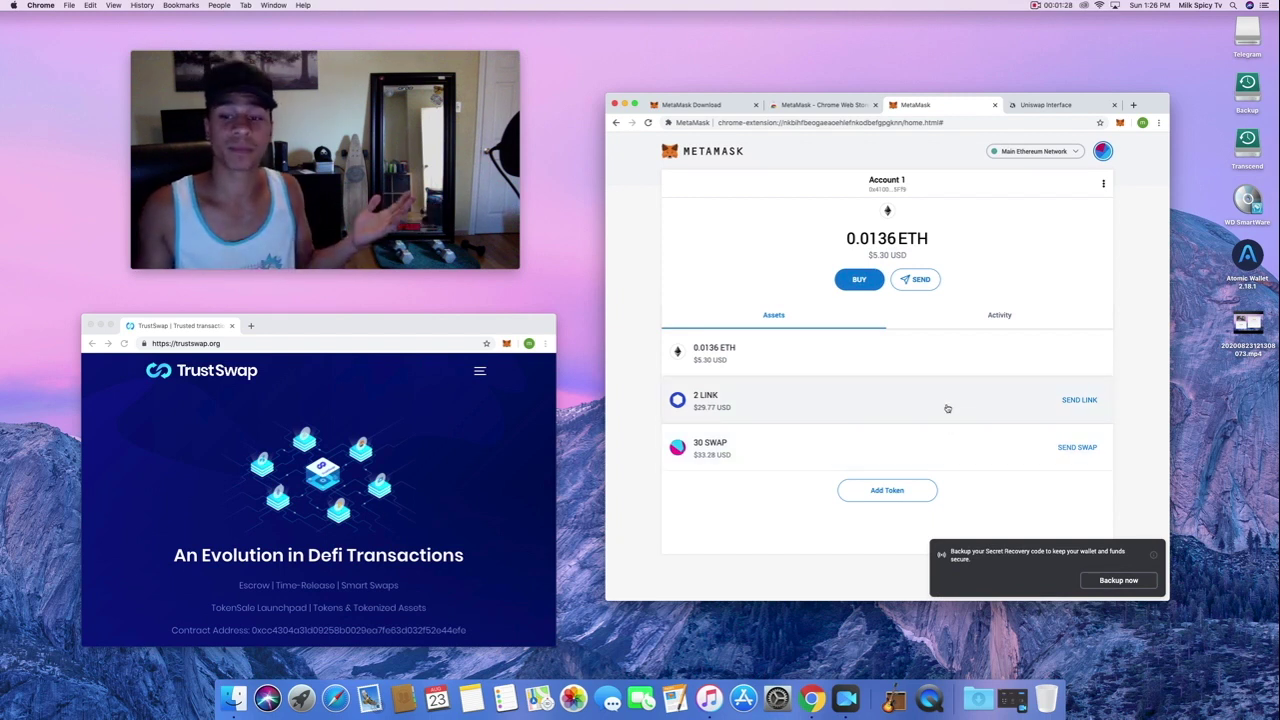
{"action": "left_click", "coordinate": [999, 315]}
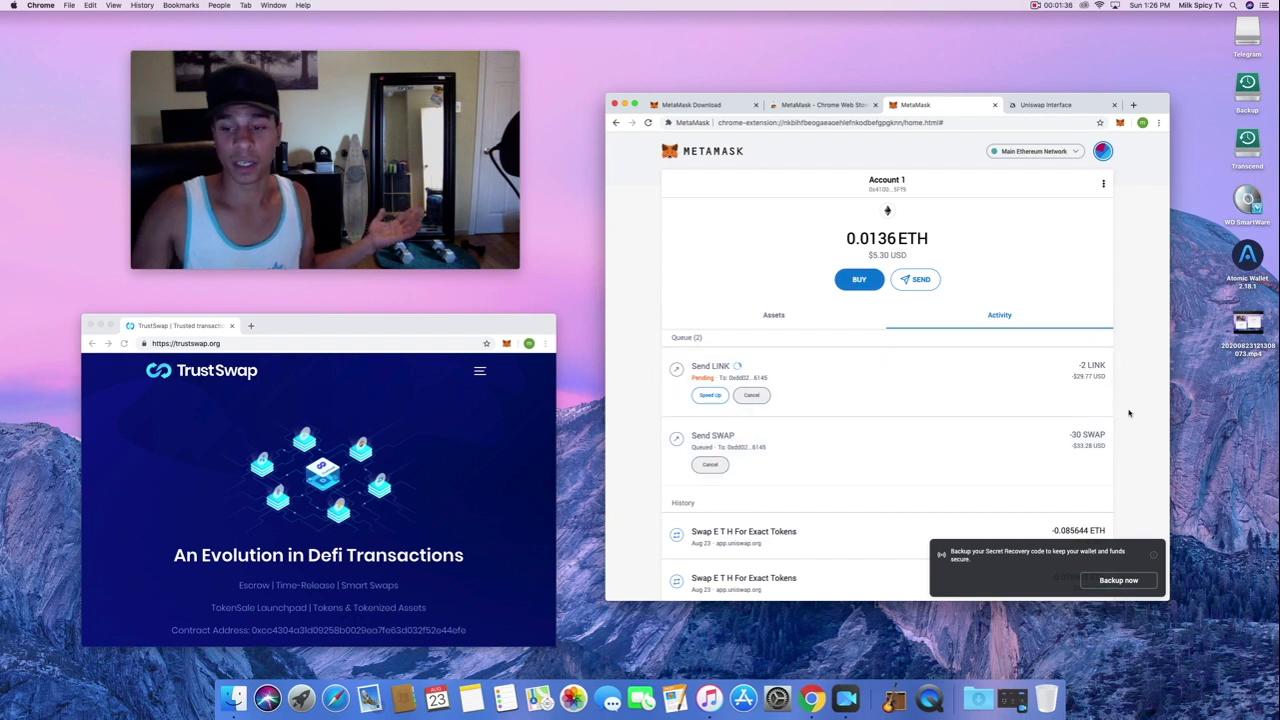
{"action": "scroll", "coordinate": [1120, 430], "scroll_direction": "down", "scroll_amount": 3}
{"action": "scroll", "coordinate": [1050, 430], "scroll_direction": "up", "scroll_amount": 3}
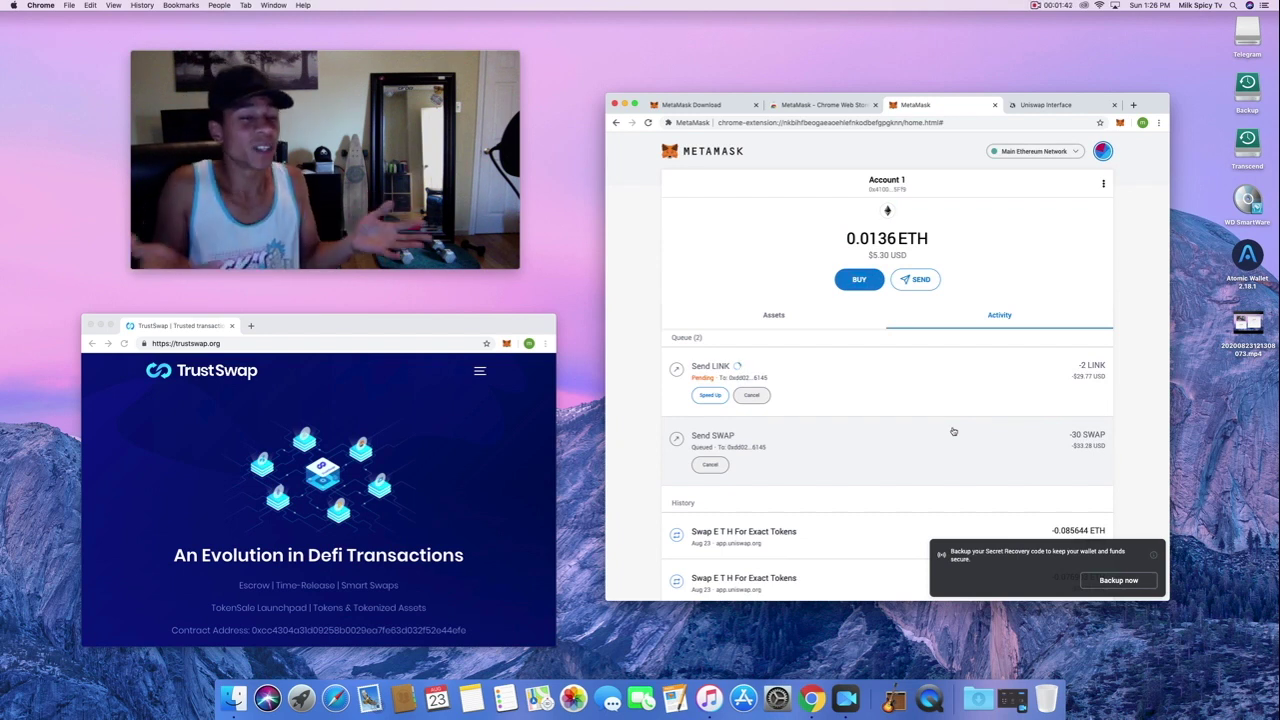
{"action": "left_click", "coordinate": [773, 320]}
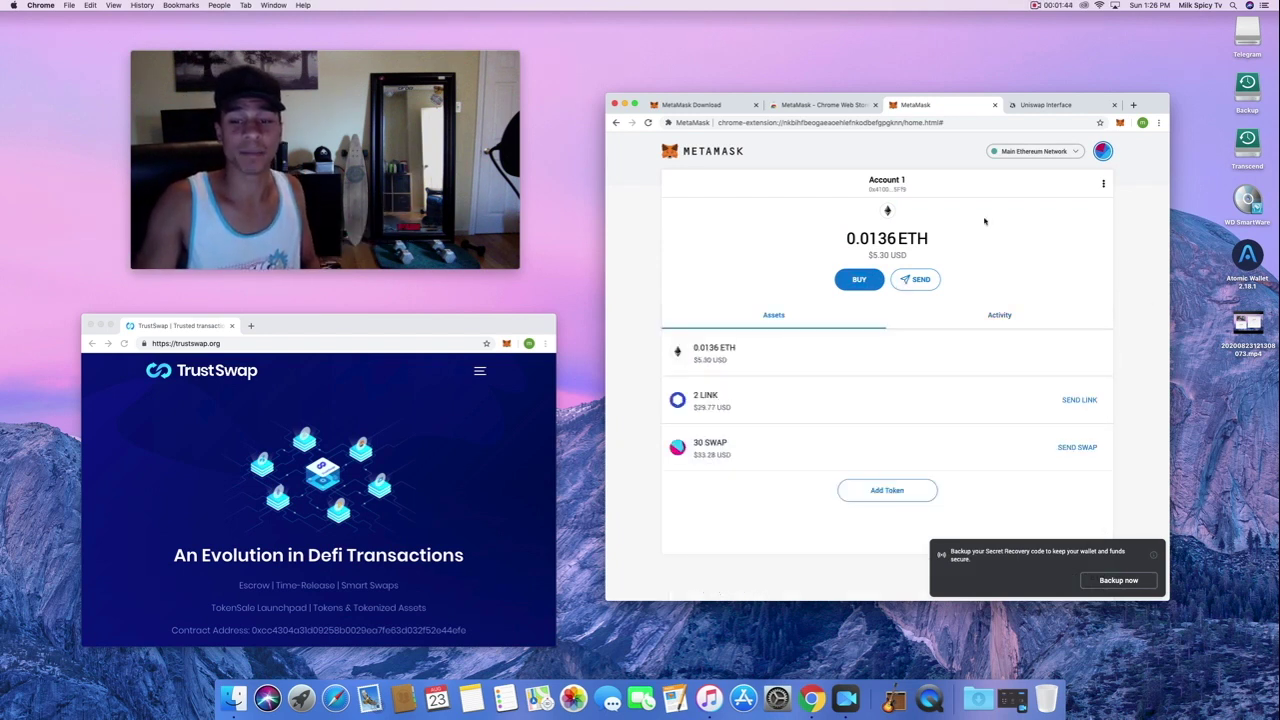
- Send the maximum 0.011552 ETH to the pasted recipient address with the Fast fee
{"action": "left_click", "coordinate": [913, 284]}
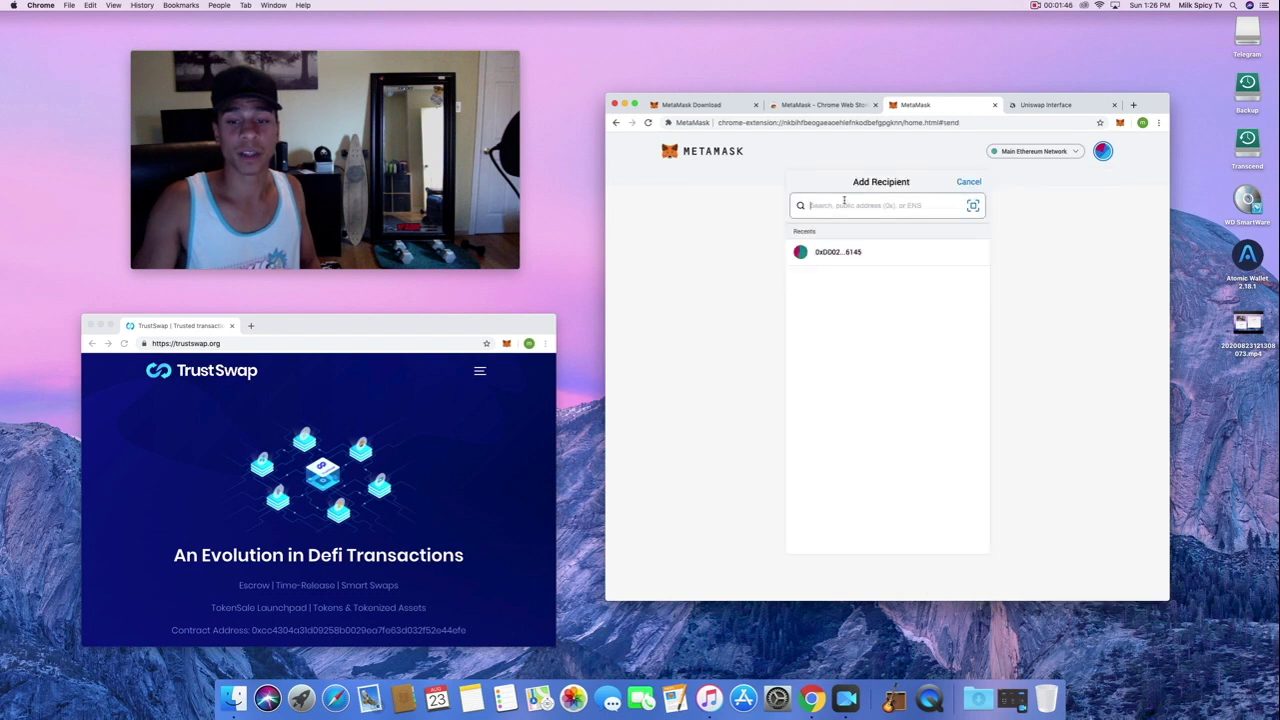
{"action": "key", "text": "super+v"}
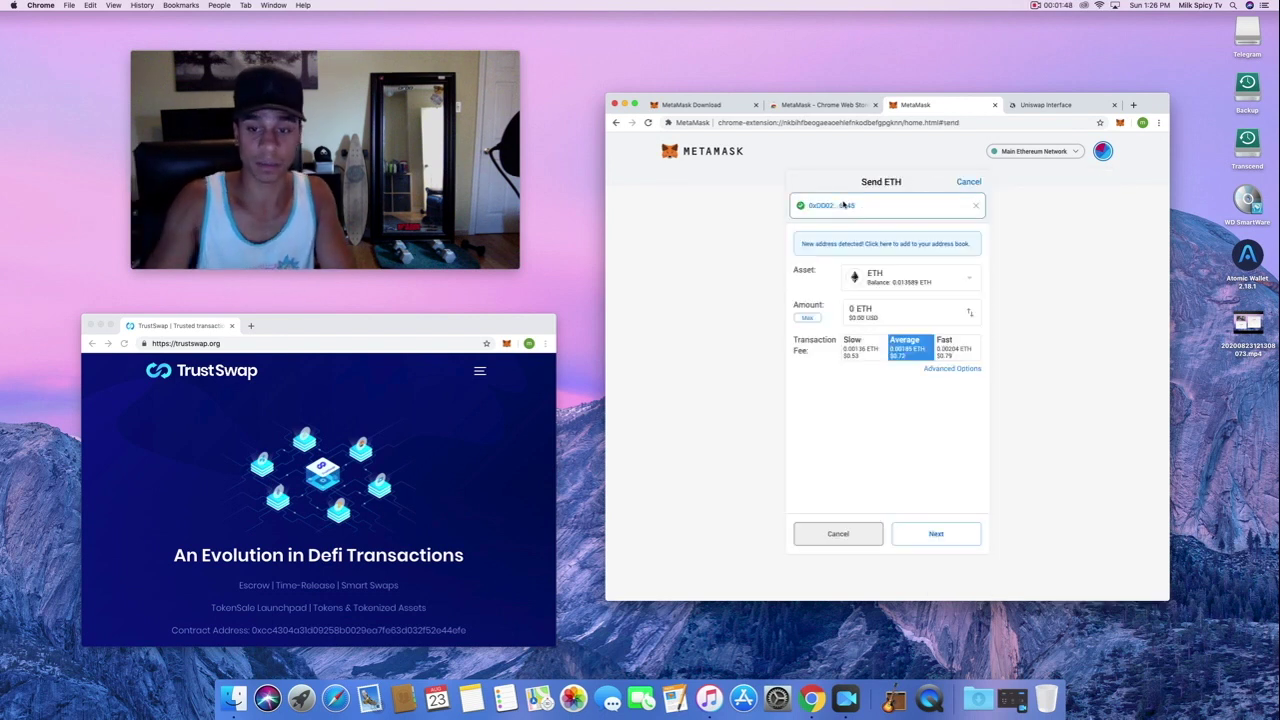
{"action": "left_click", "coordinate": [815, 320]}
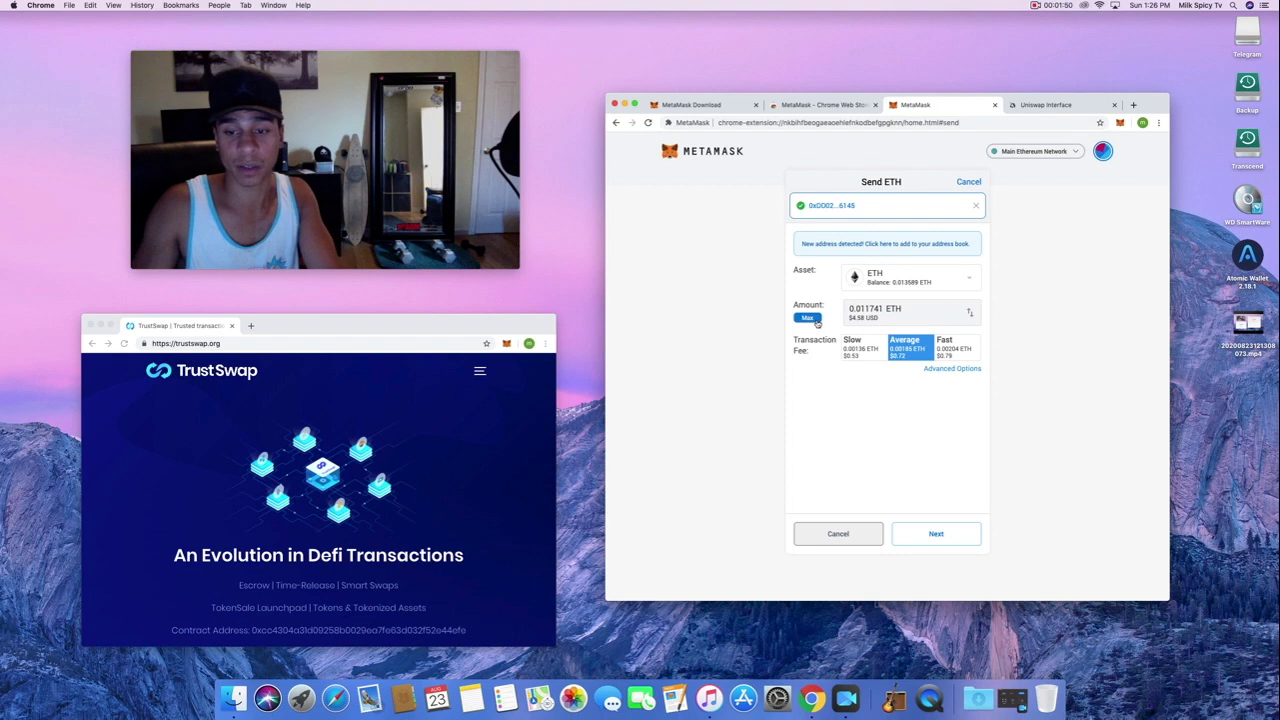
{"action": "left_click", "coordinate": [950, 343]}
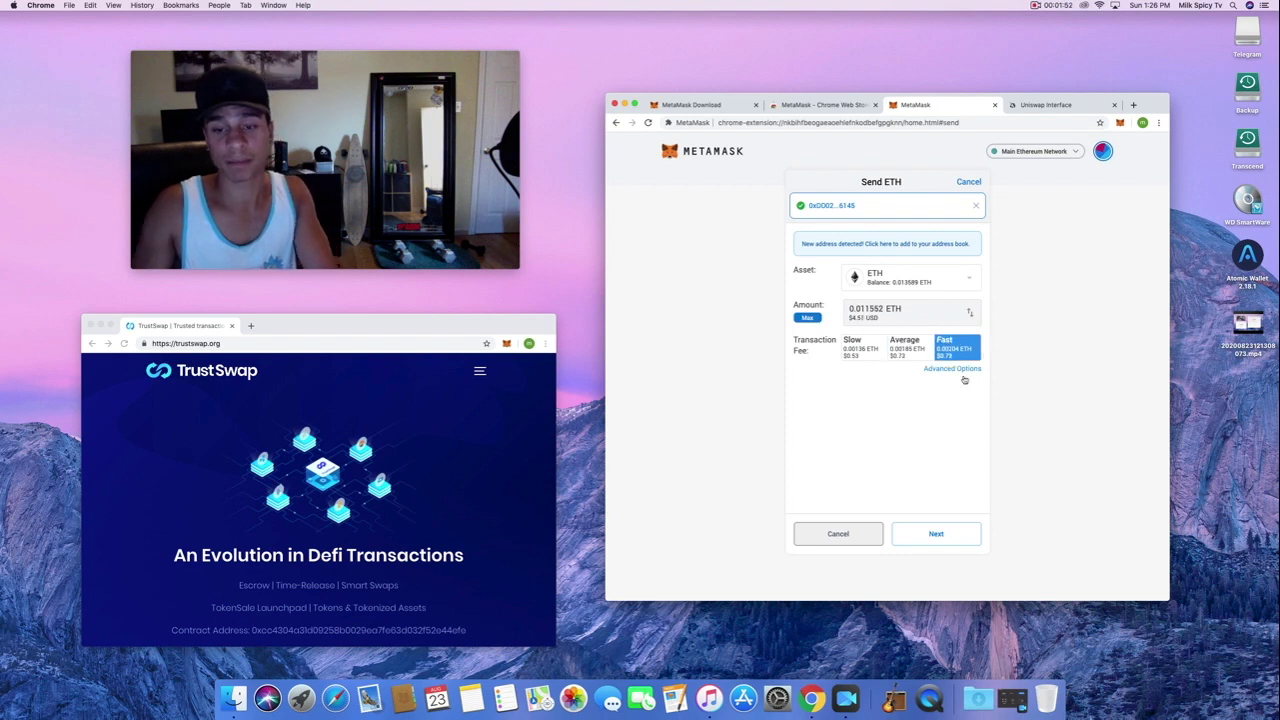
{"action": "left_click", "coordinate": [933, 534]}
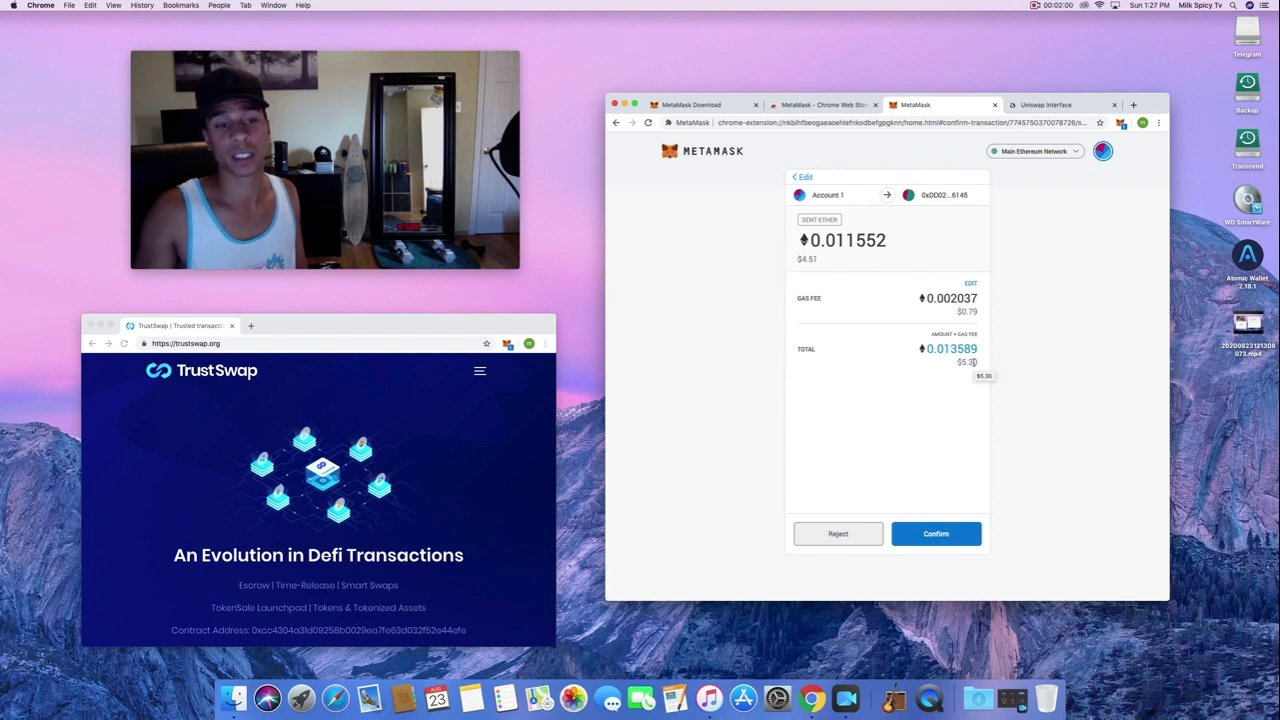
{"action": "left_click", "coordinate": [937, 533]}
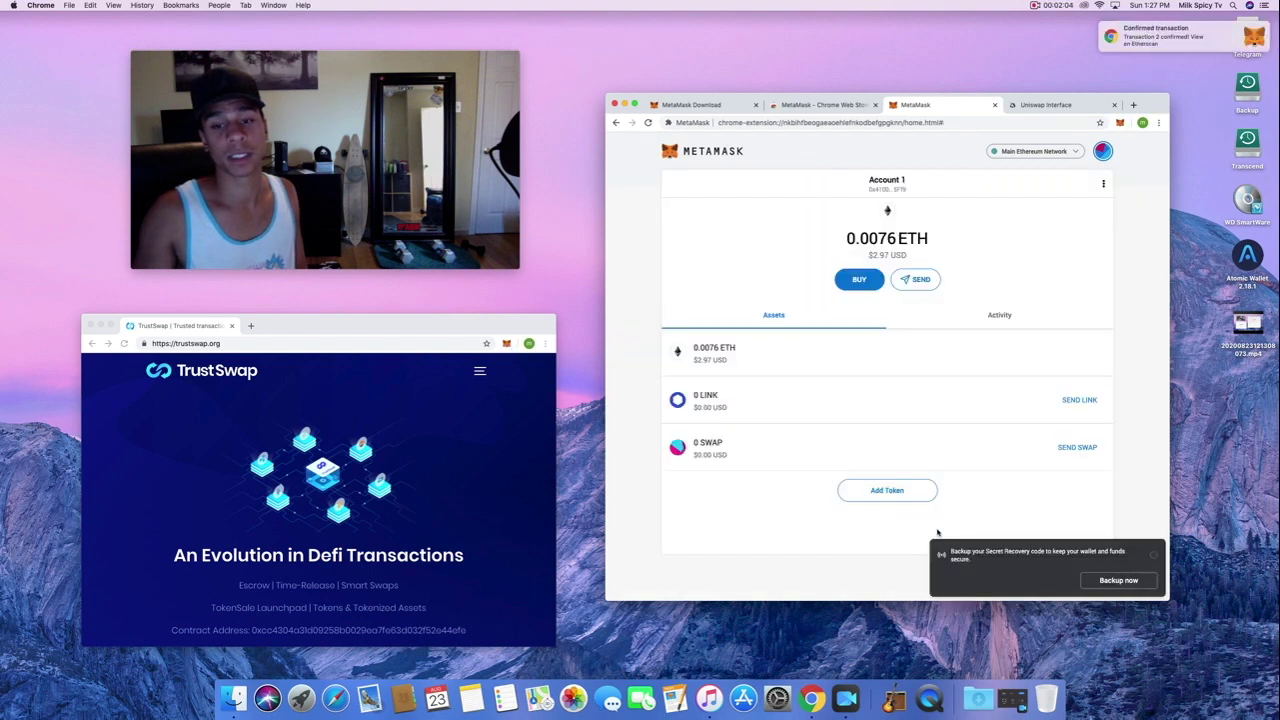
{"action": "mouse_move", "coordinate": [1173, 48]}
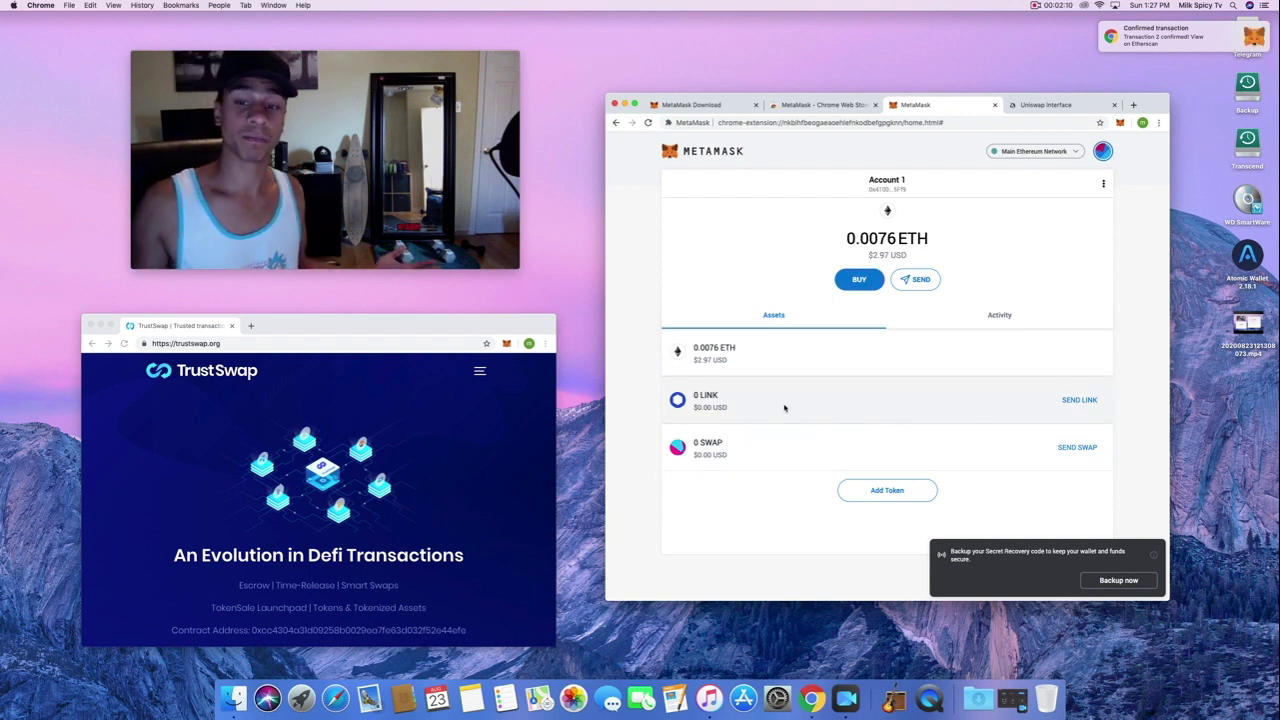
{"action": "left_click", "coordinate": [999, 315]}
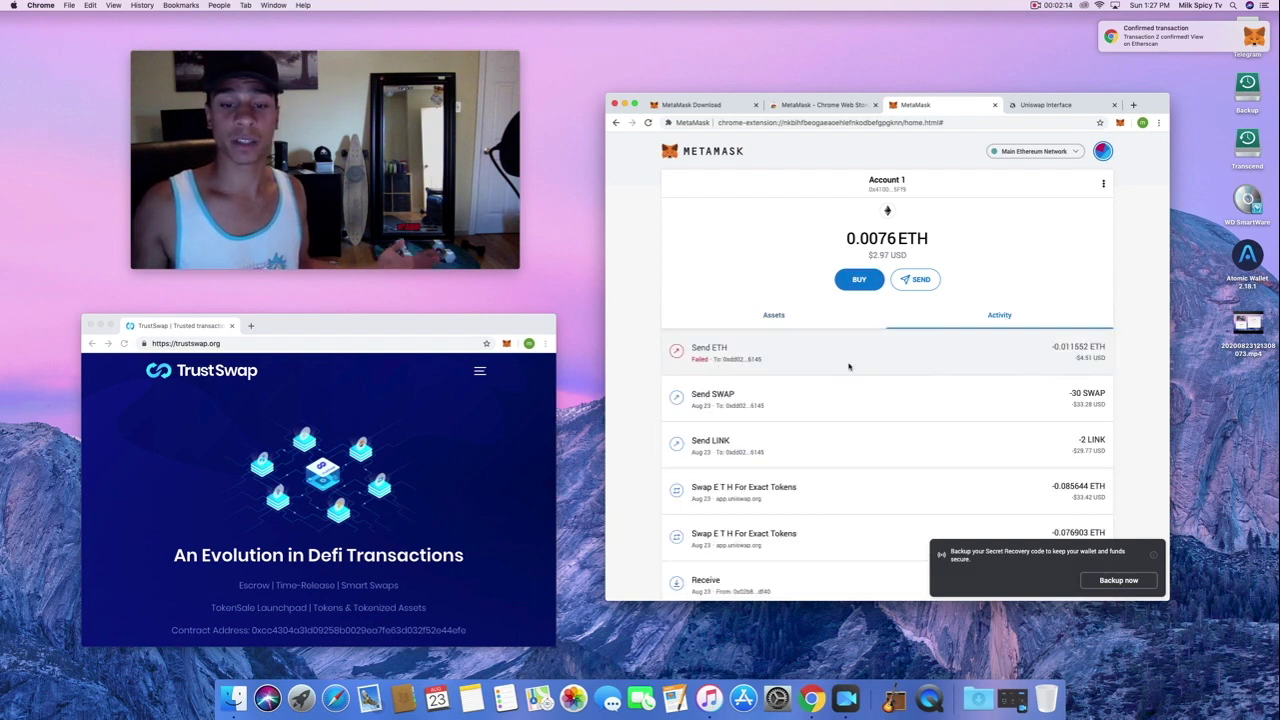
{"action": "left_click", "coordinate": [803, 318]}
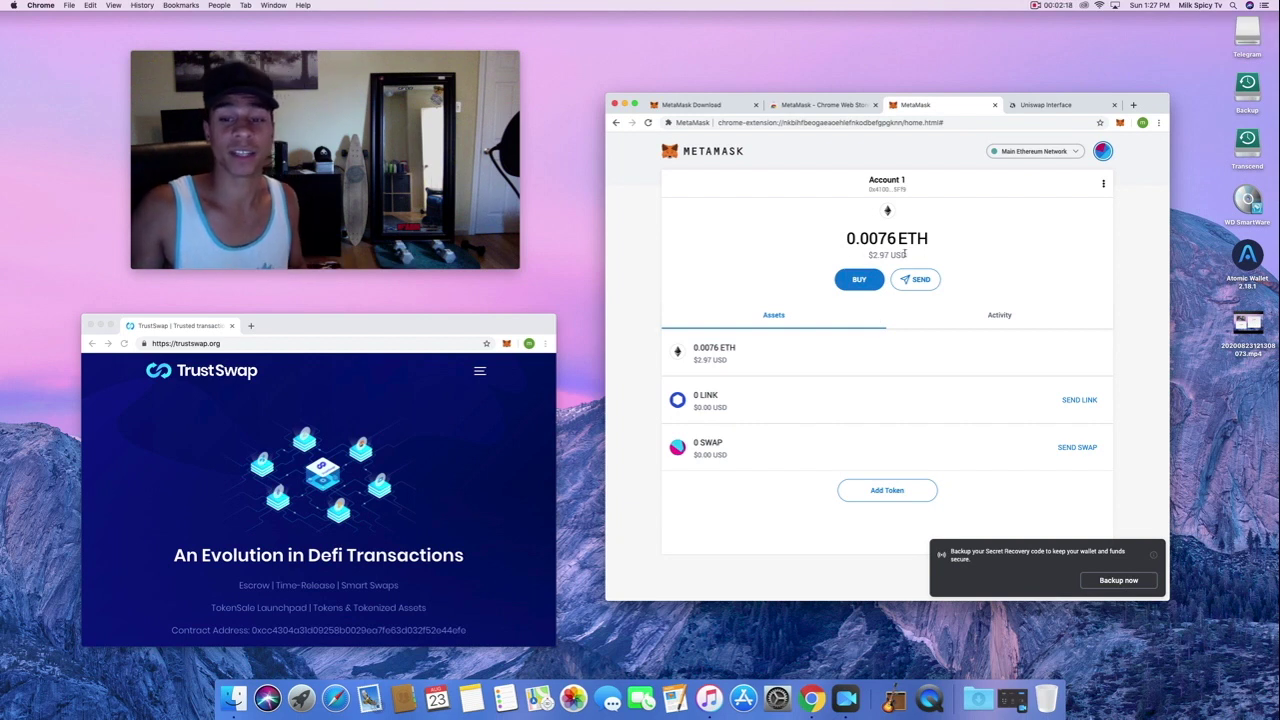
- Send the remaining 0.005582 ETH to the recent recipient with Fast fee, then view the pending transfer
{"action": "left_click", "coordinate": [920, 281]}
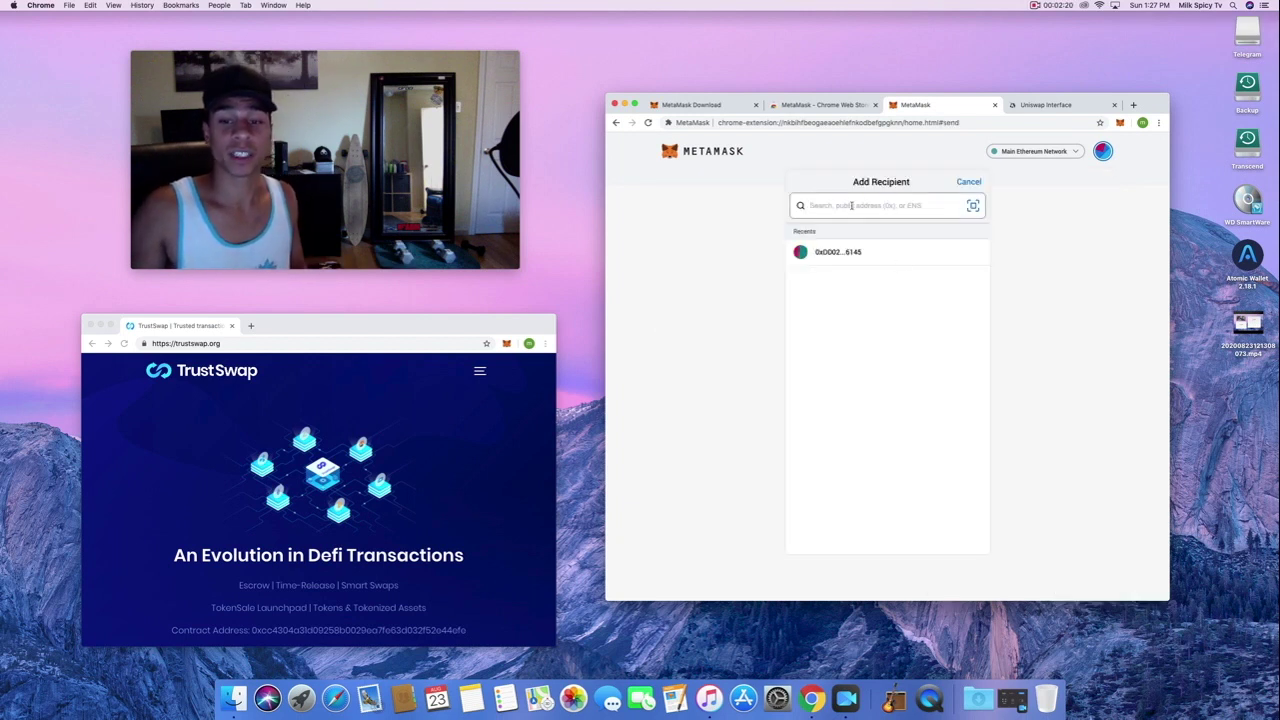
{"action": "left_click", "coordinate": [835, 252]}
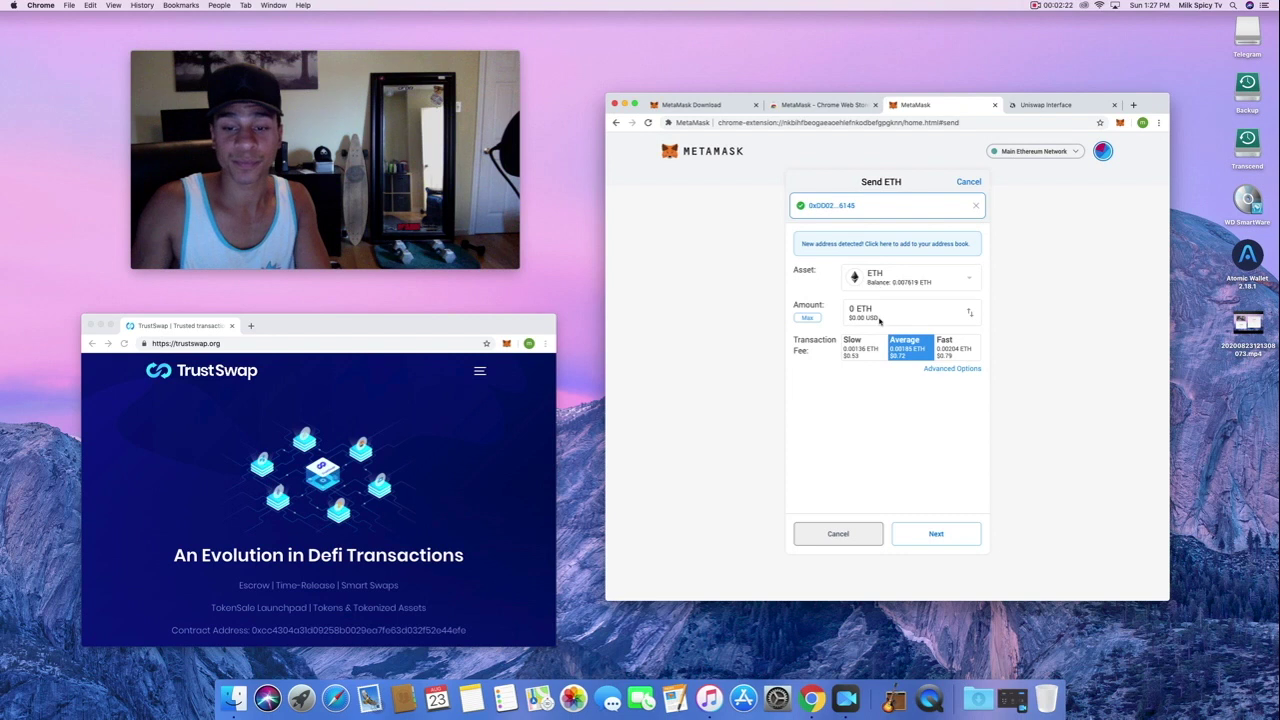
{"action": "left_click", "coordinate": [806, 318]}
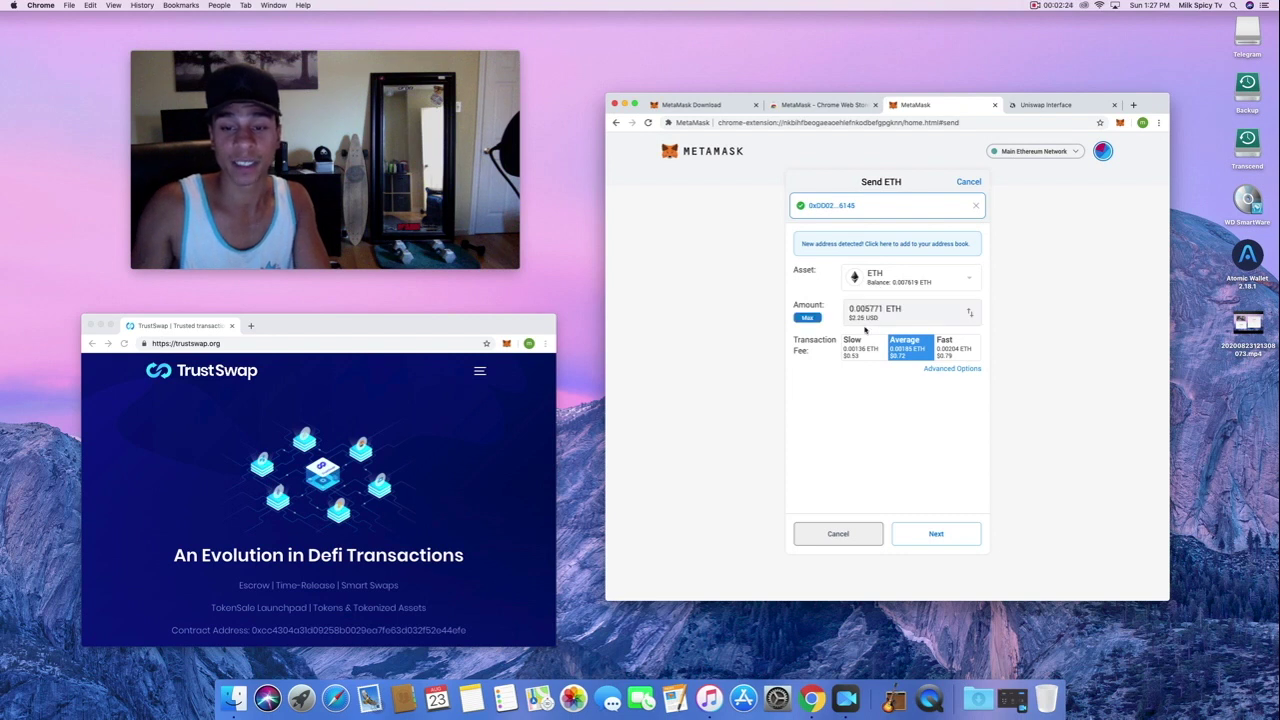
{"action": "left_click", "coordinate": [955, 350]}
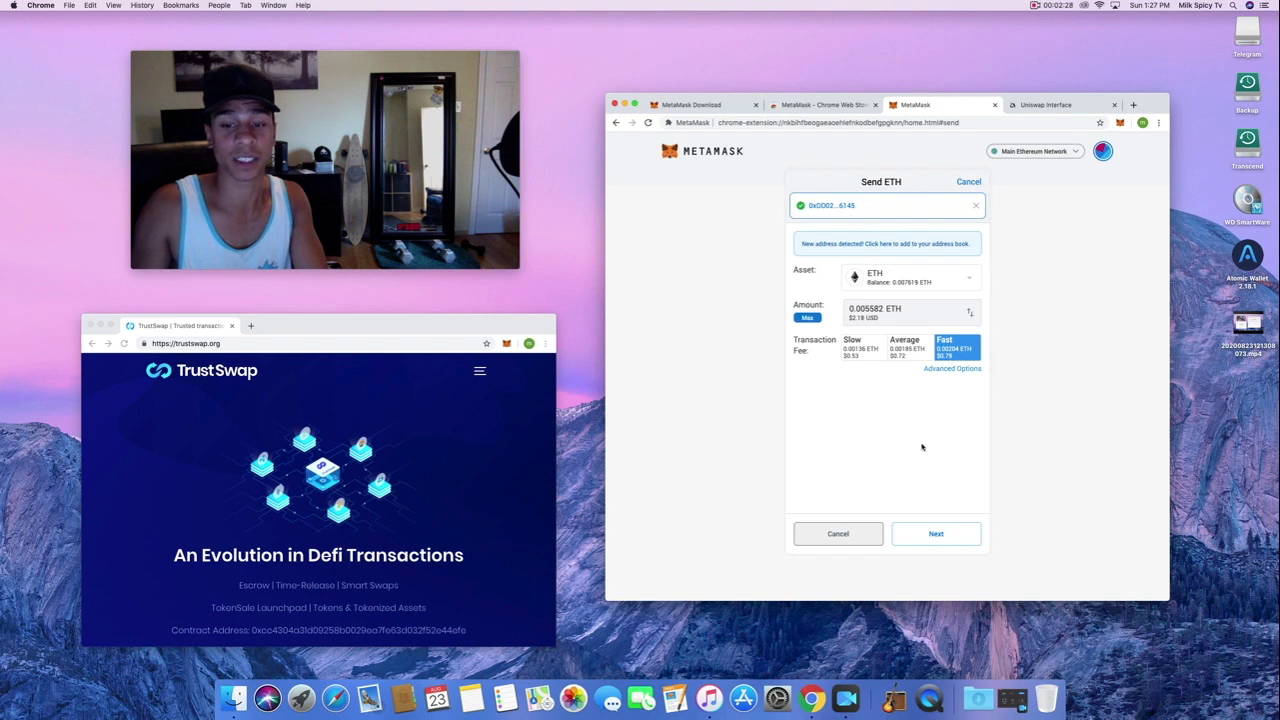
{"action": "left_click", "coordinate": [925, 533]}
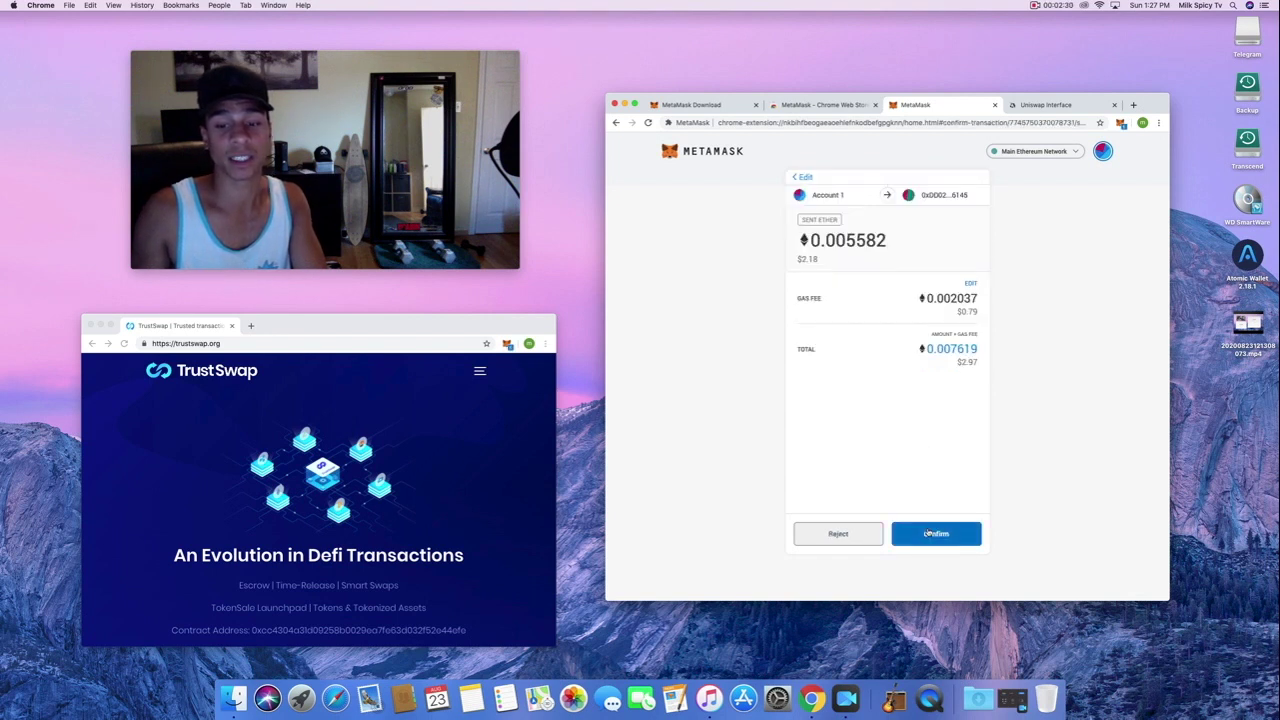
{"action": "left_click", "coordinate": [929, 531]}
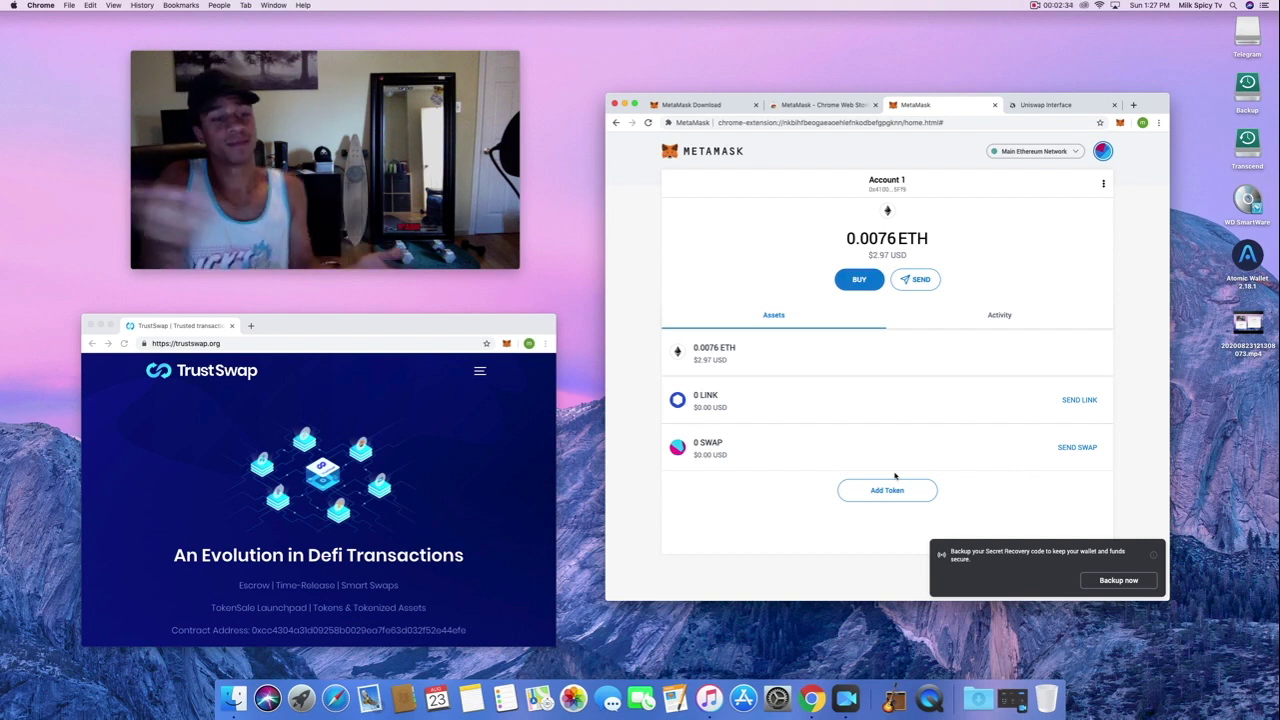
{"action": "left_click", "coordinate": [987, 315]}
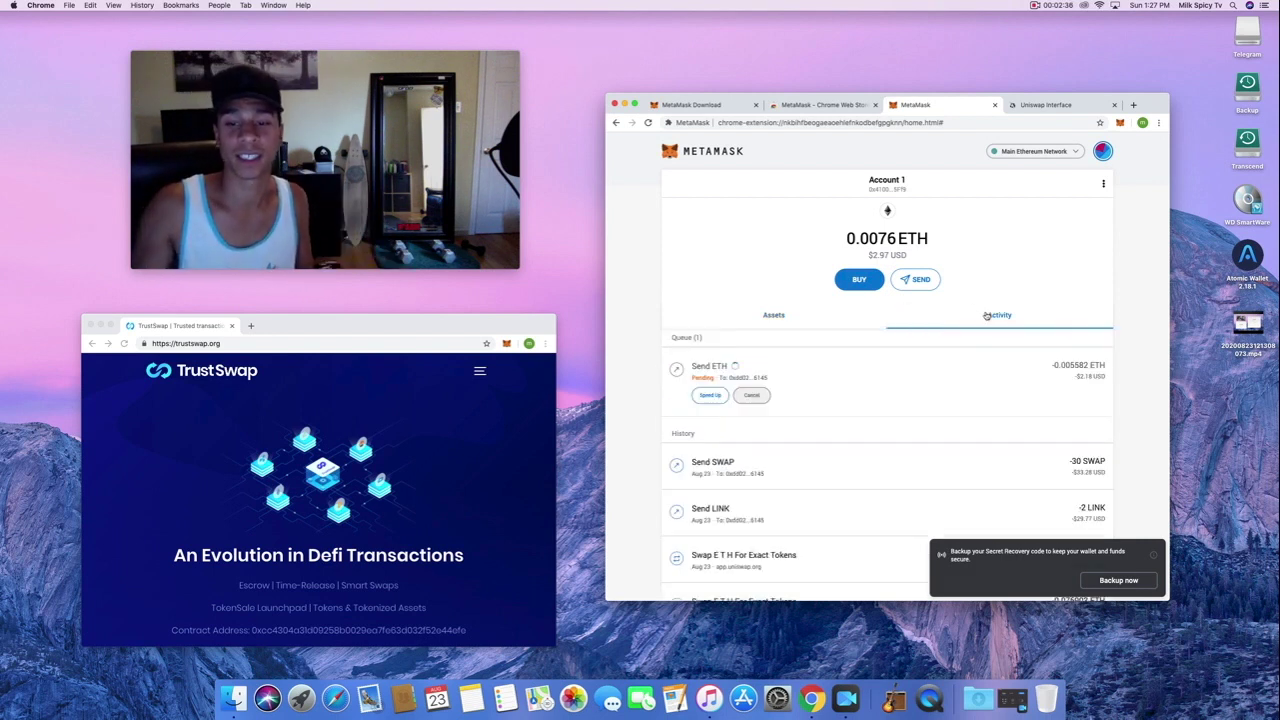
- Return to the Assets list showing 0 LINK, 0 SWAP and 0.0076 ETH
{"action": "left_click", "coordinate": [767, 319]}
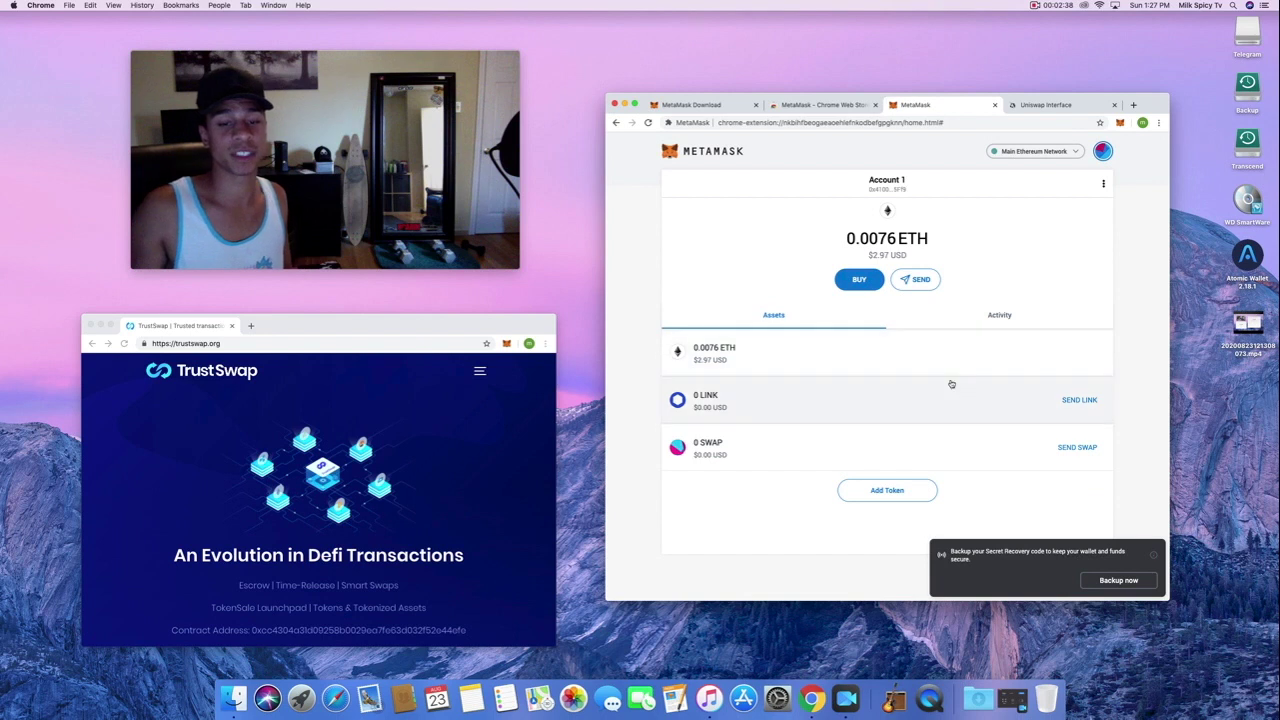